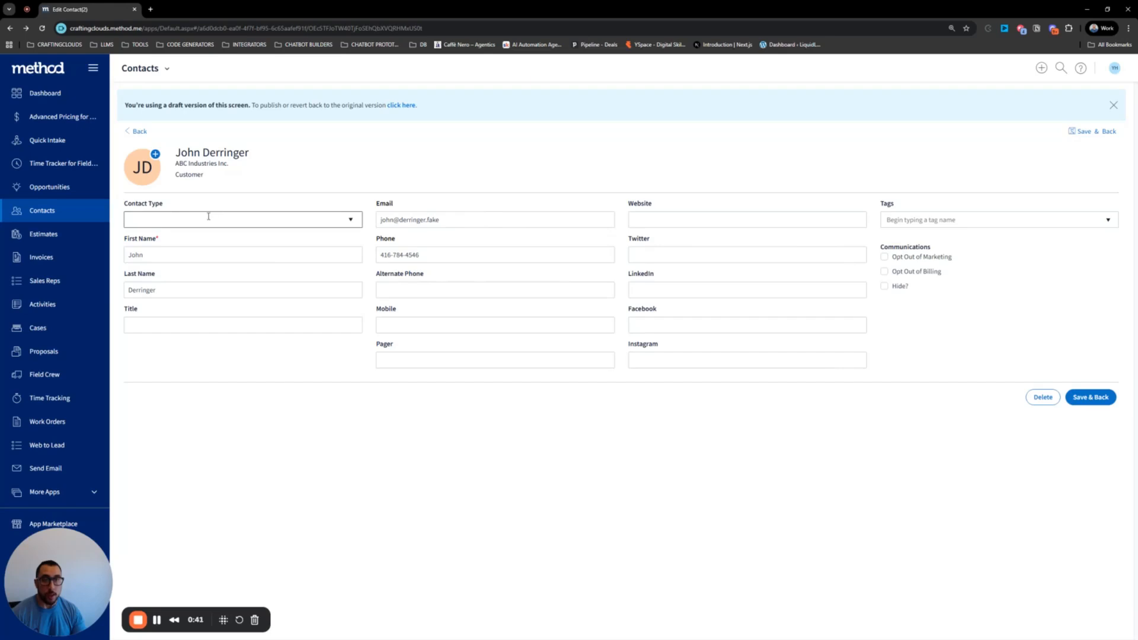
- Show the Contact Type options on the contact record, and start creating a new screen in the Contacts app
left_click(345, 226)
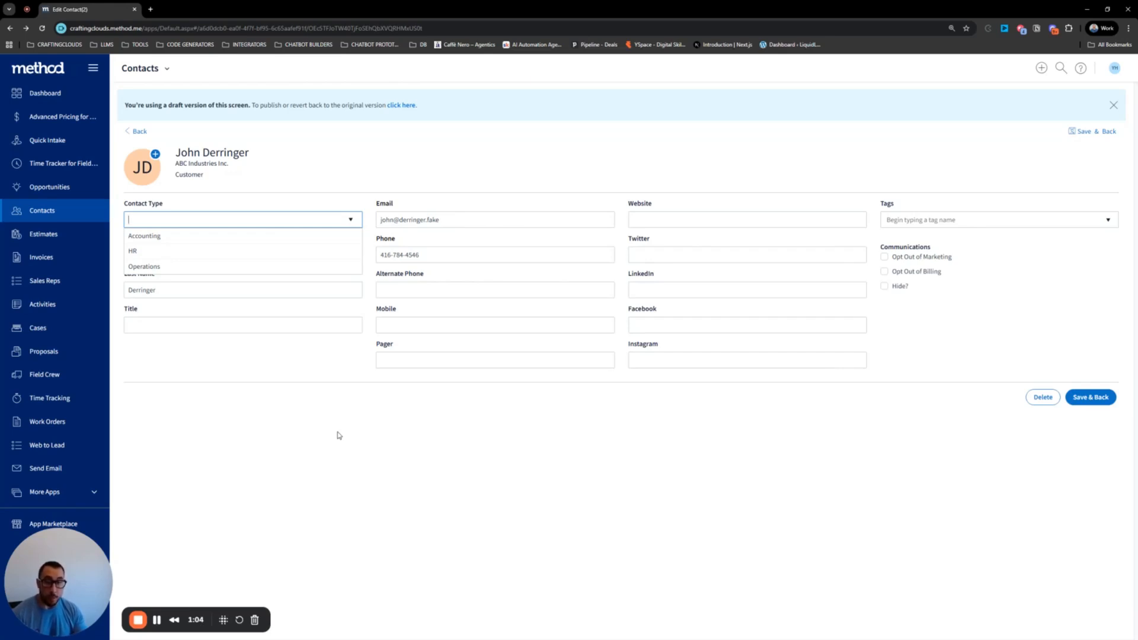
left_click(166, 72)
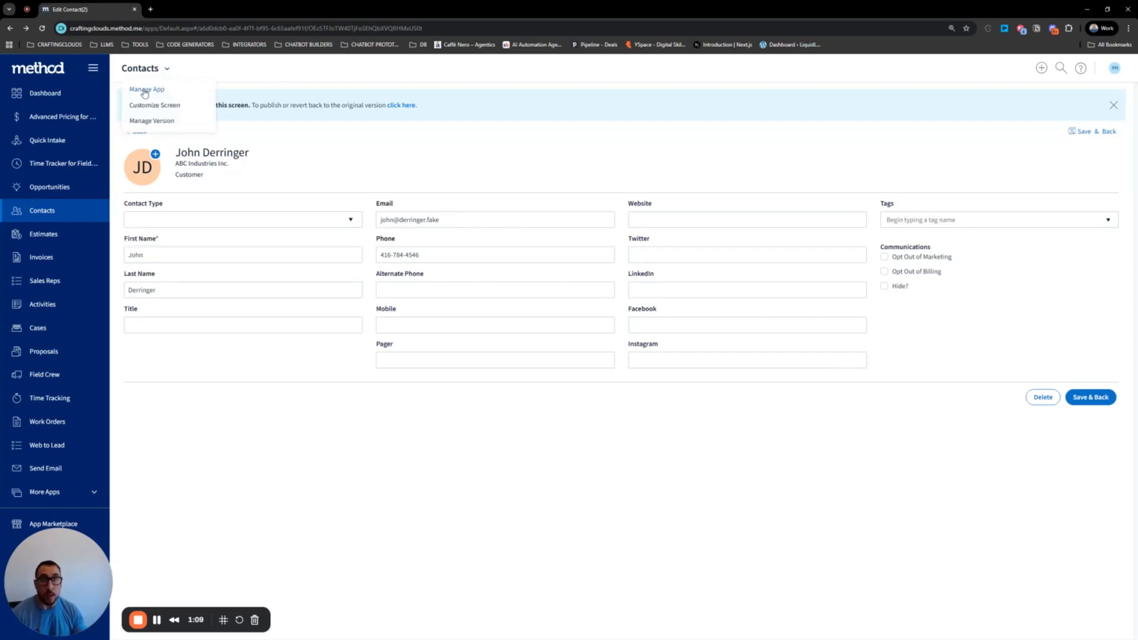
left_click(144, 90)
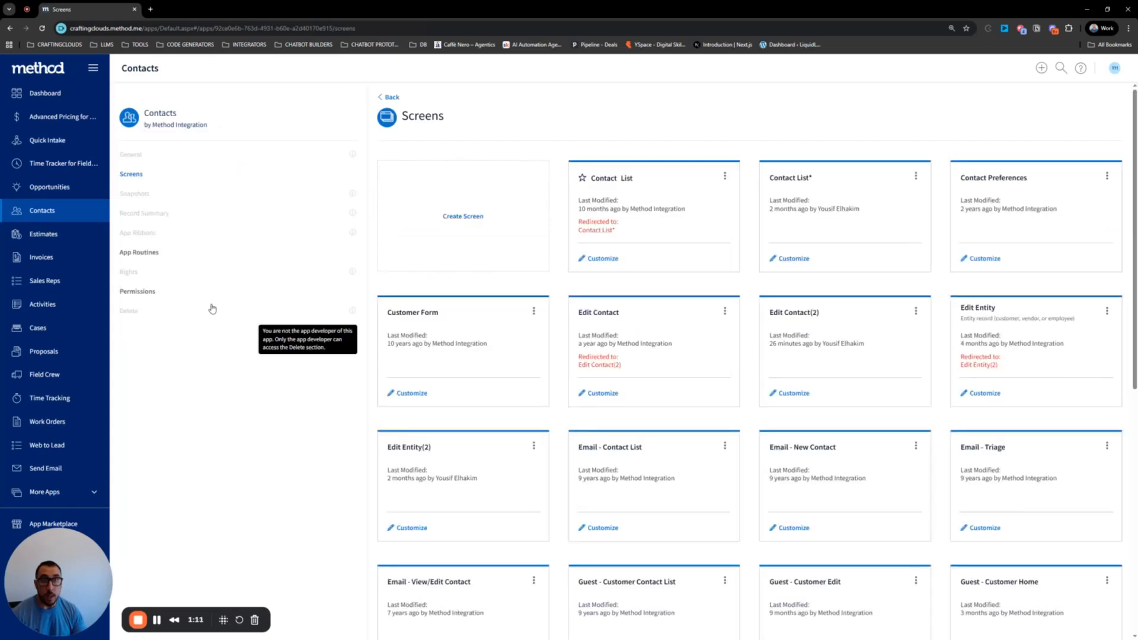
left_click(463, 223)
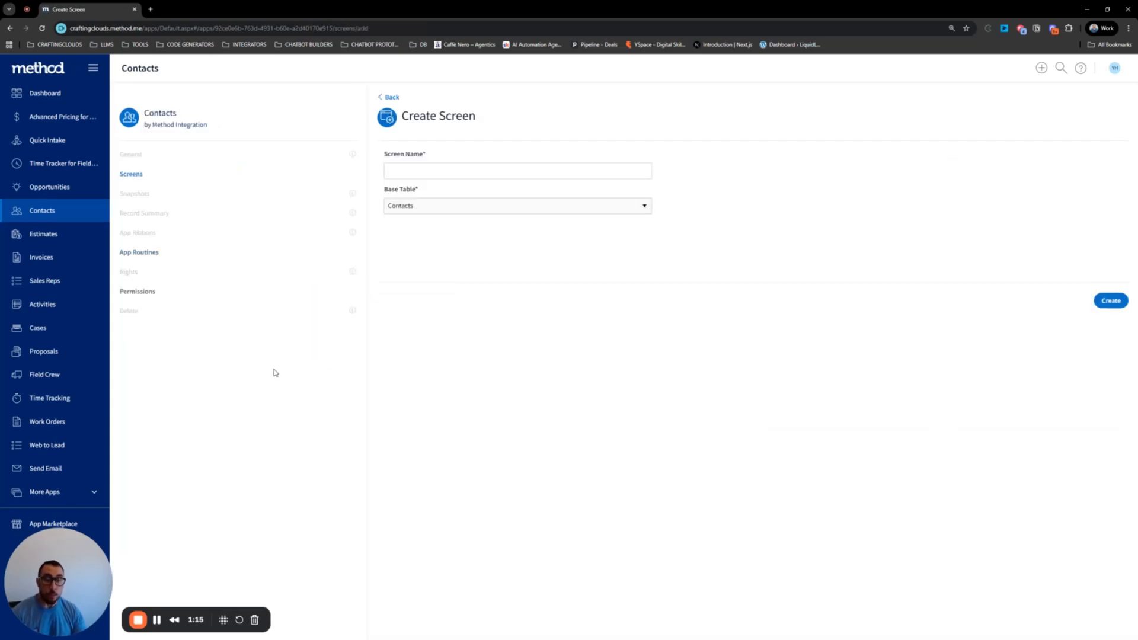
- Create a screen named New/Edit Contact Type with ContactType as its base table
left_click(452, 169)
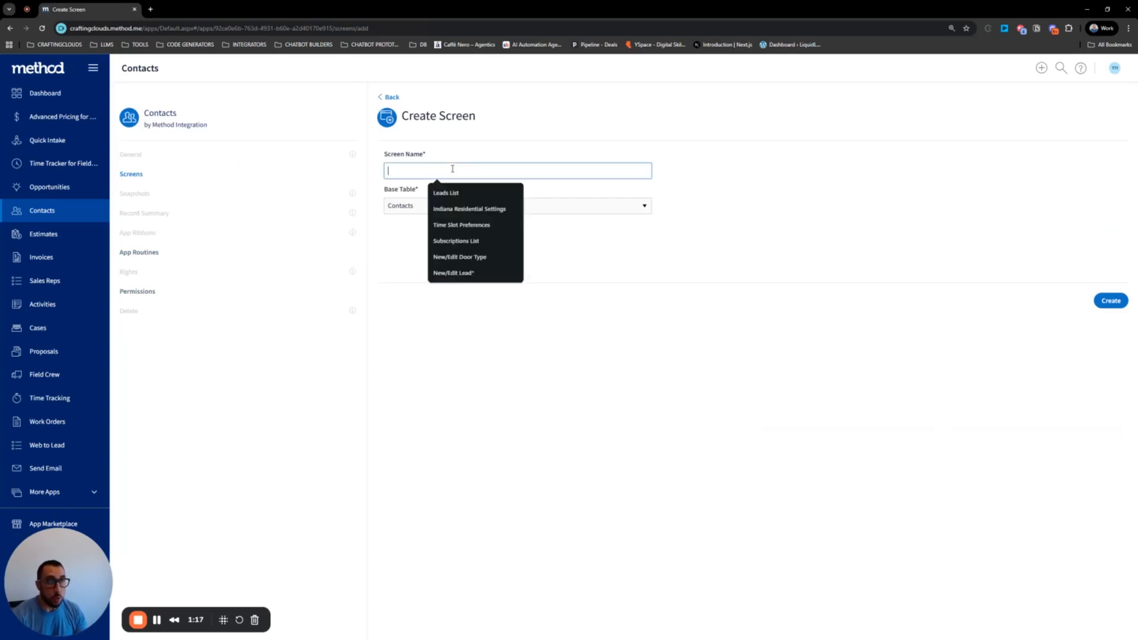
type("New")
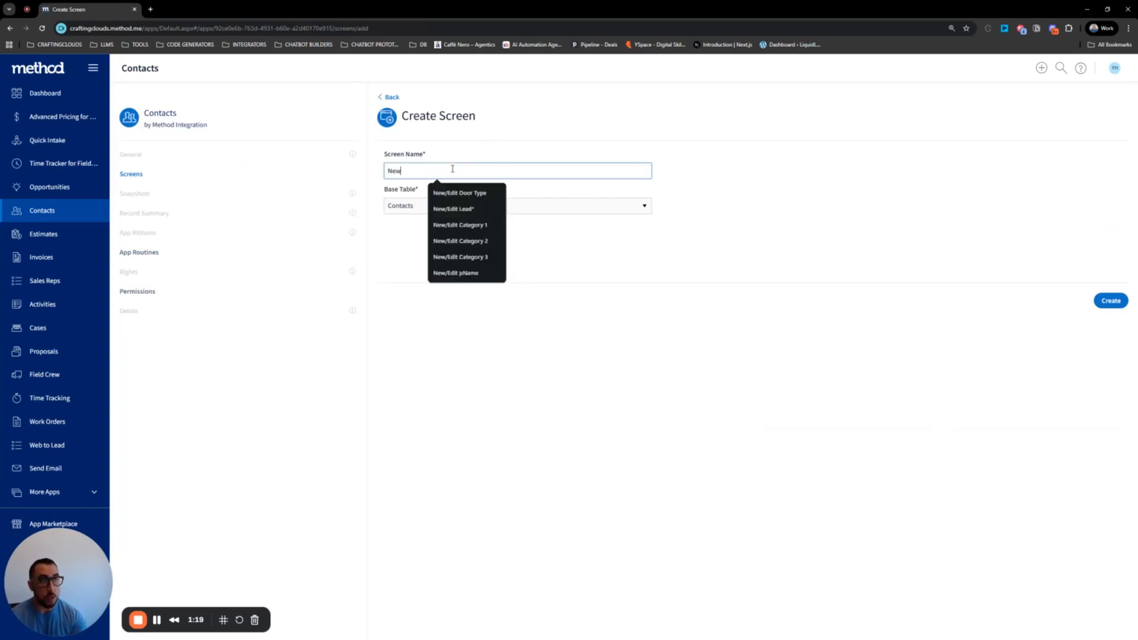
type("/Edit Contac")
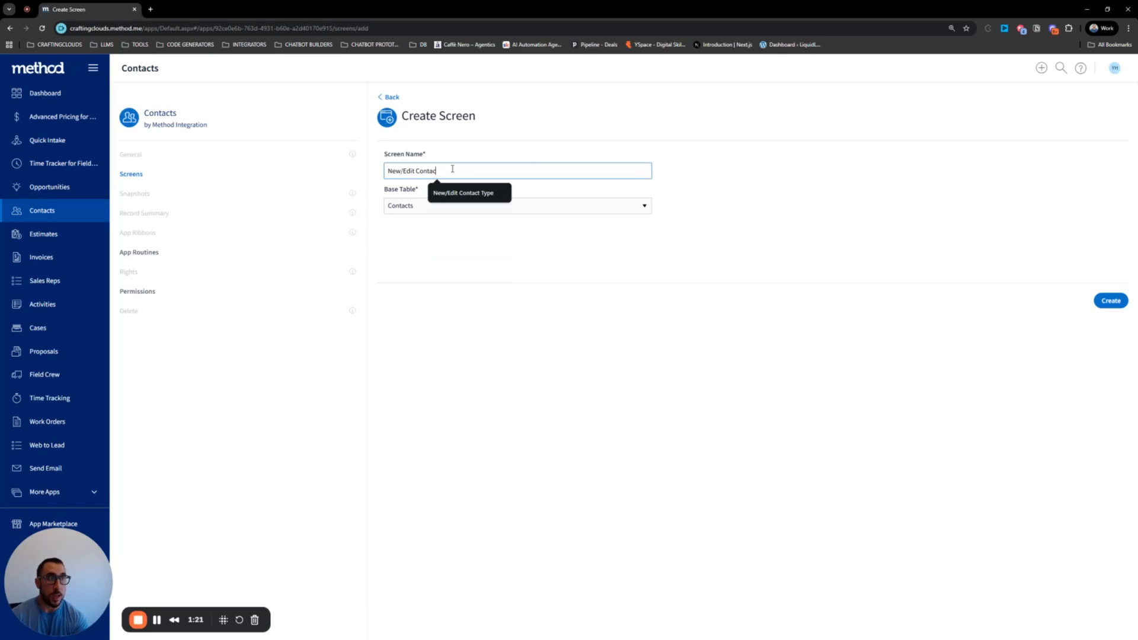
type("t Type")
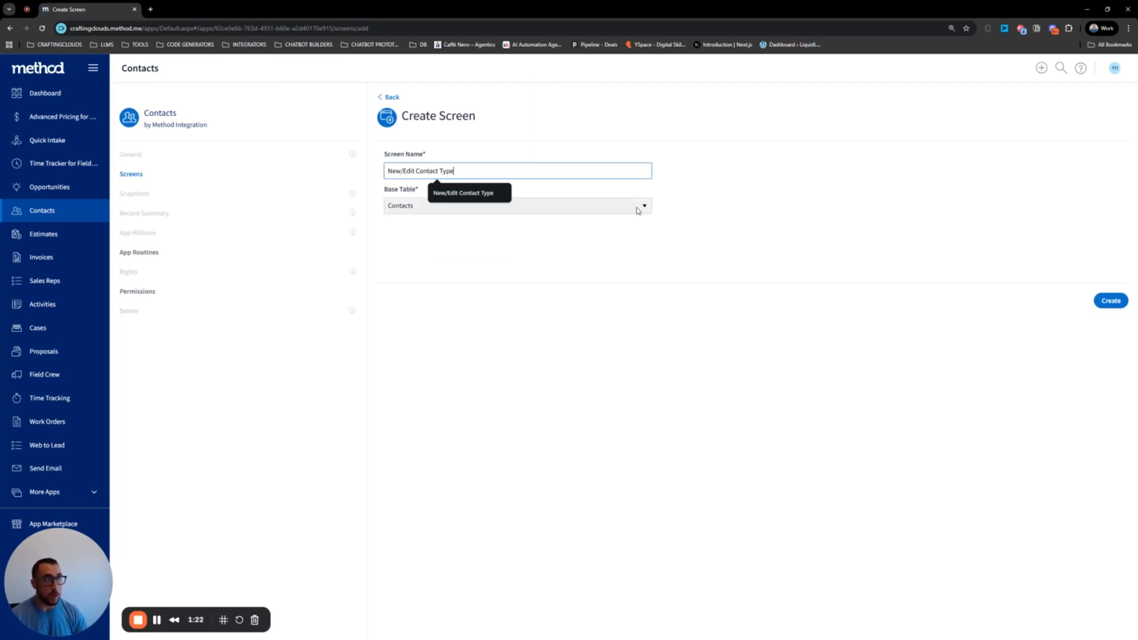
left_click(640, 207)
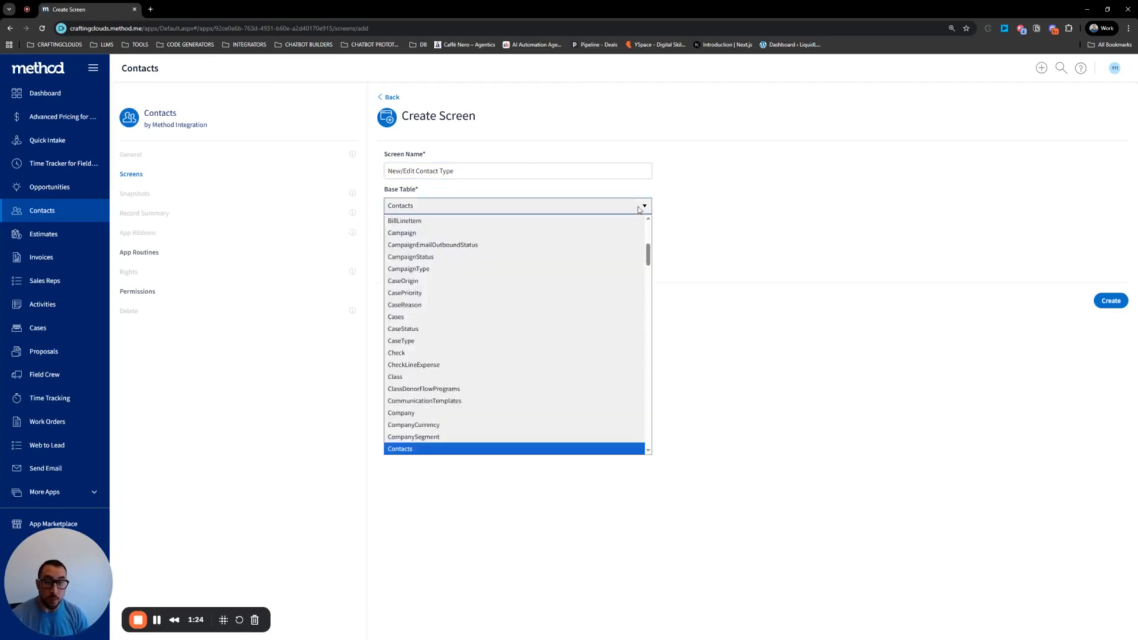
scroll(572, 318, "down", 5)
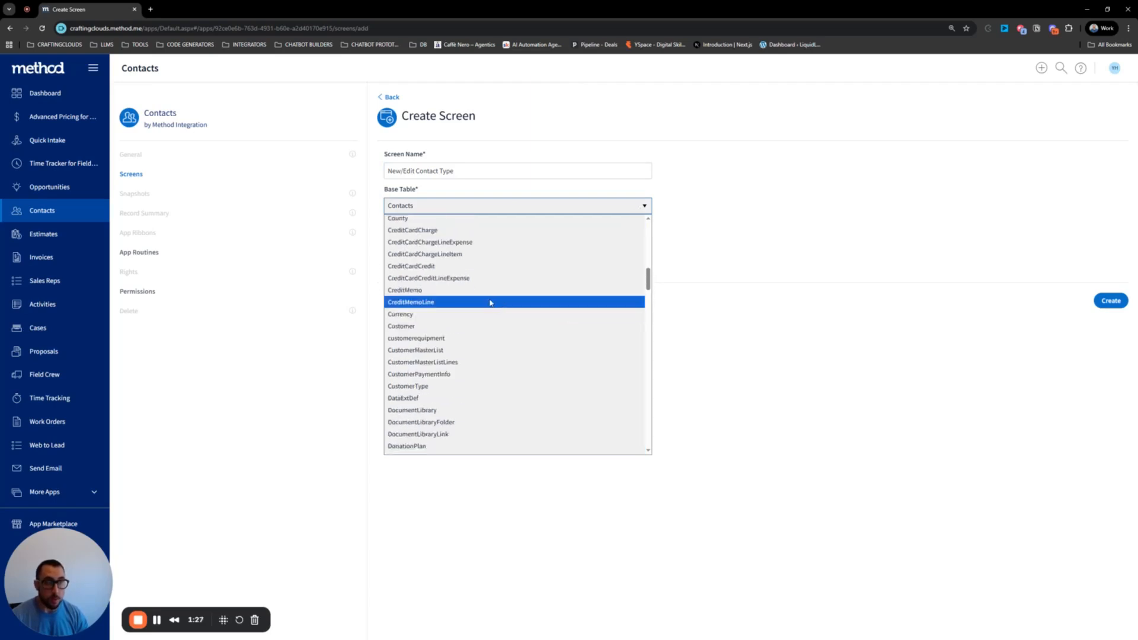
scroll(491, 308, "up", 4)
left_click(450, 283)
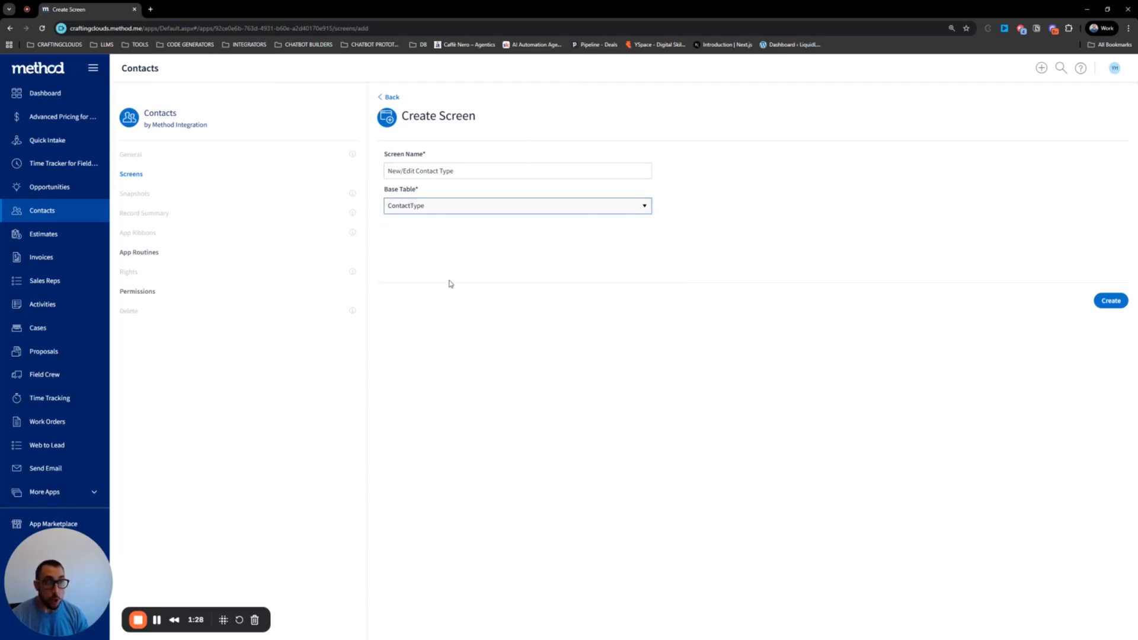
left_click(1111, 301)
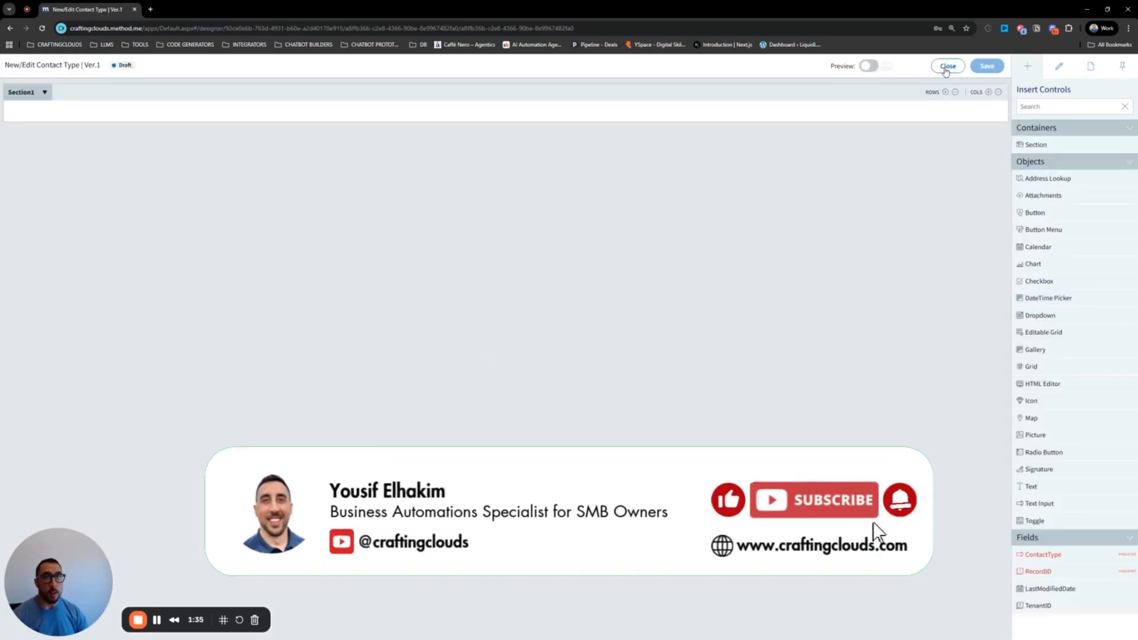
- Leave the new screen's designer, open the Edit Contact(2) screen for customization and show the ContactType dropdown's settings
left_click(948, 67)
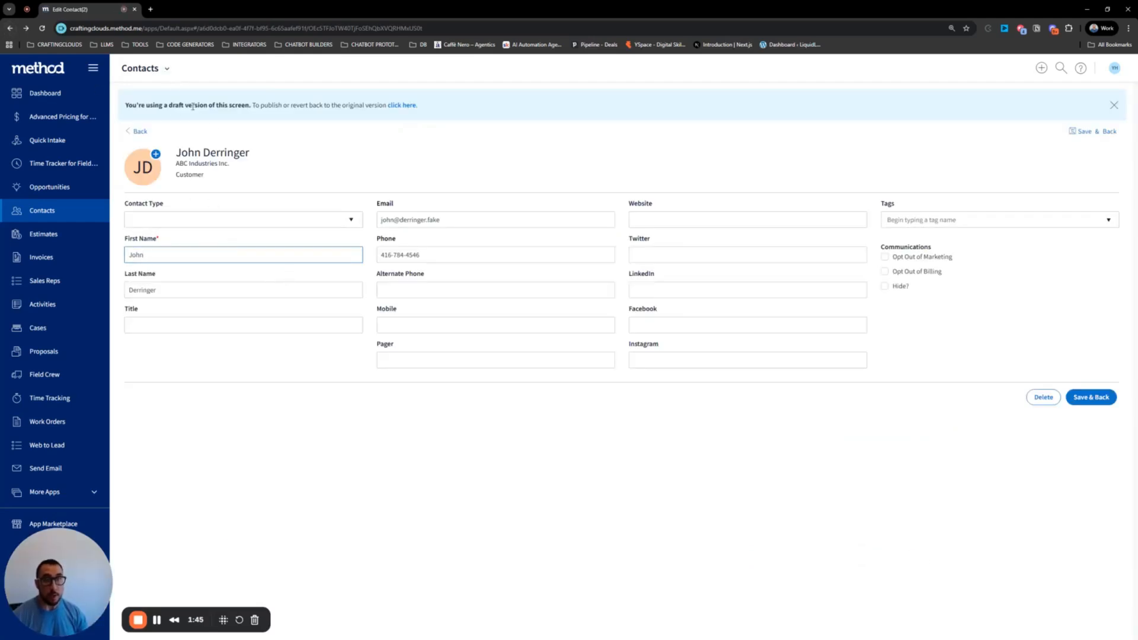
left_click(166, 70)
left_click(167, 69)
left_click(157, 107)
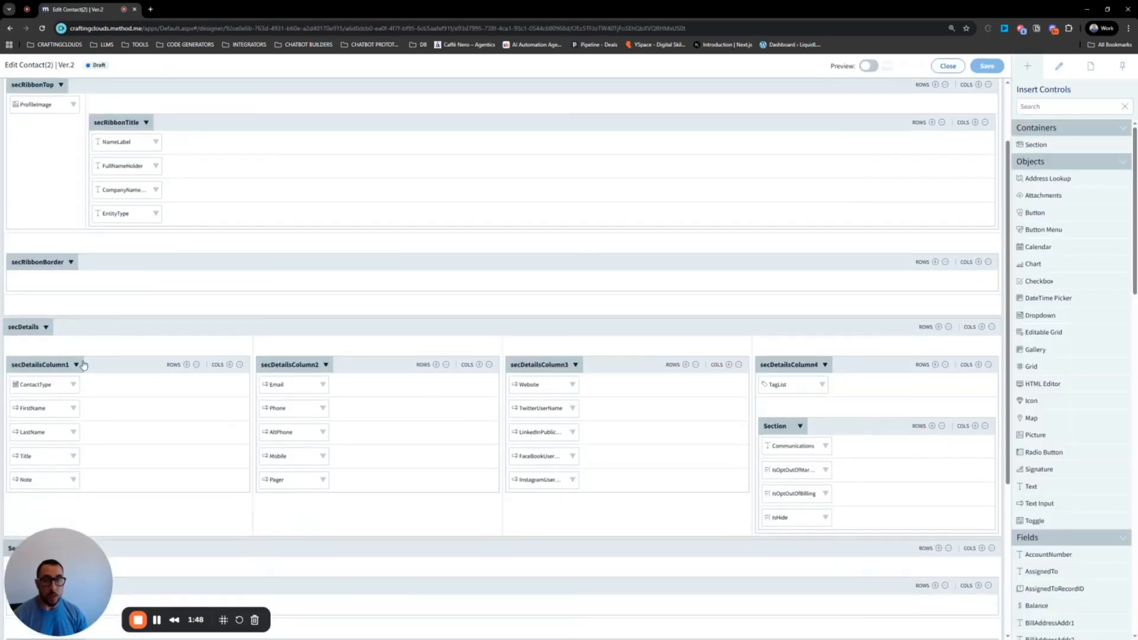
left_click(45, 384)
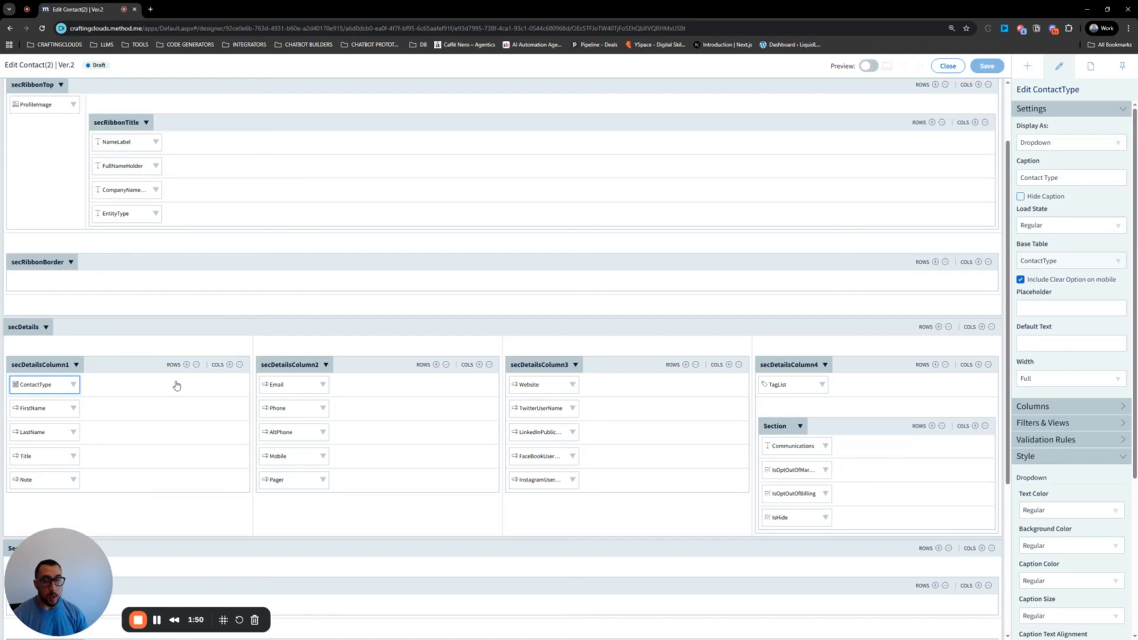
- Enlarge the browser page and check which base table the ContactType dropdown uses
left_click(1128, 28)
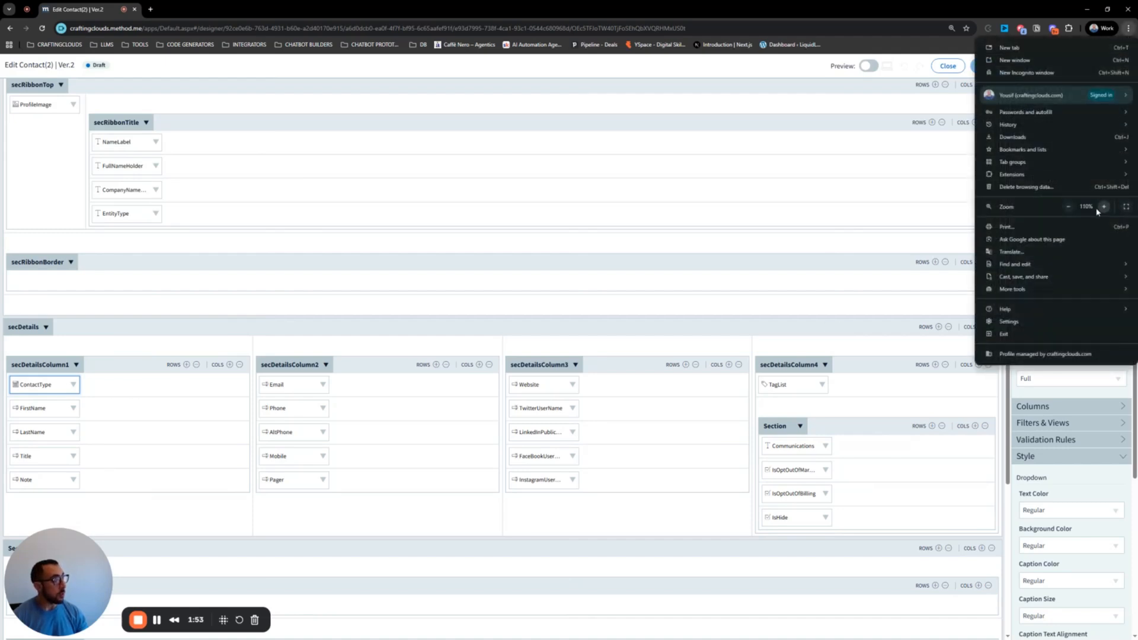
left_click(1104, 206)
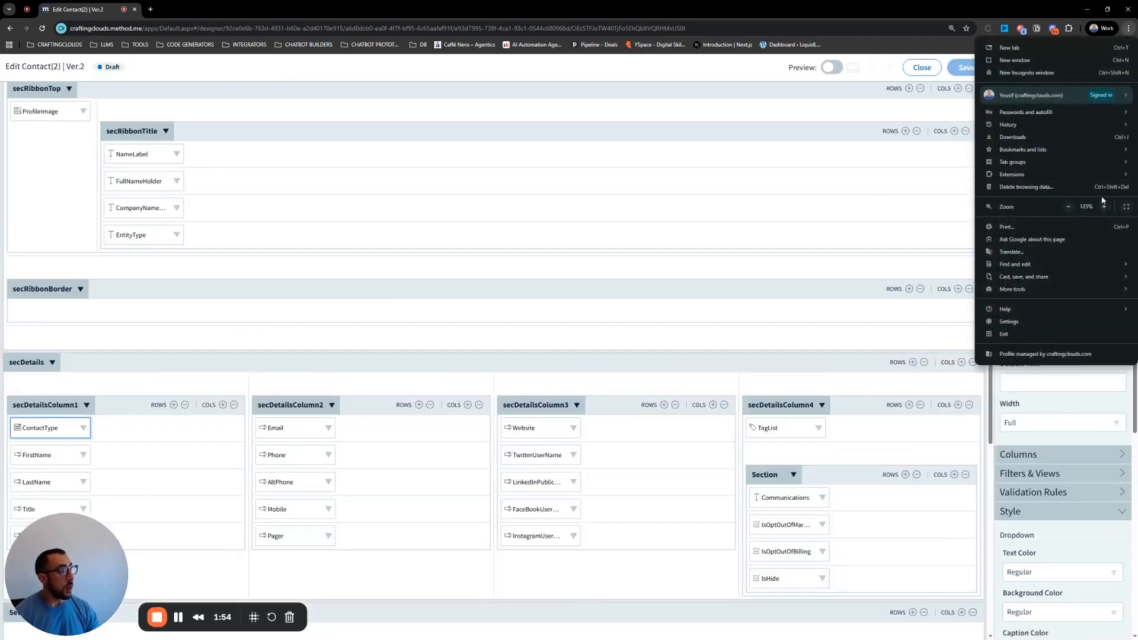
left_click(1104, 206)
key("Escape")
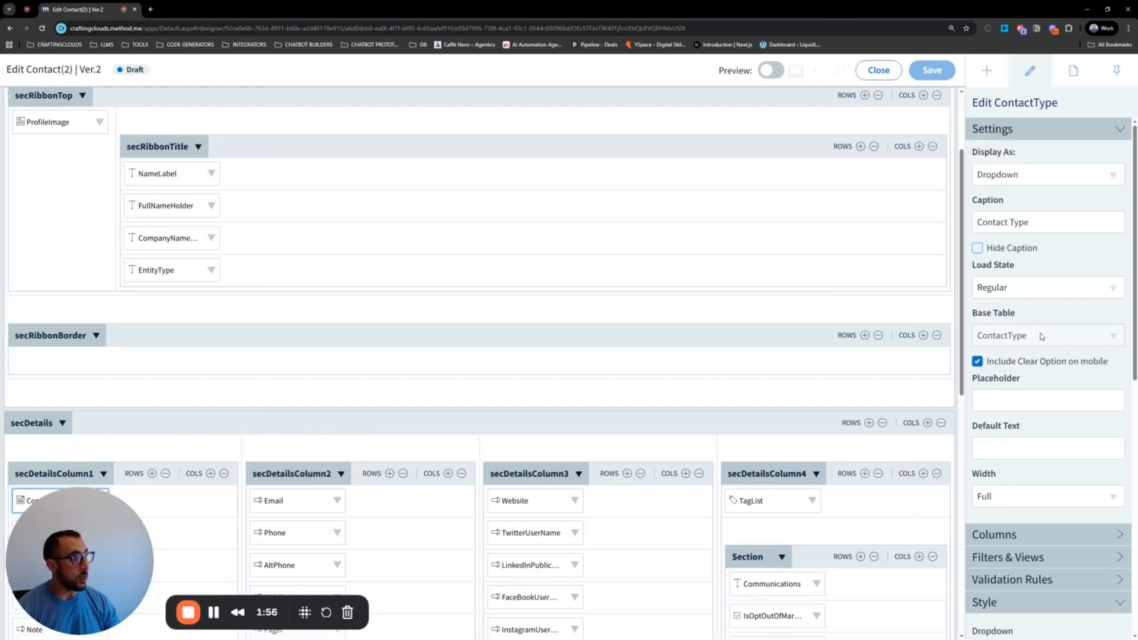
left_click_drag(1042, 338, 975, 339)
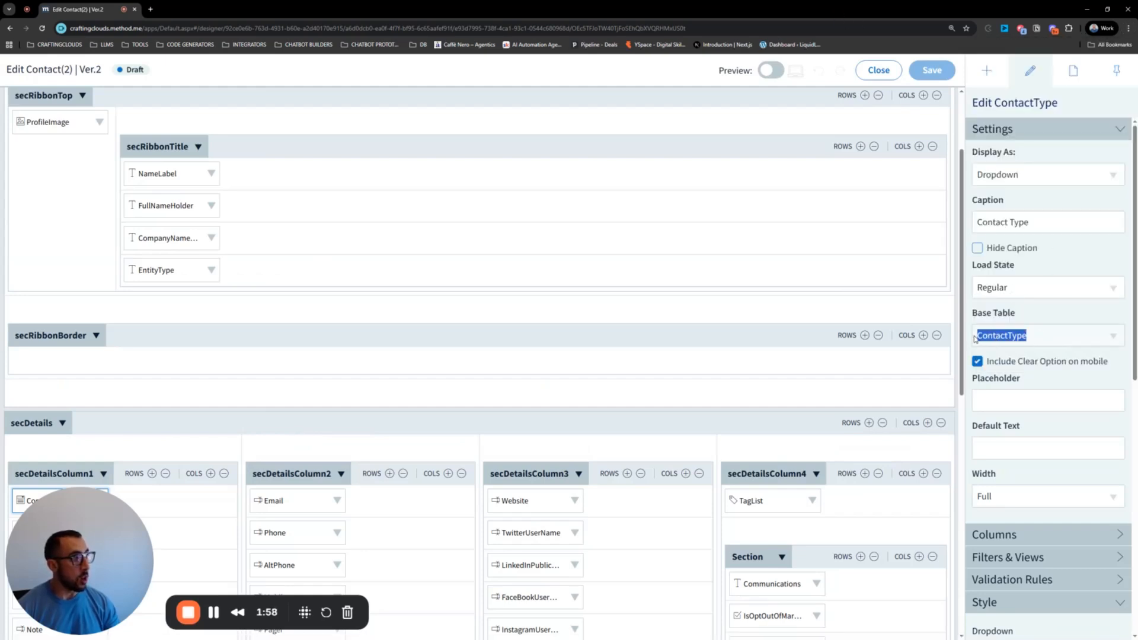
left_click(1017, 319)
scroll(153, 435, "down", 1)
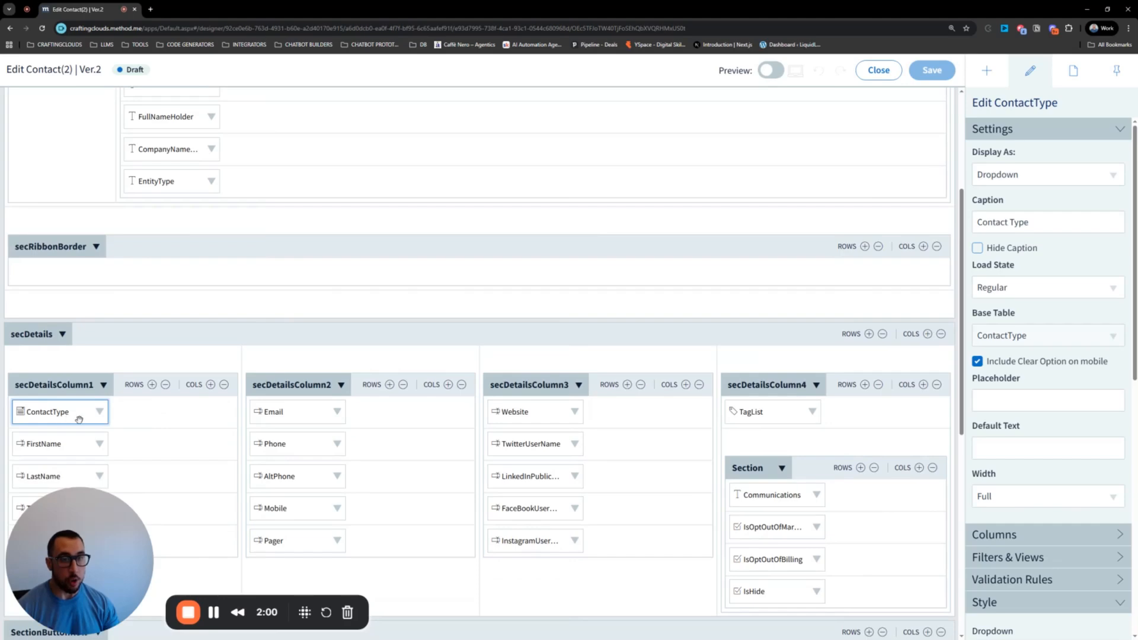
left_click_drag(1052, 335, 976, 337)
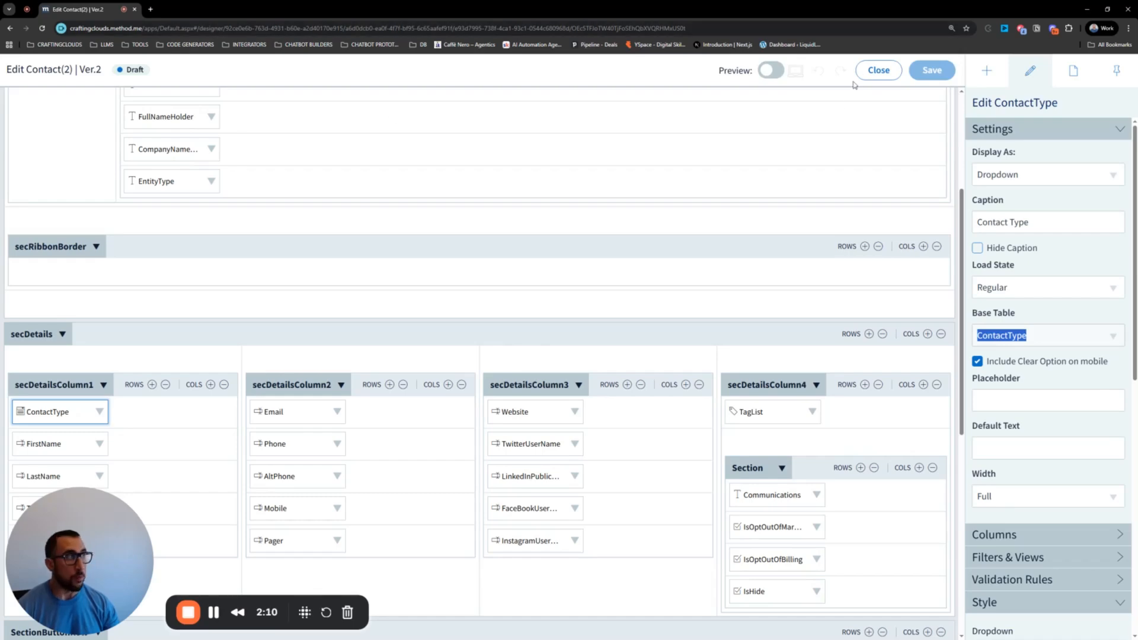
- Return to the Contacts app's list of screens and open the New/Edit Contact Type screen for customization
left_click(878, 70)
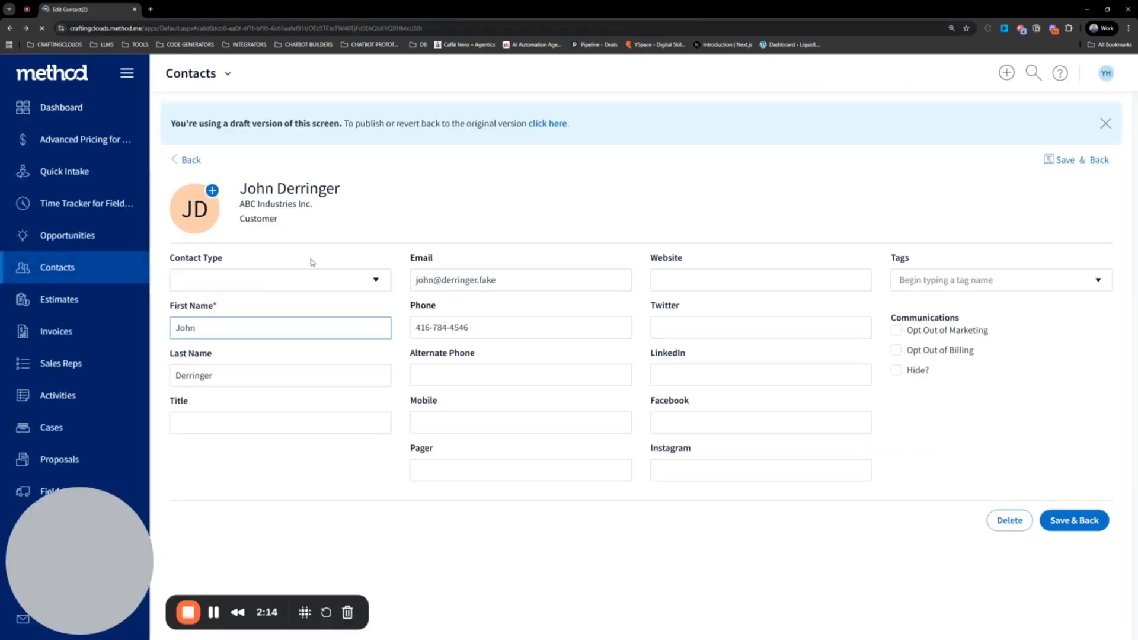
left_click(228, 76)
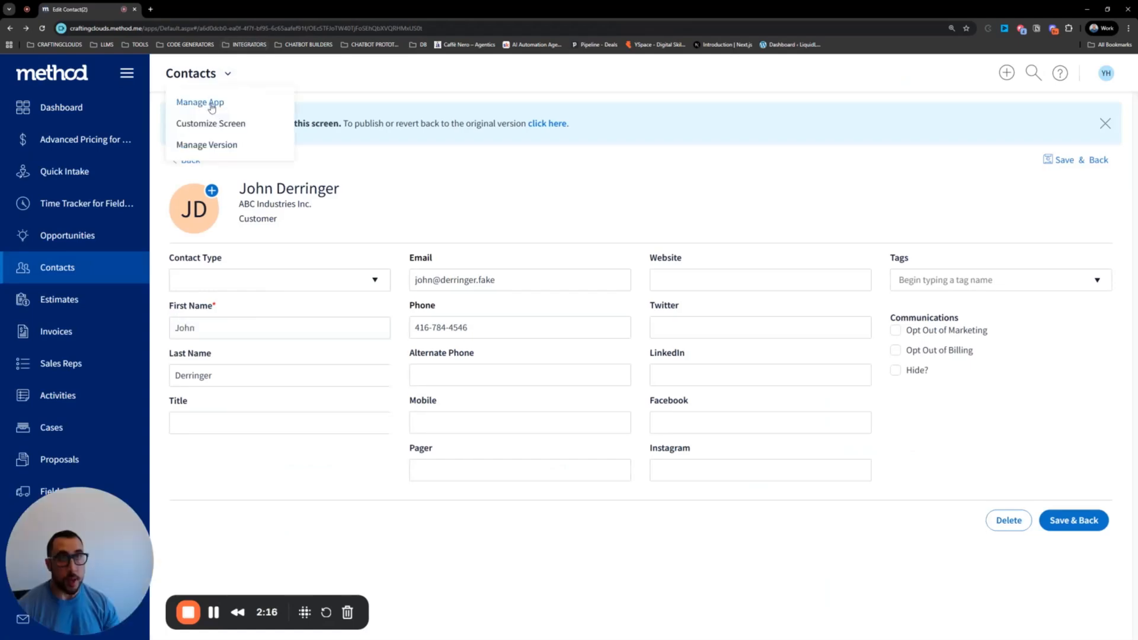
left_click(214, 102)
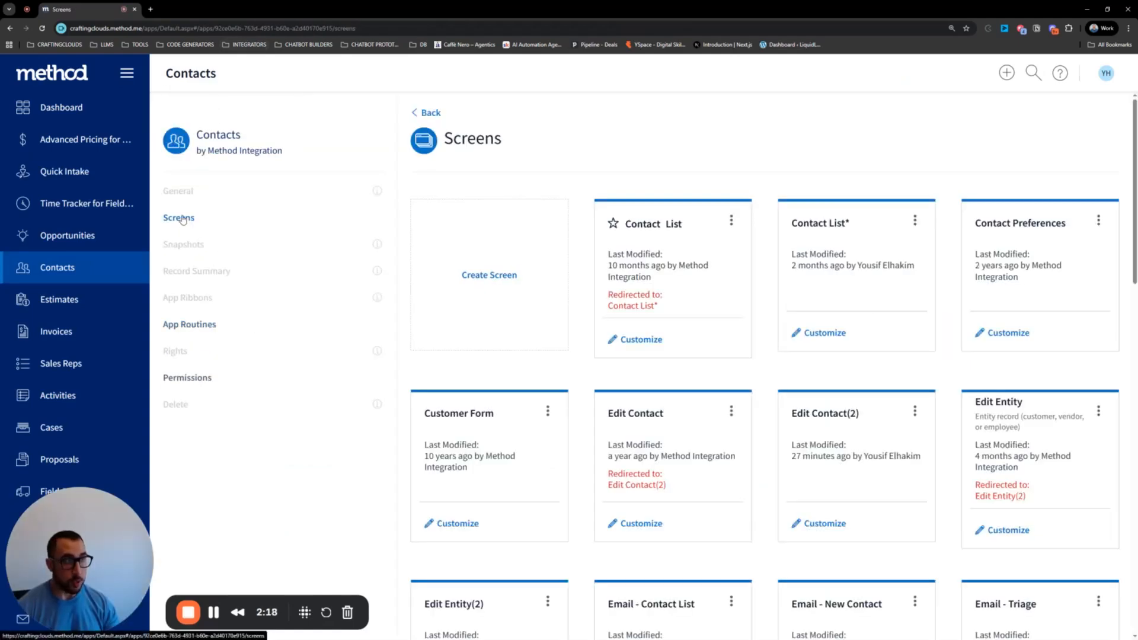
scroll(753, 323, "down", 3)
scroll(761, 325, "down", 8)
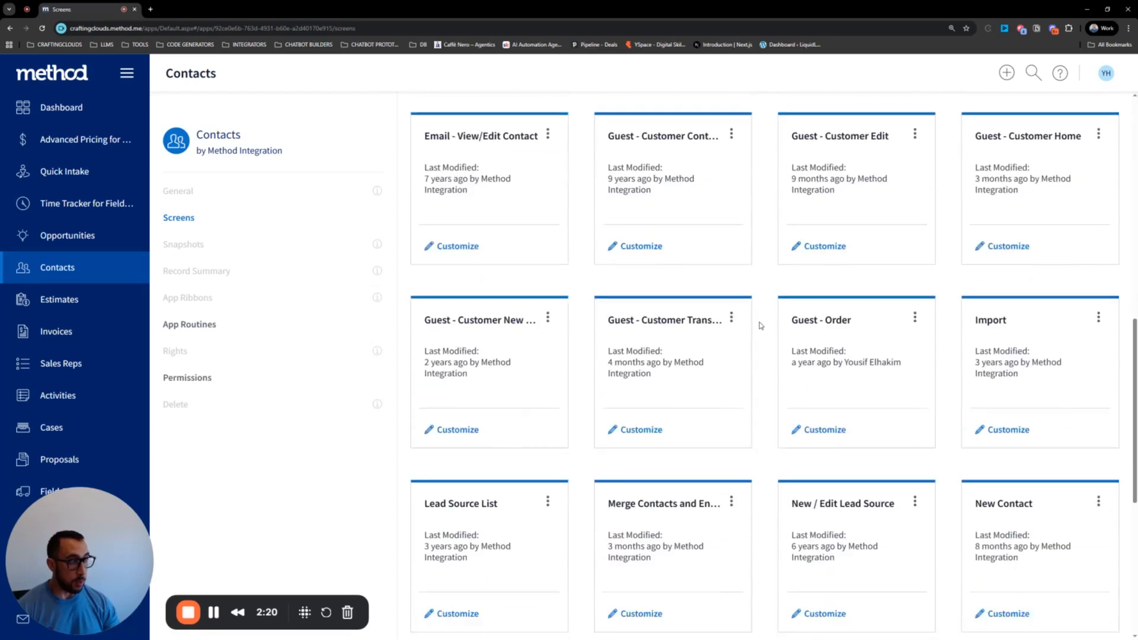
scroll(746, 325, "down", 3)
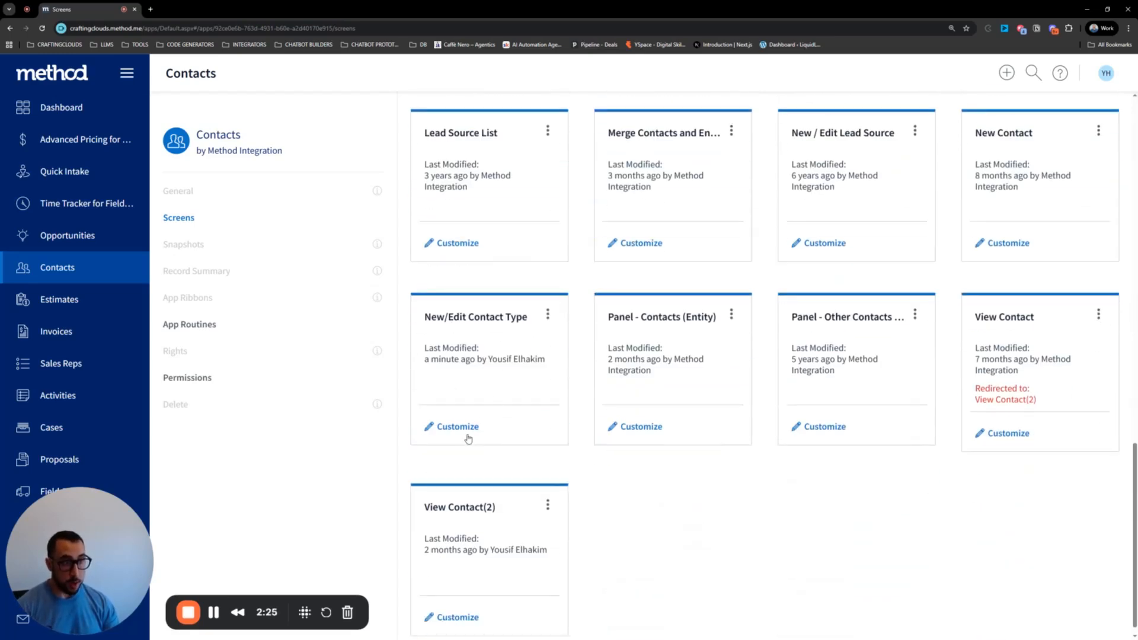
left_click(446, 427)
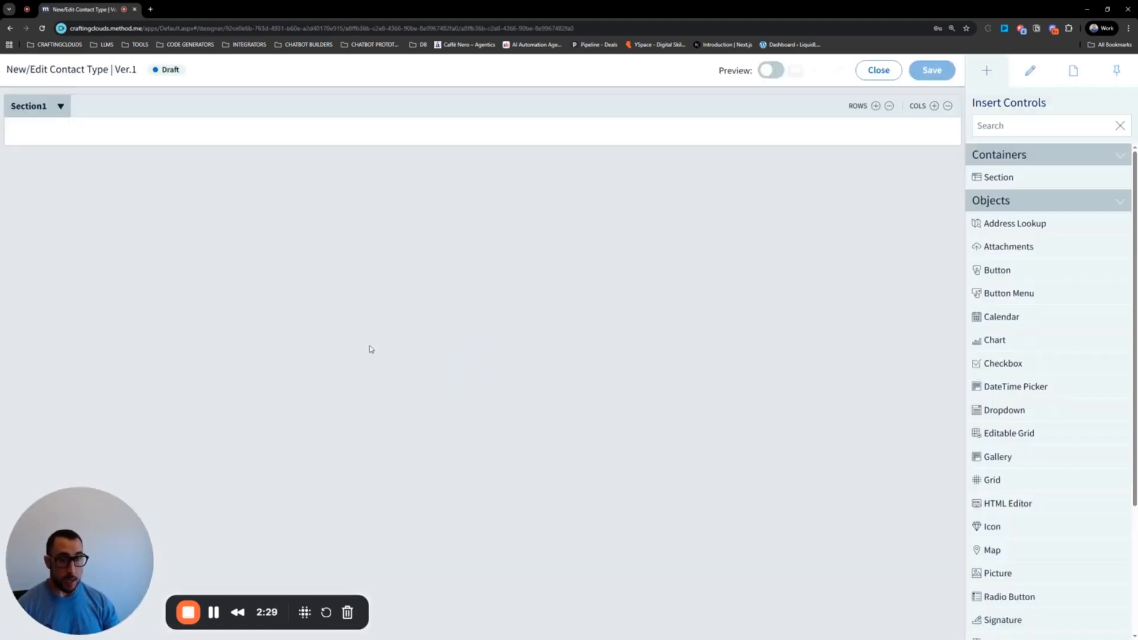
- Add two sections below Section1 and set Section1's caption to secHeader
left_click(1025, 176)
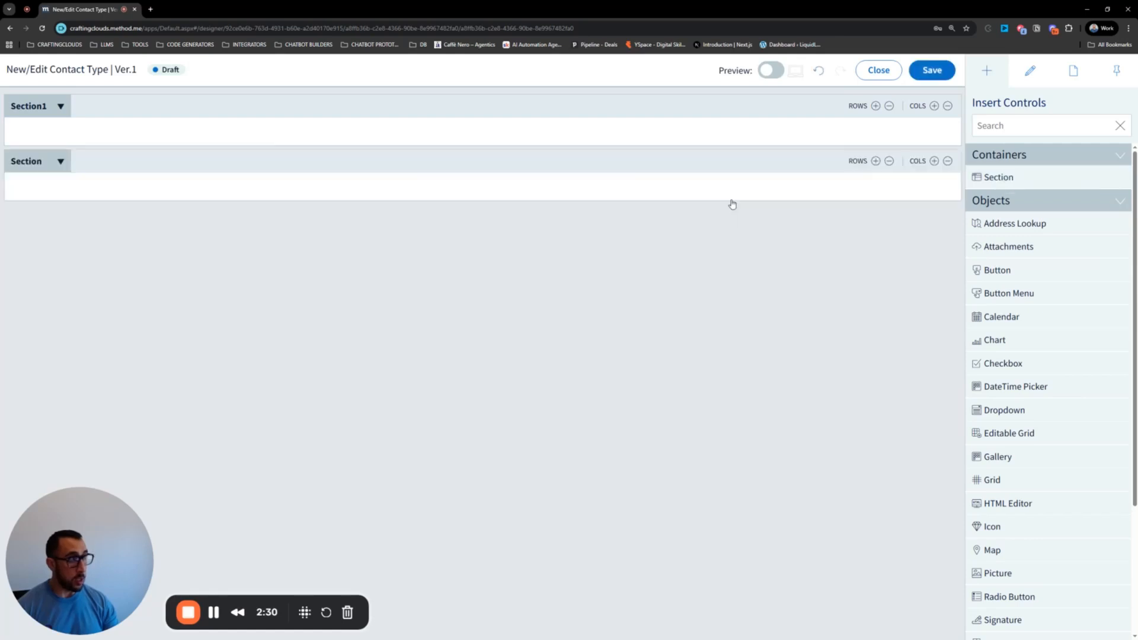
left_click_drag(1025, 176, 616, 275)
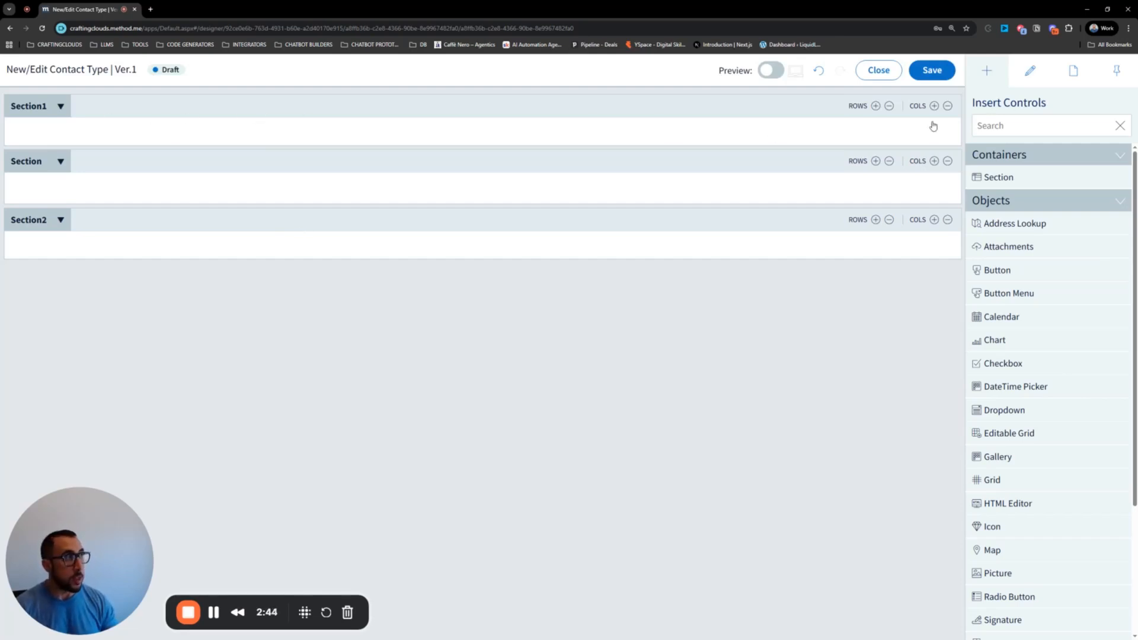
left_click(790, 112)
triple_click(1043, 170)
type("s")
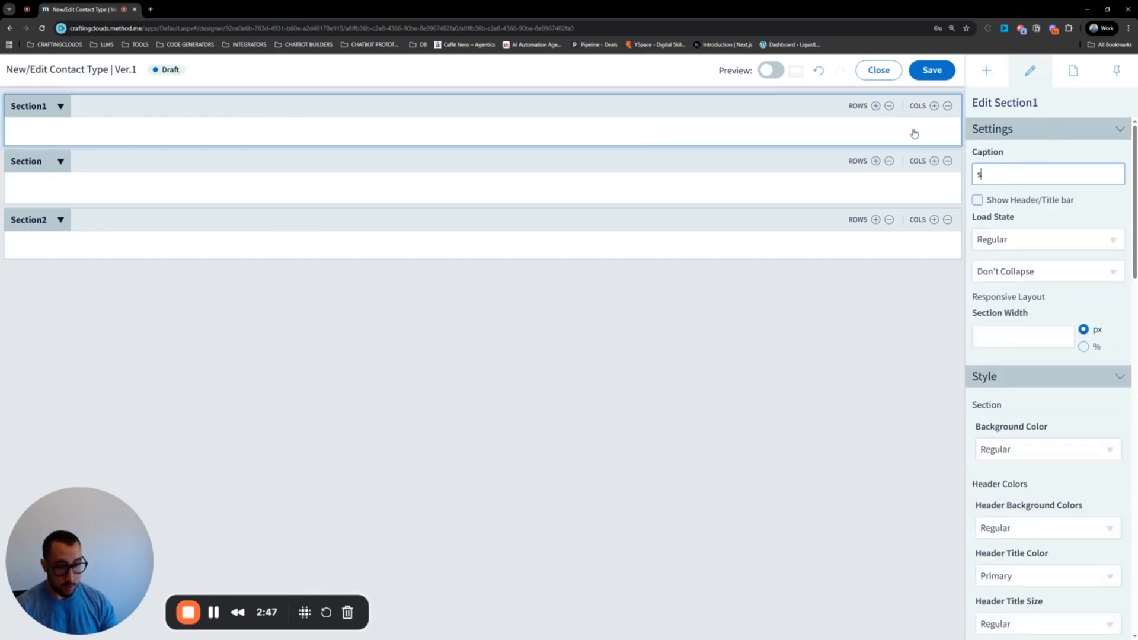
type("ecHeader")
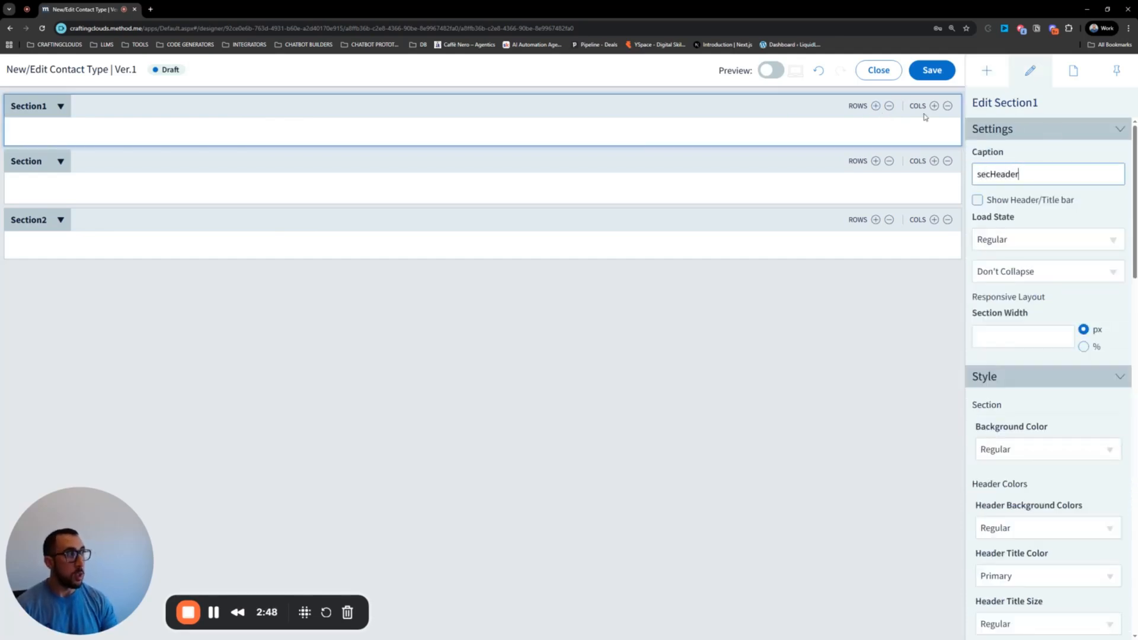
- Set the caption of Section2 to secFooter and the caption of the middle section to secMain
left_click(687, 225)
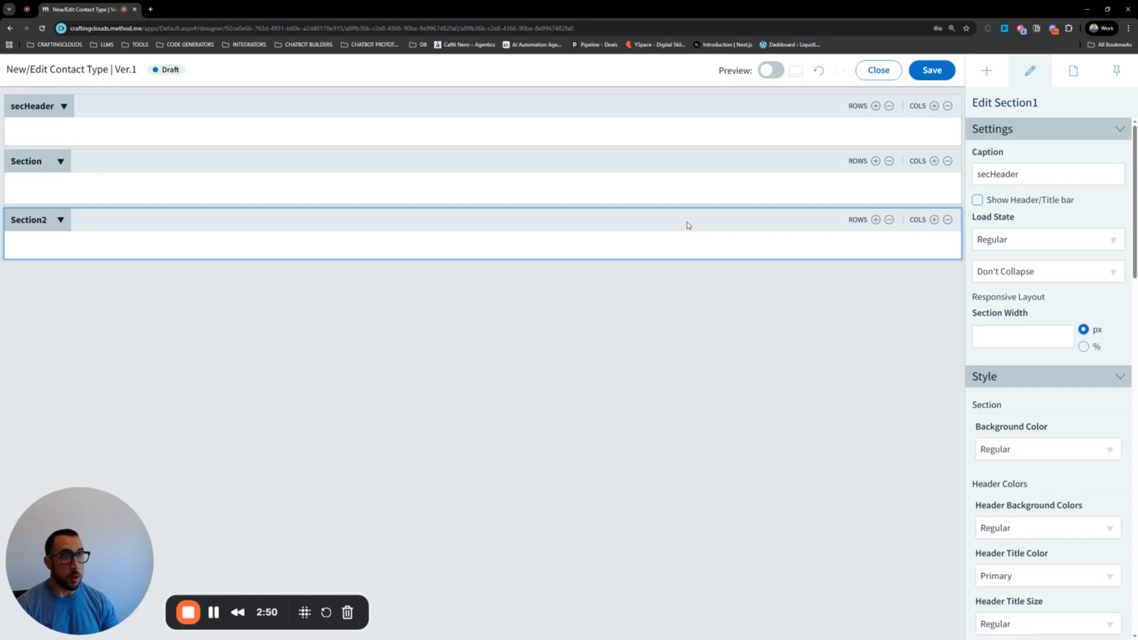
triple_click(983, 178)
type("secFoot")
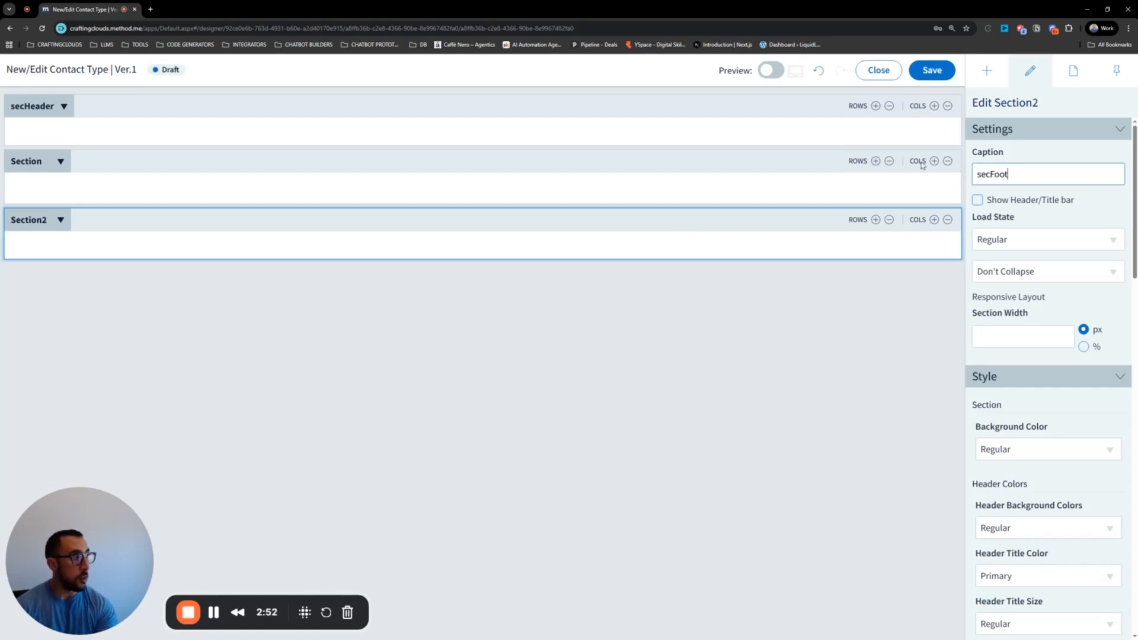
type("er")
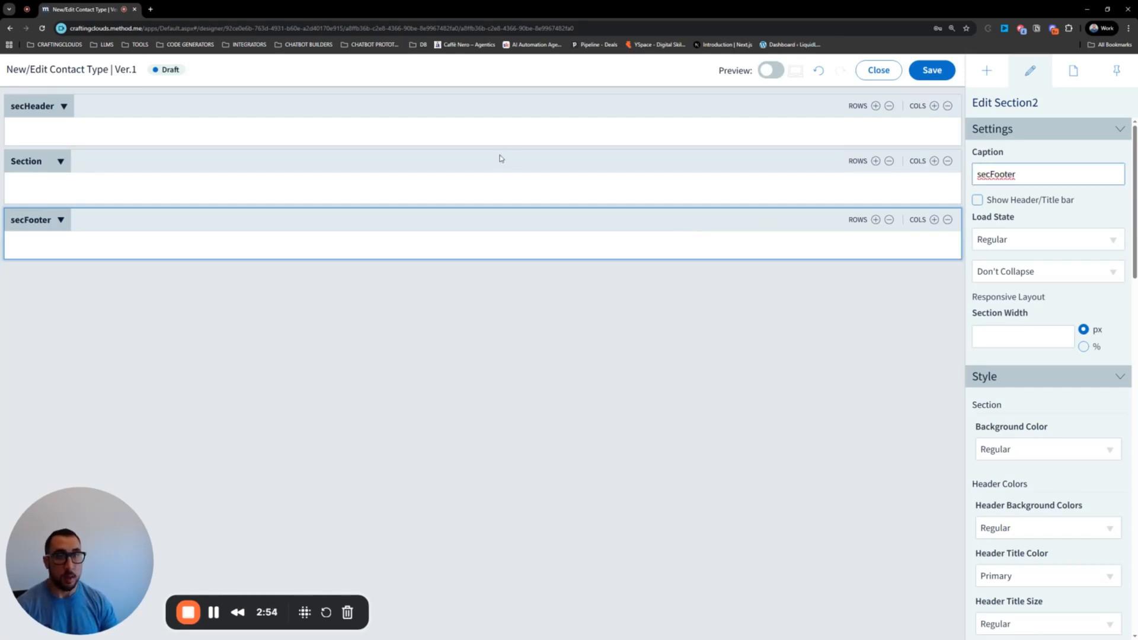
left_click(500, 160)
type("secMain")
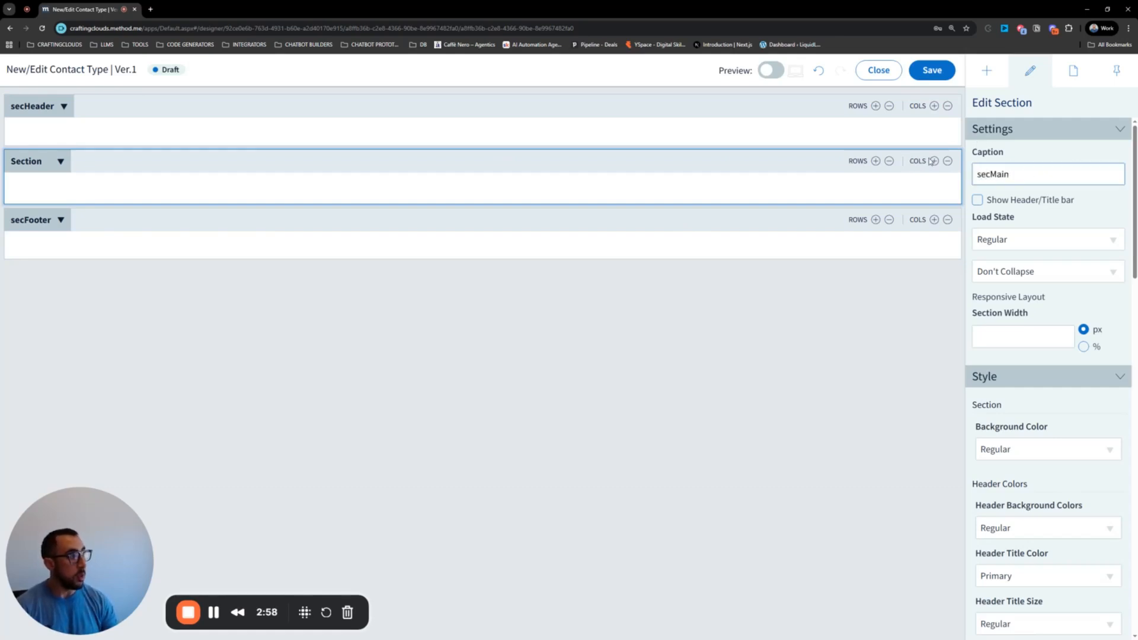
- Set the top and bottom padding of the secMain section to 1x
scroll(1055, 229, "down", 9)
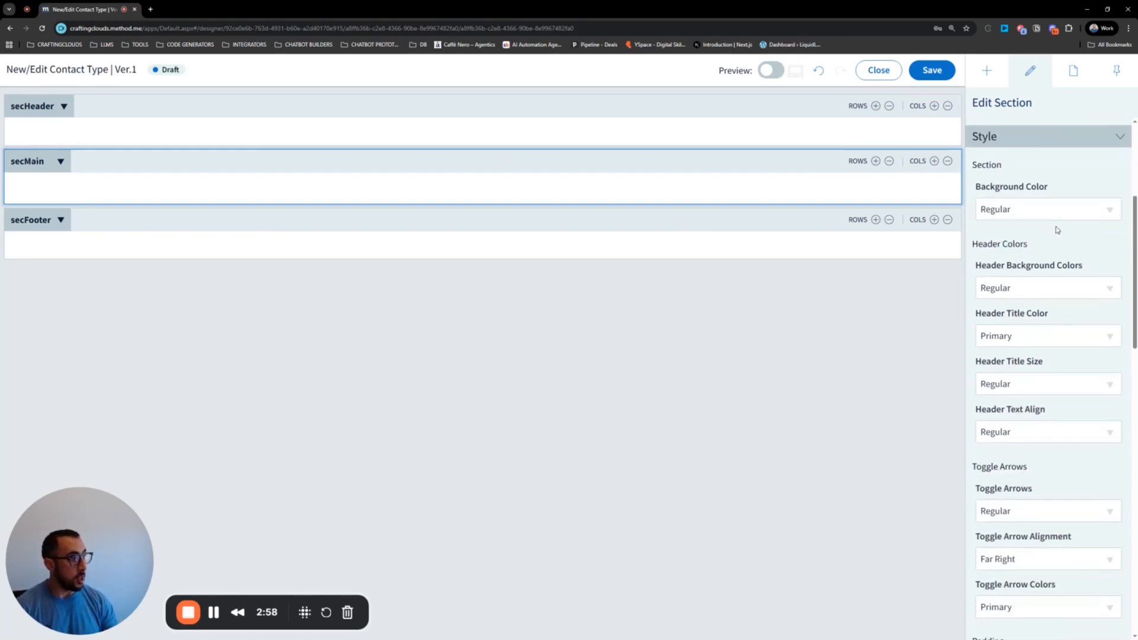
left_click(1001, 483)
left_click(1000, 442)
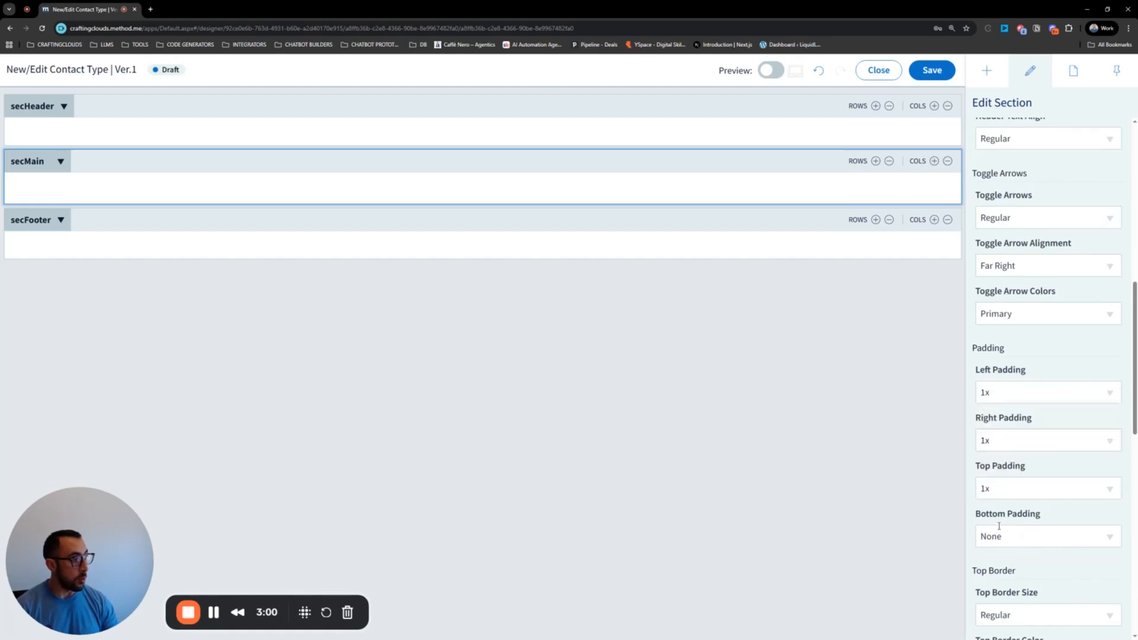
left_click(999, 533)
left_click(1002, 492)
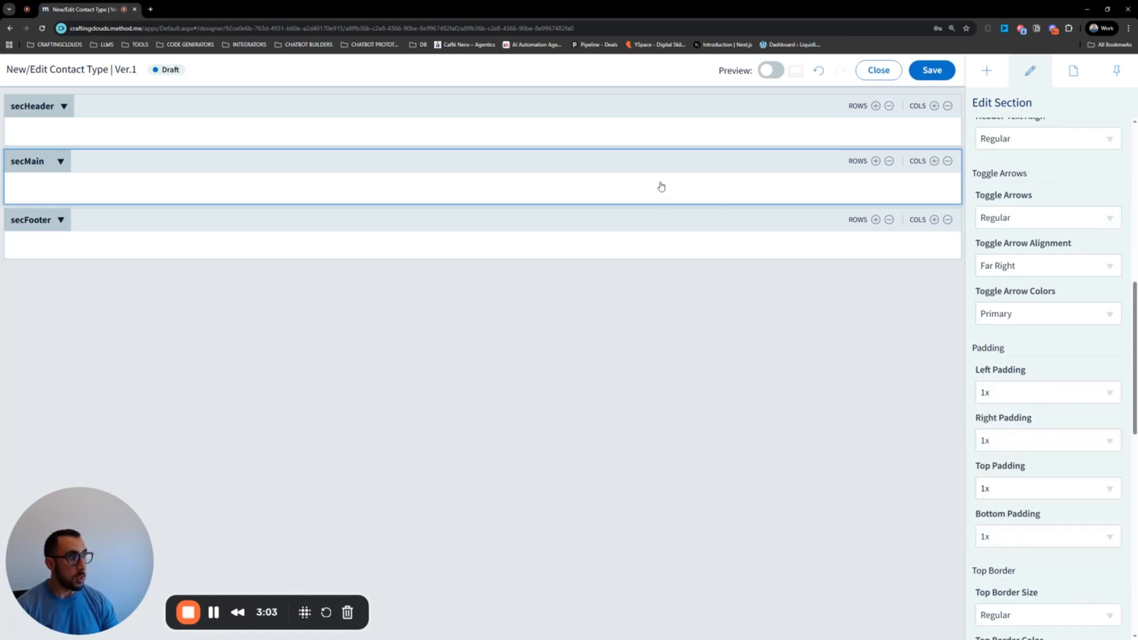
- Set the top and bottom padding of the secFooter section to 1x
left_click(681, 226)
left_click(996, 488)
left_click(987, 444)
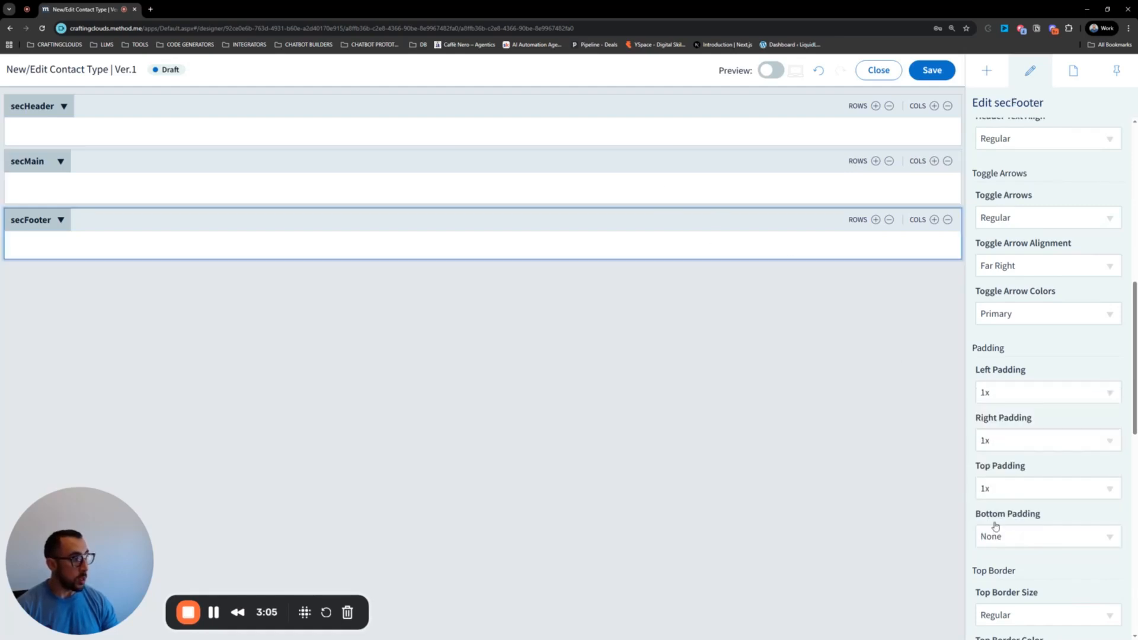
left_click(994, 536)
left_click(1002, 491)
- Set the top and bottom padding of the secHeader section to 1x
left_click(590, 107)
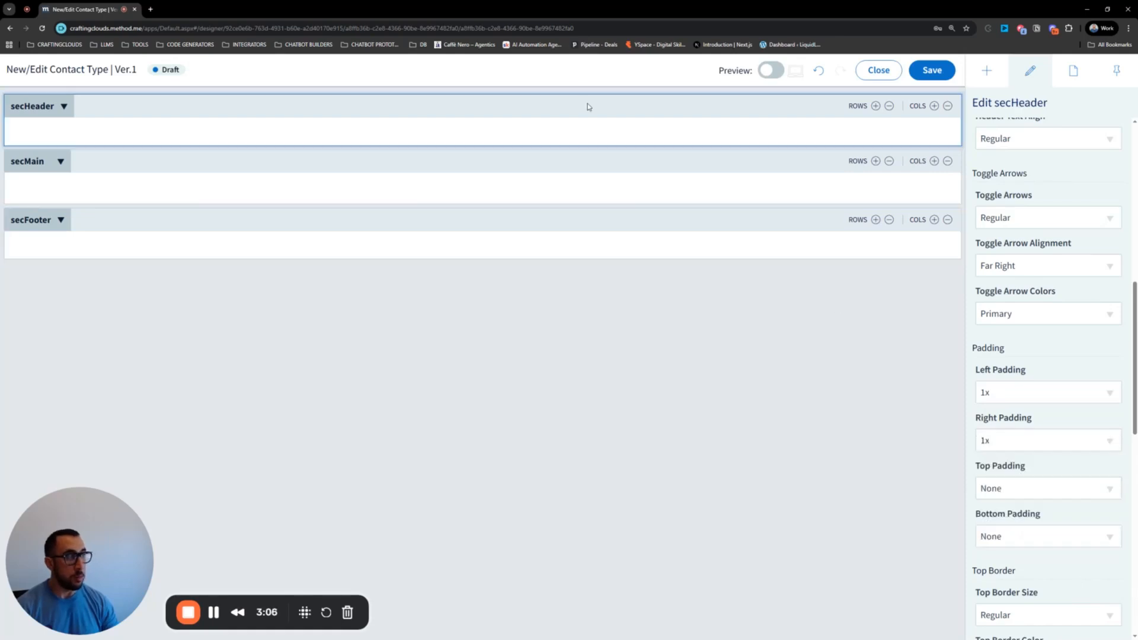
left_click(1002, 489)
left_click(996, 442)
left_click(1006, 535)
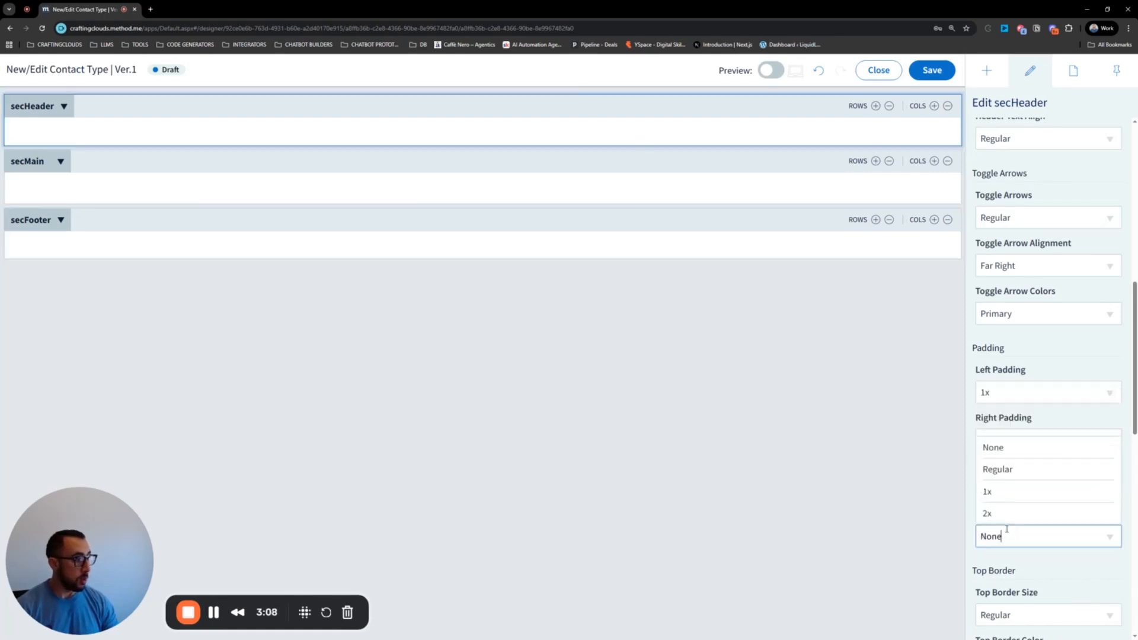
left_click(1007, 490)
- Add a second column to secHeader and place a Text control reading Back in its first cell
left_click(933, 107)
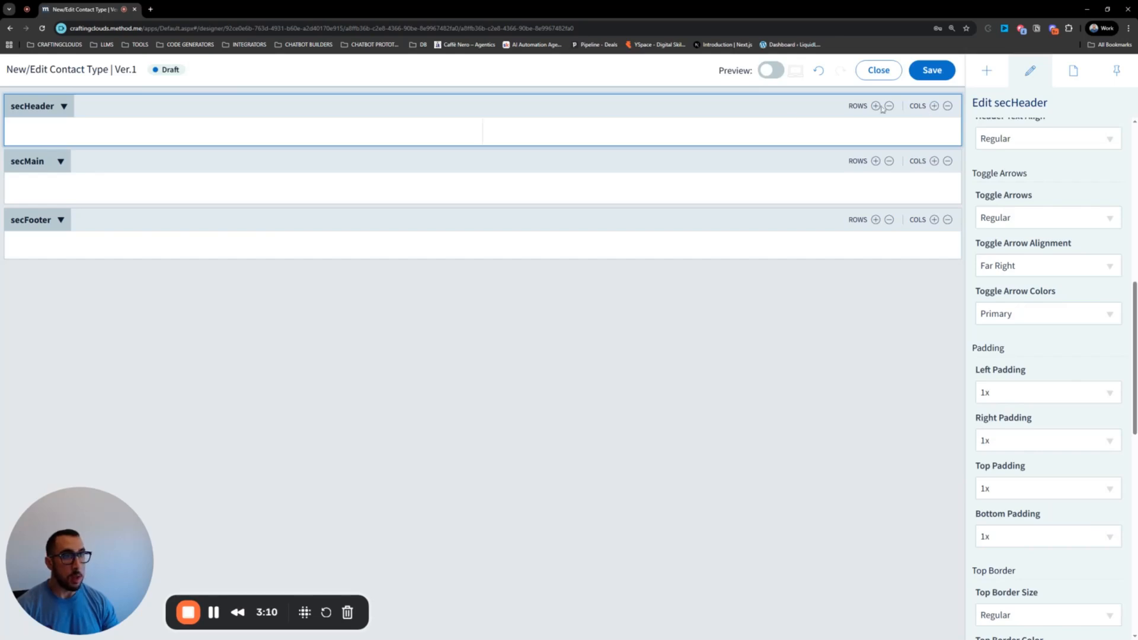
left_click(987, 74)
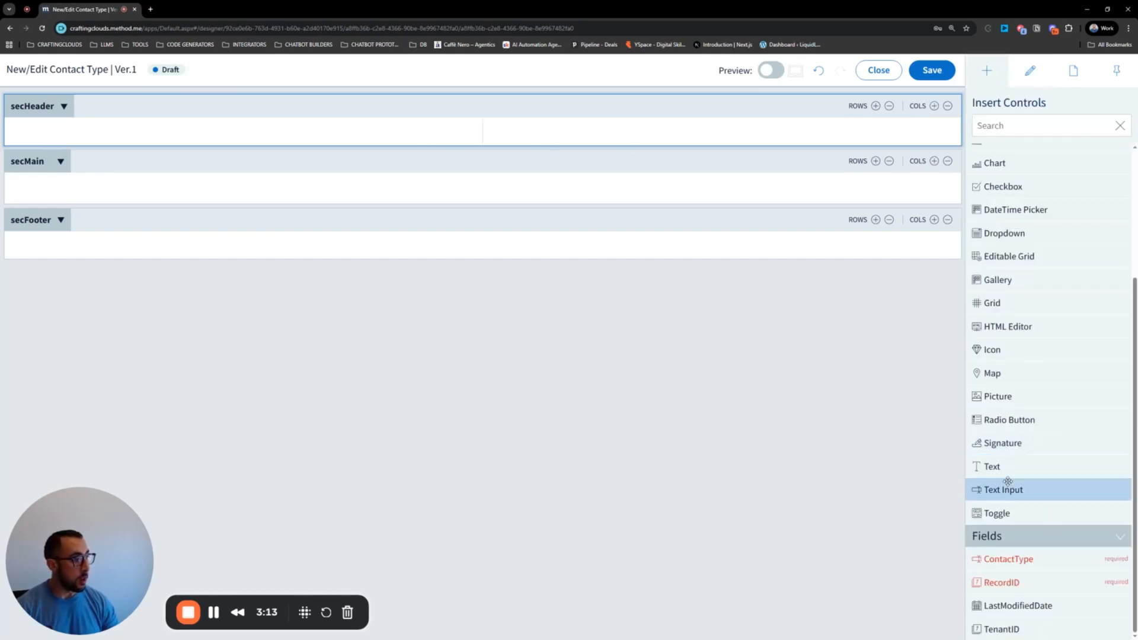
left_click_drag(996, 468, 41, 128)
left_click(41, 129)
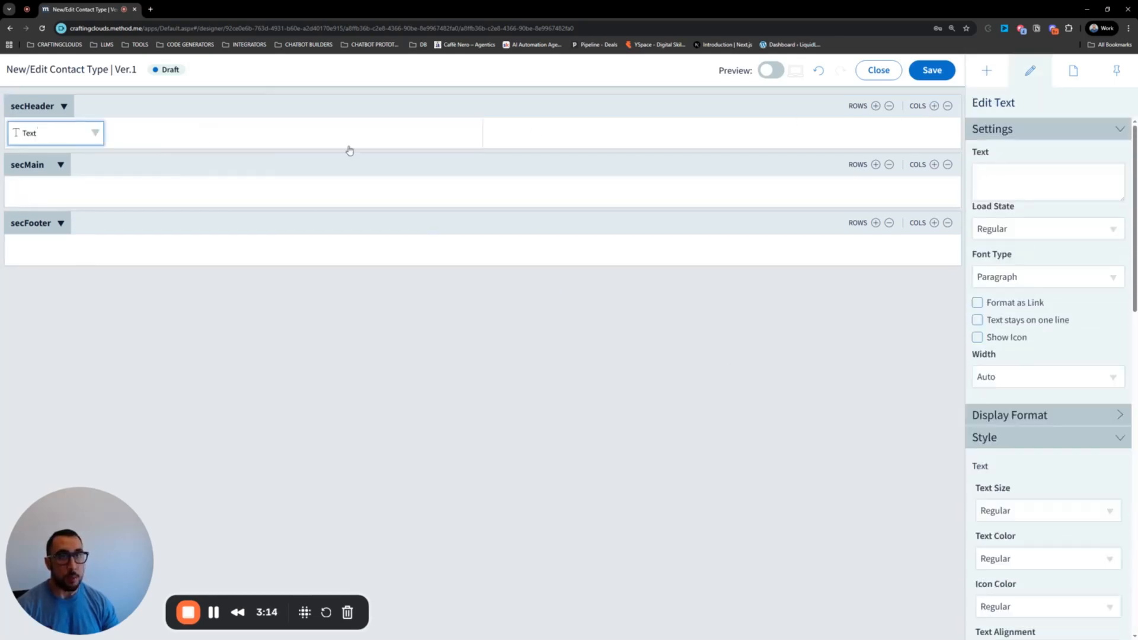
left_click(1011, 170)
type("Back")
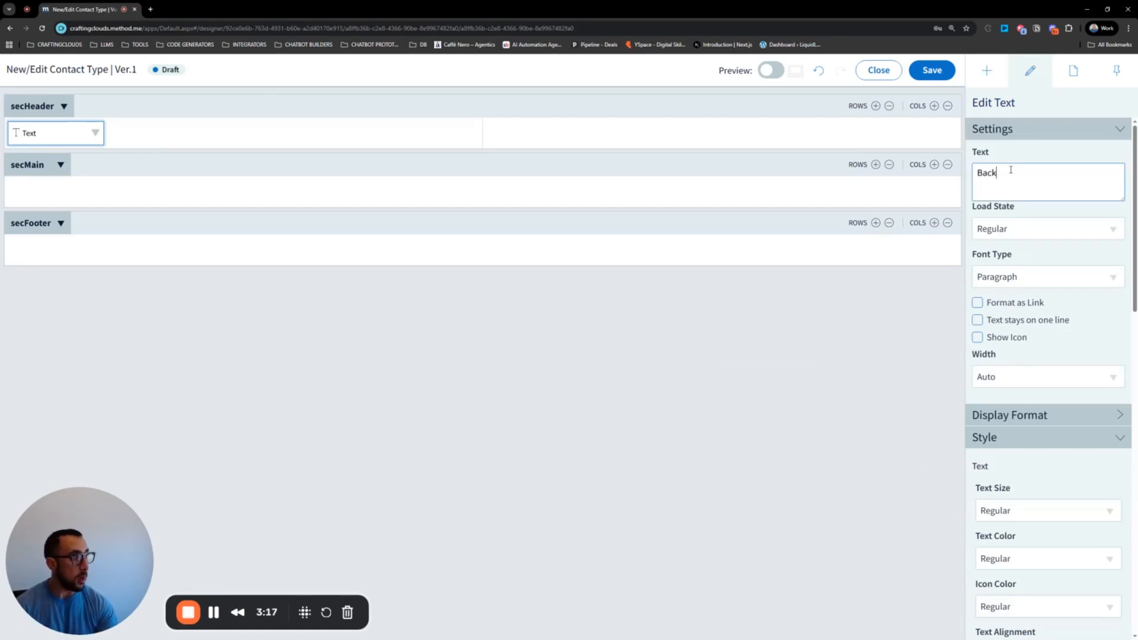
- Show a left Chevron icon on the Back text and set the icon color to Primary
left_click(978, 337)
left_click(1025, 377)
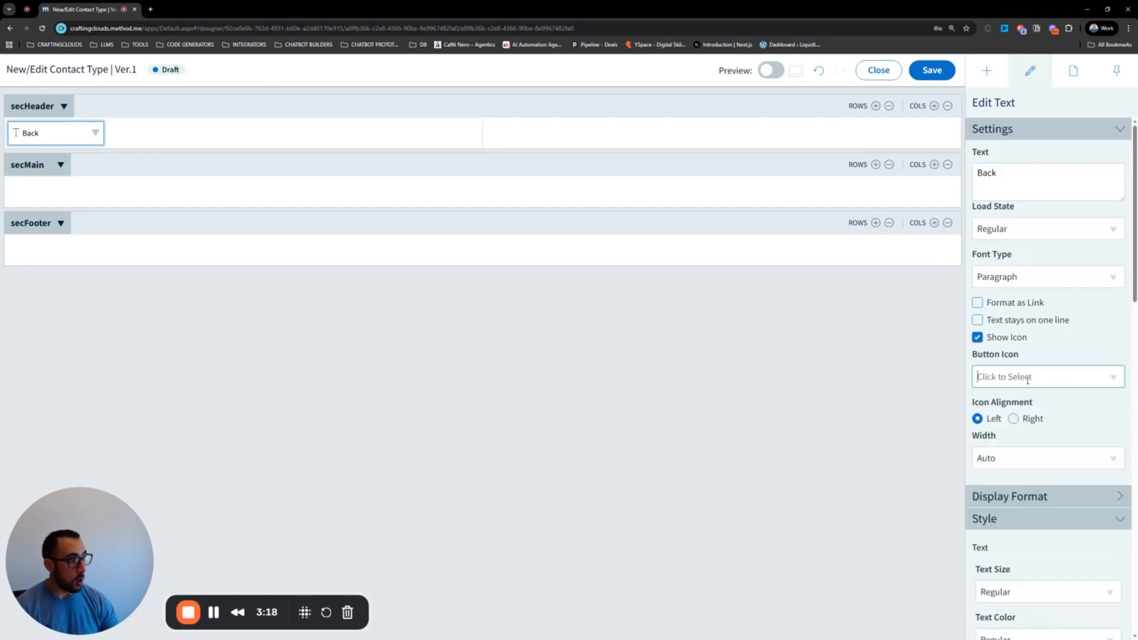
type("chevr")
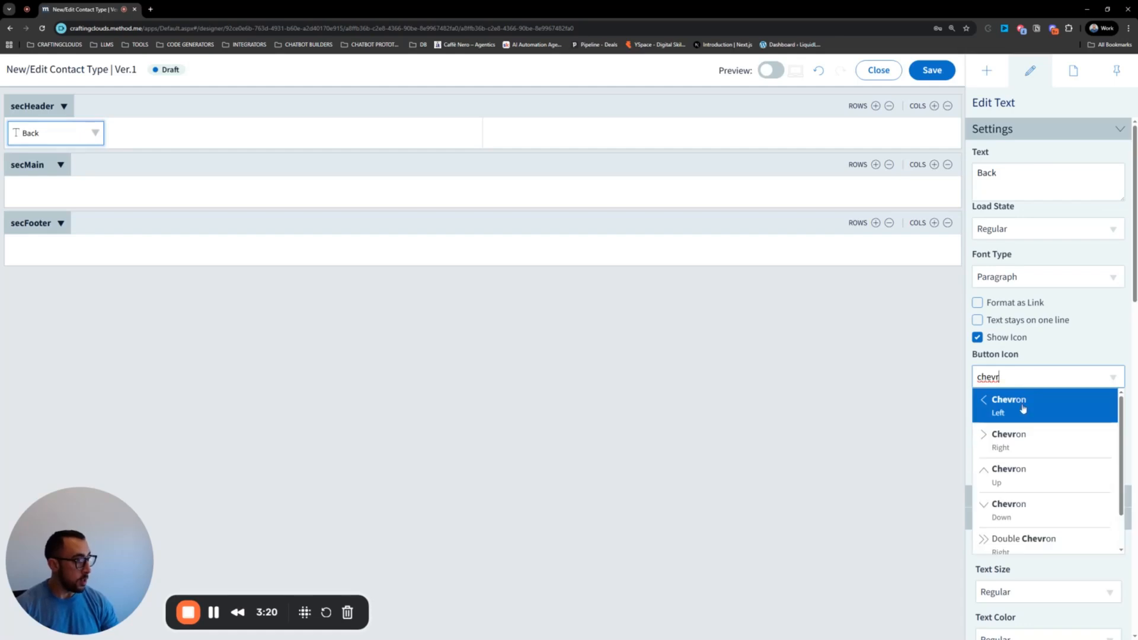
left_click(1020, 406)
scroll(1022, 409, "down", 3)
left_click(1006, 511)
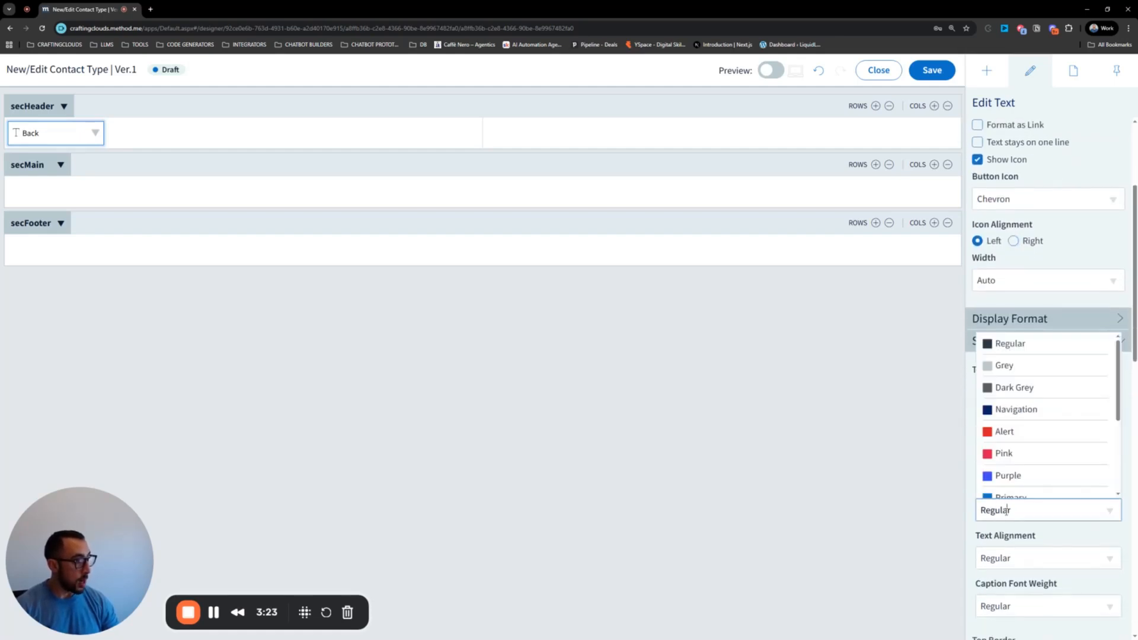
left_click(1008, 493)
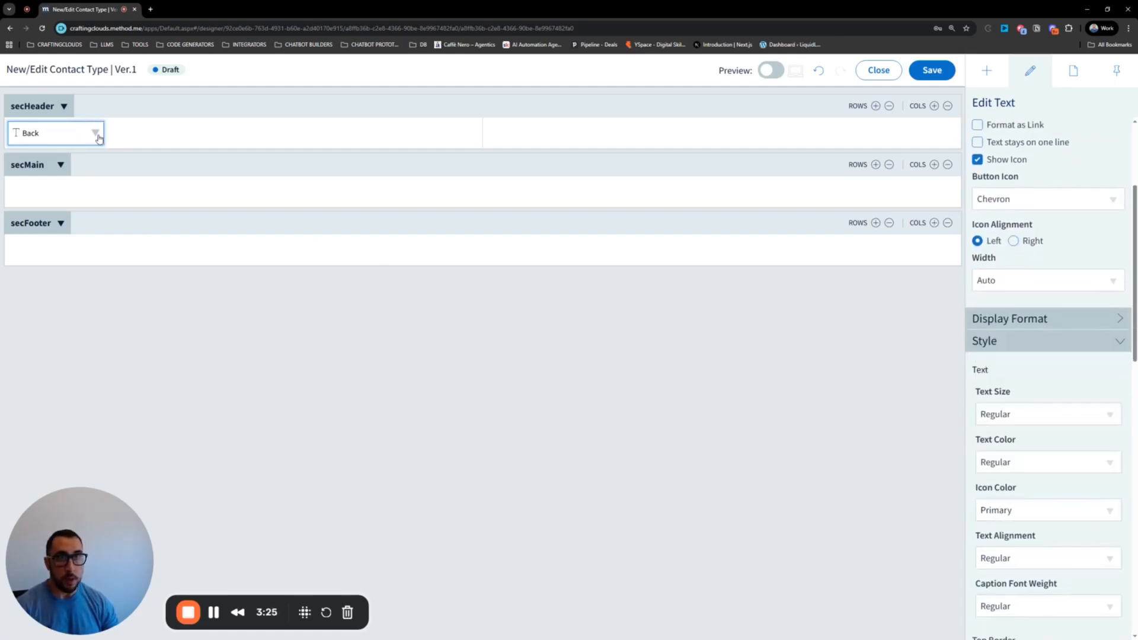
- Add a Go To Screen action to the Back text's click event that navigates to Back (Browser History)
left_click(95, 133)
left_click(62, 157)
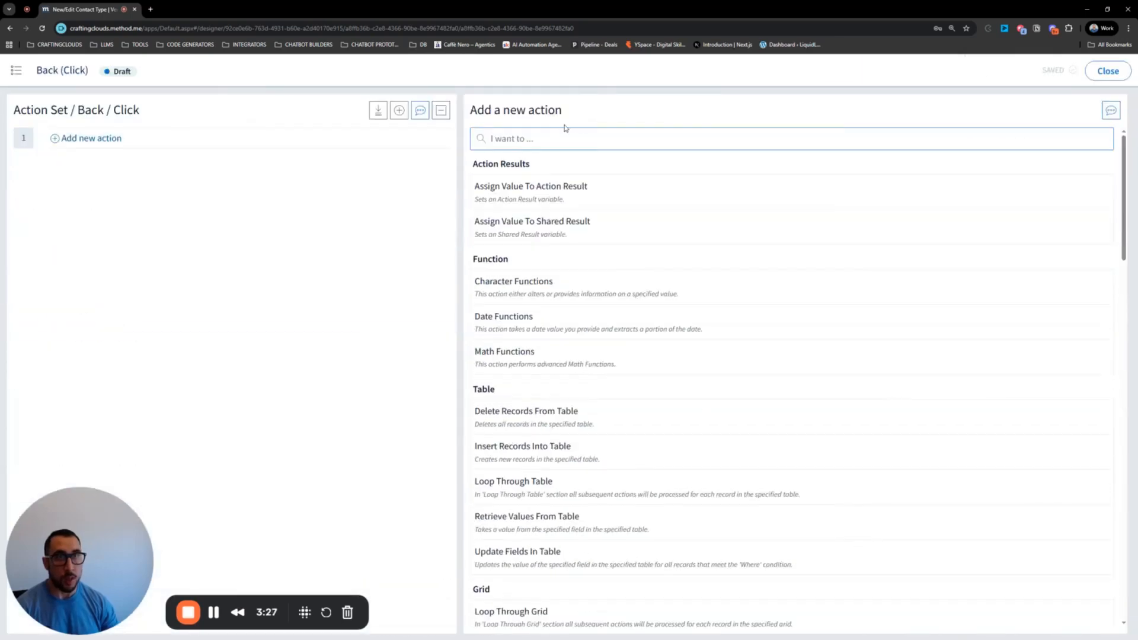
type("go to")
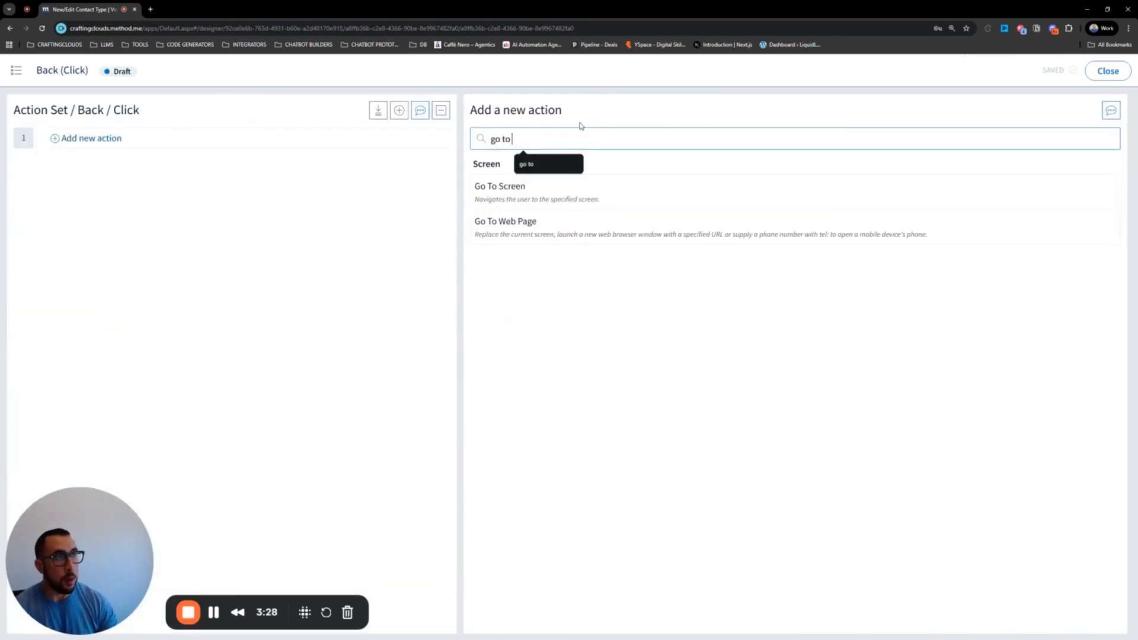
left_click(512, 195)
left_click(723, 142)
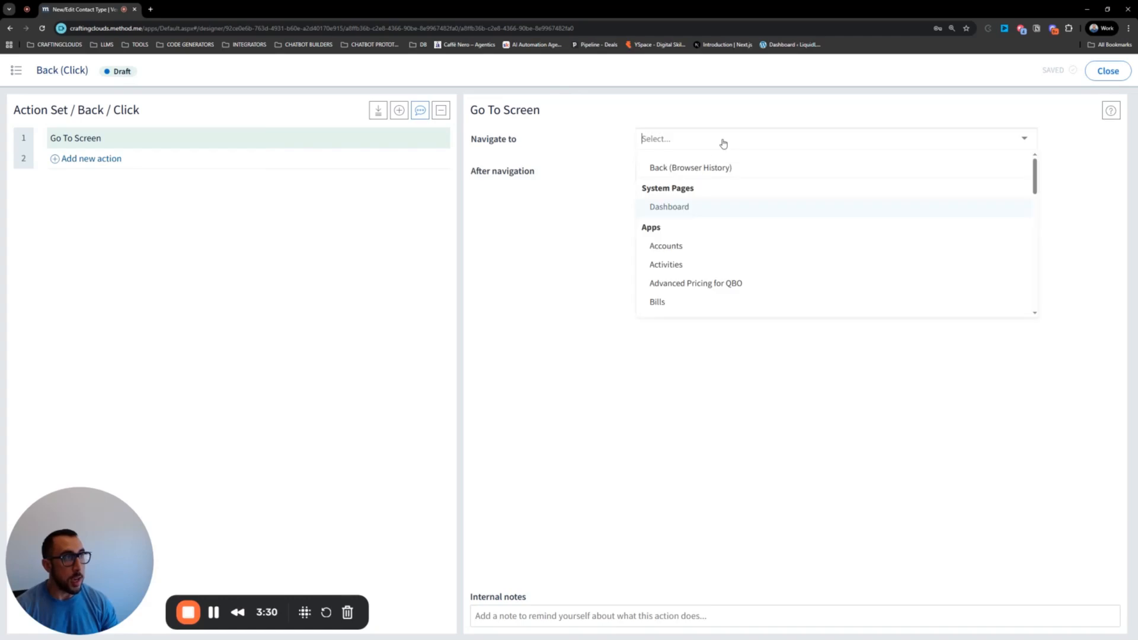
left_click(711, 166)
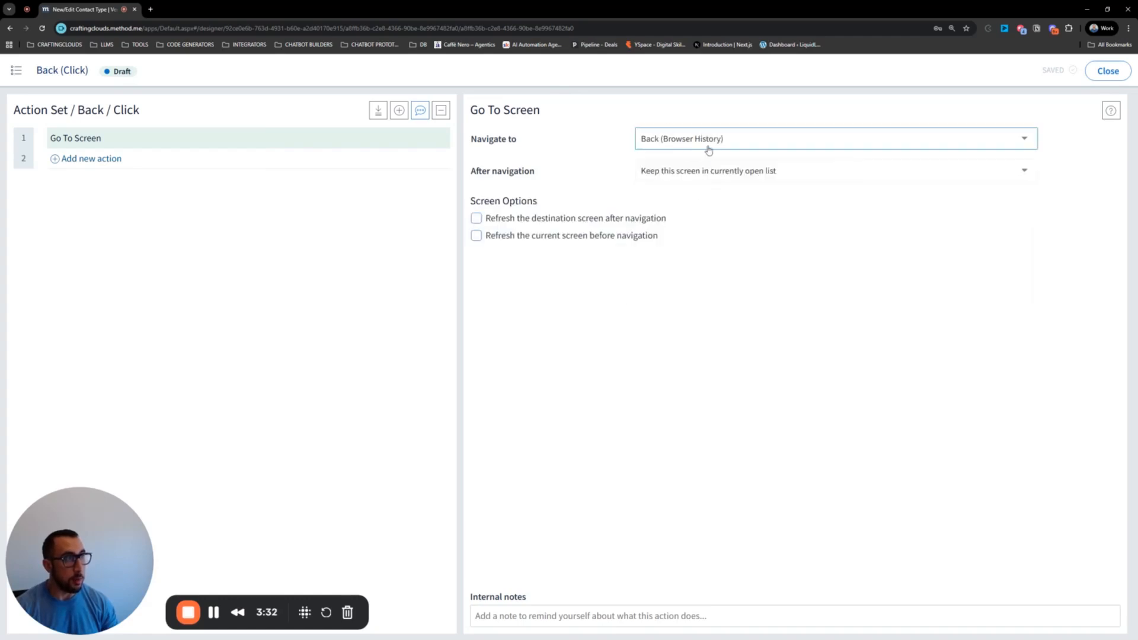
- Give the Go To Screen action the internal note "go Back" and return to the screen designer
left_click(589, 617)
type("go")
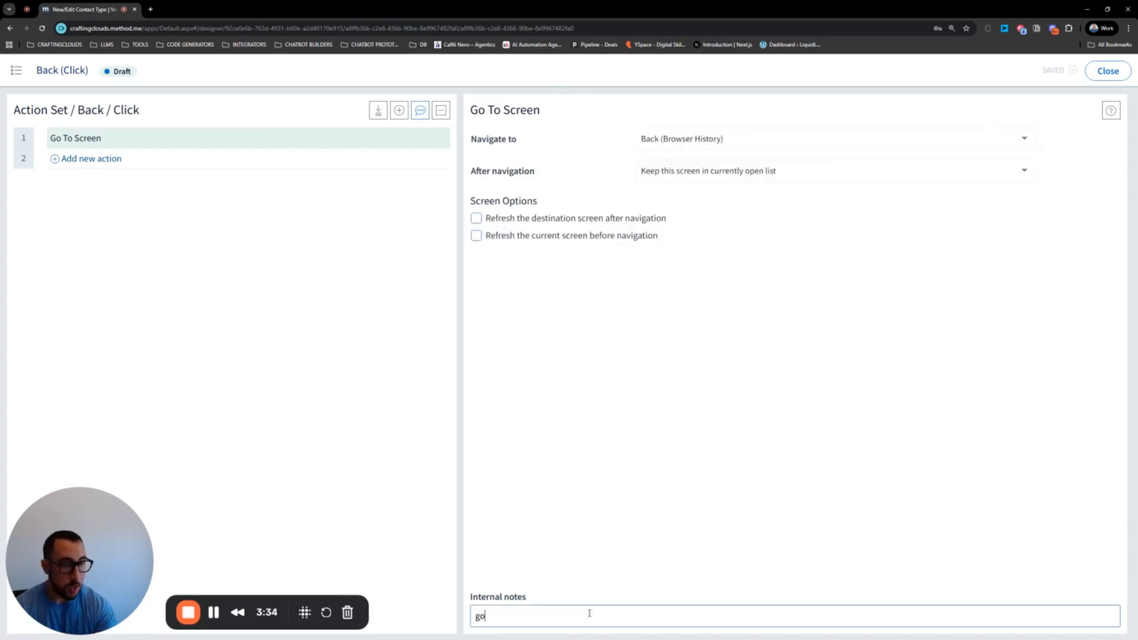
type(" Back")
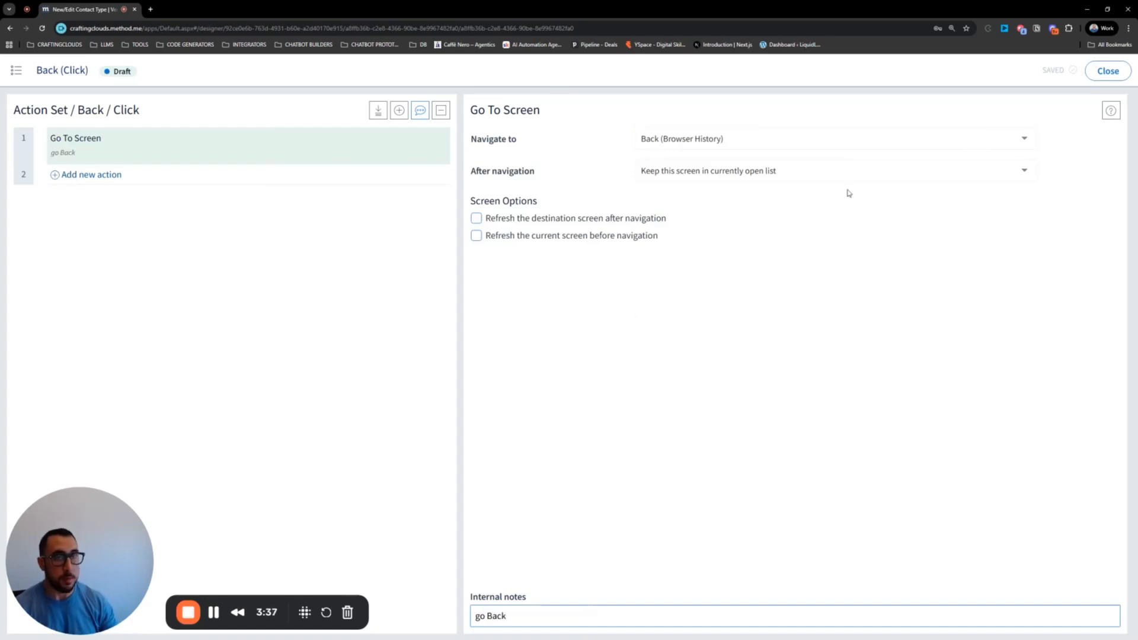
left_click(1101, 72)
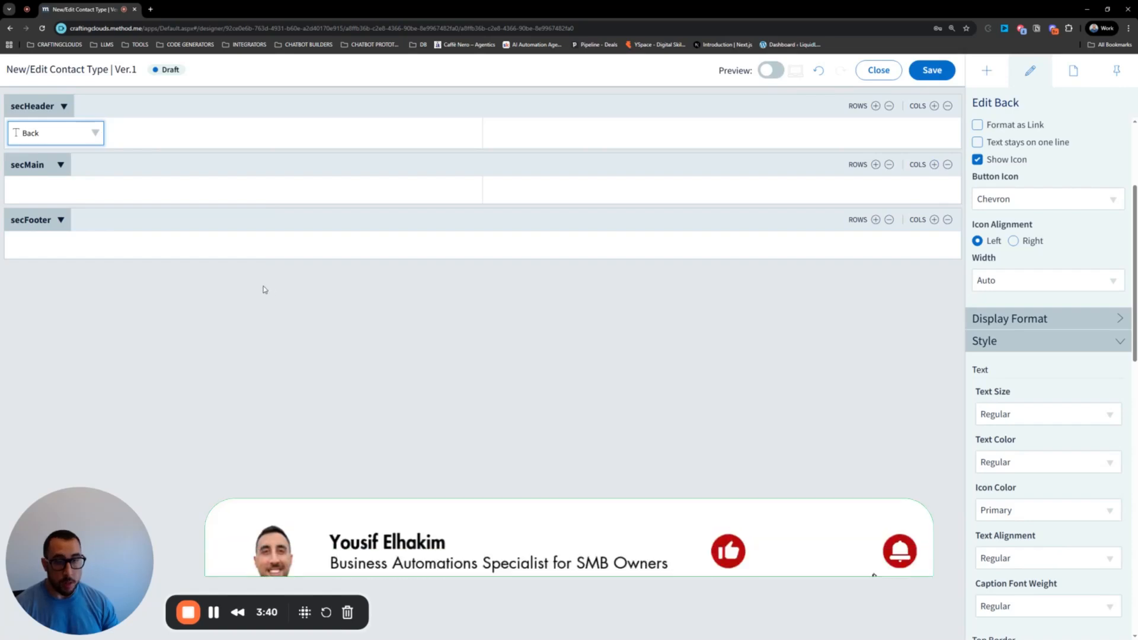
- Set the column width of secMain's first cell to 30% and save the screen
left_click(190, 195)
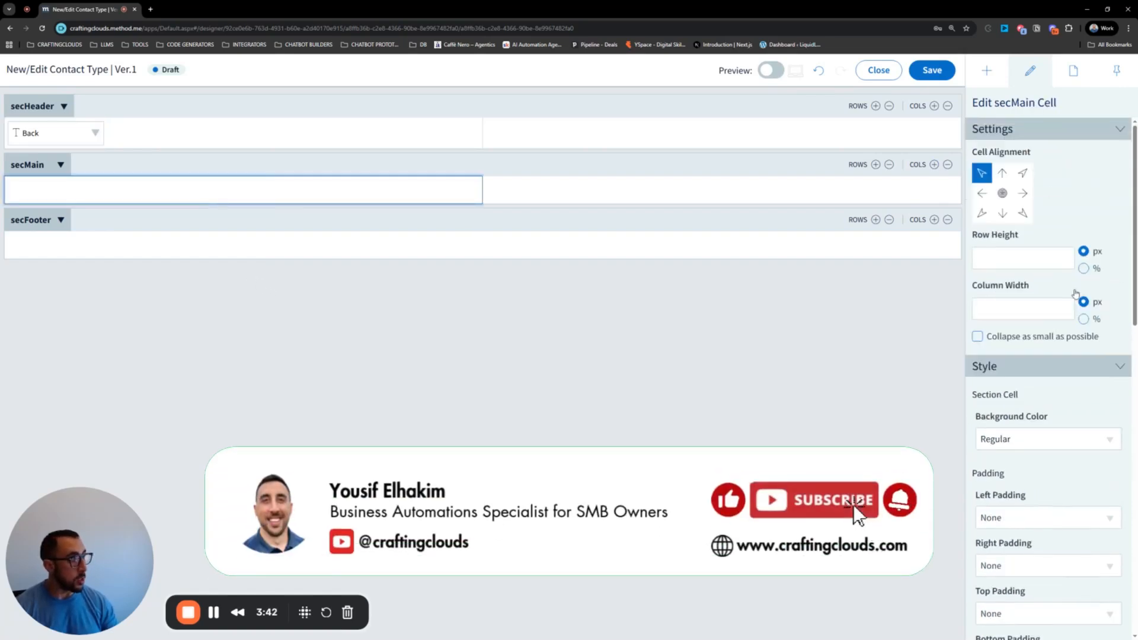
scroll(1040, 308, "up", 3)
left_click(1083, 319)
left_click(1042, 309)
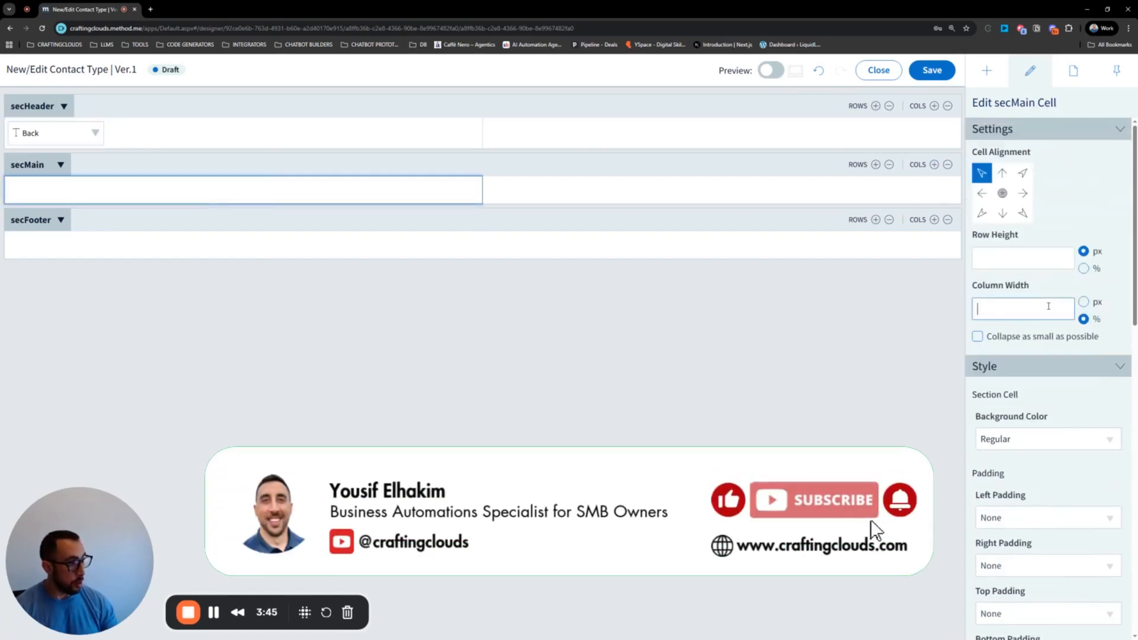
type("30")
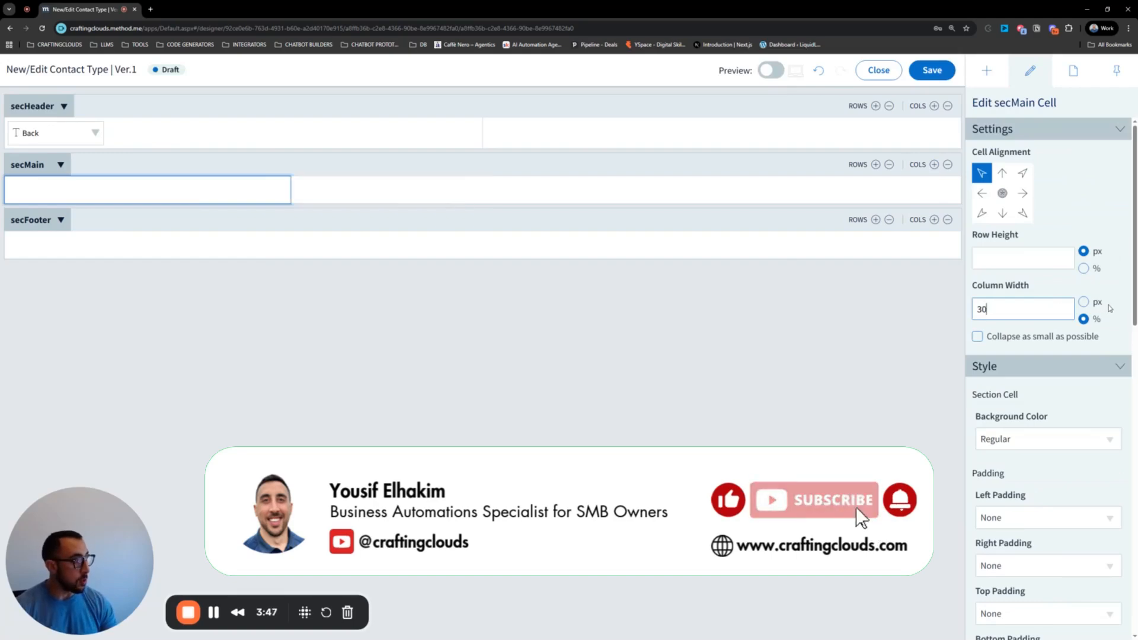
left_click(932, 71)
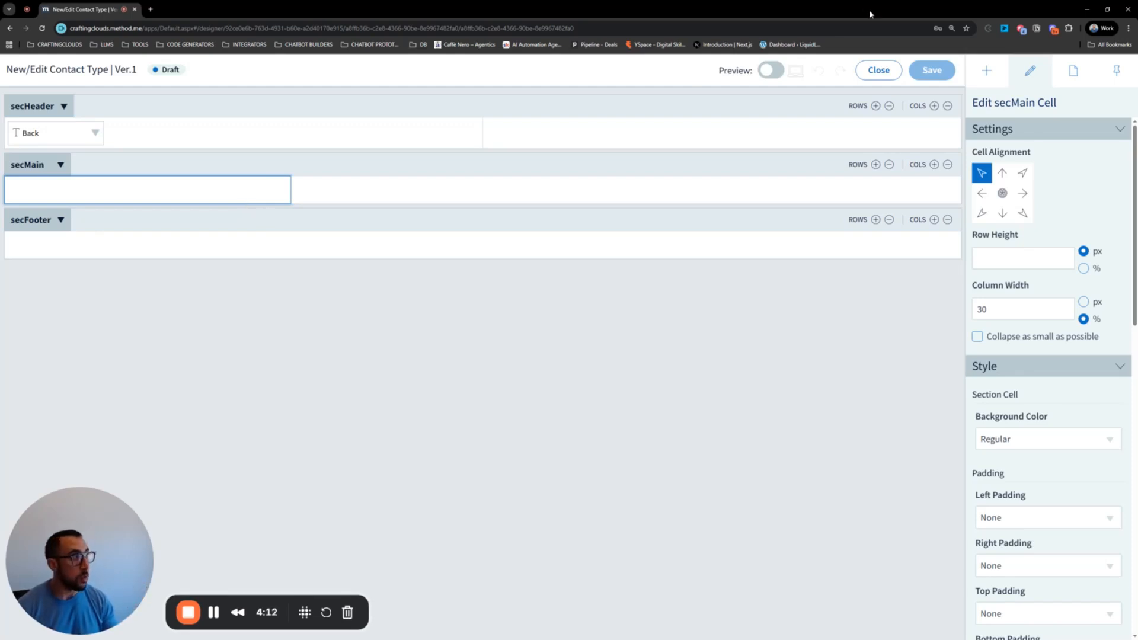
- Insert an Editable Grid into secMain's first cell and set its caption to ContactTypes
left_click(981, 83)
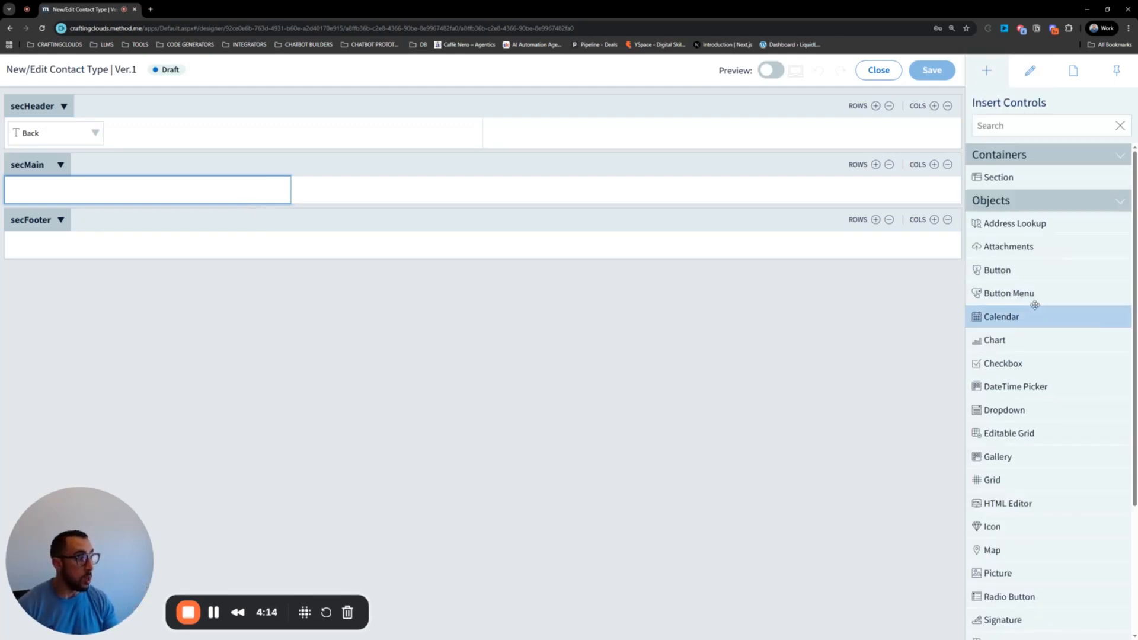
scroll(1032, 299, "down", 2)
left_click_drag(1026, 344, 150, 191)
left_click(58, 192)
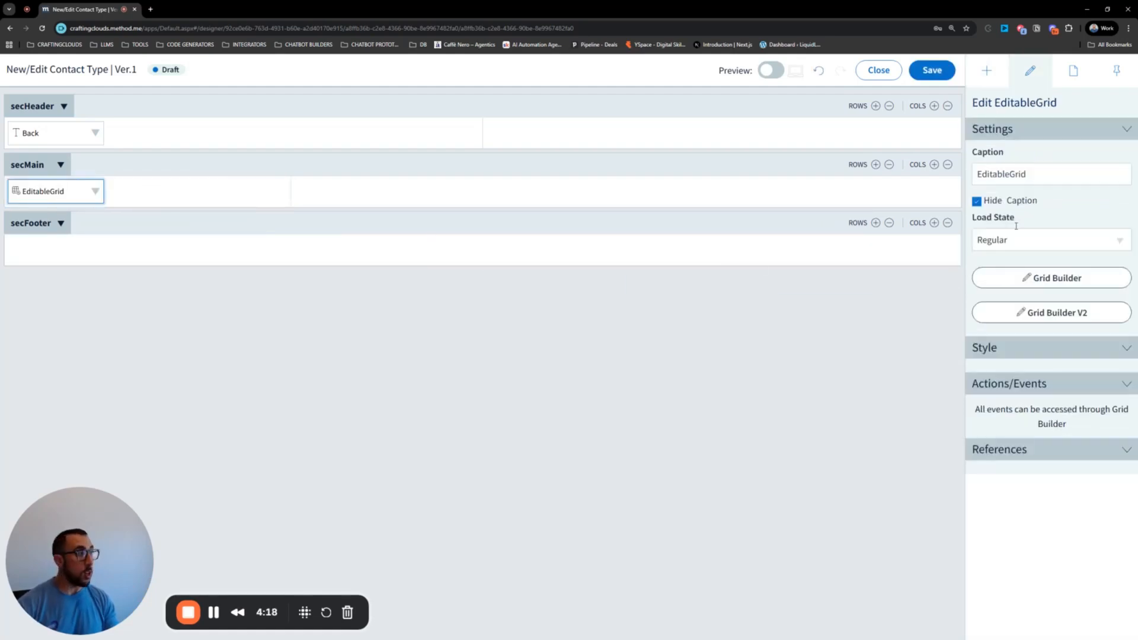
double_click(1036, 178)
type("Contact")
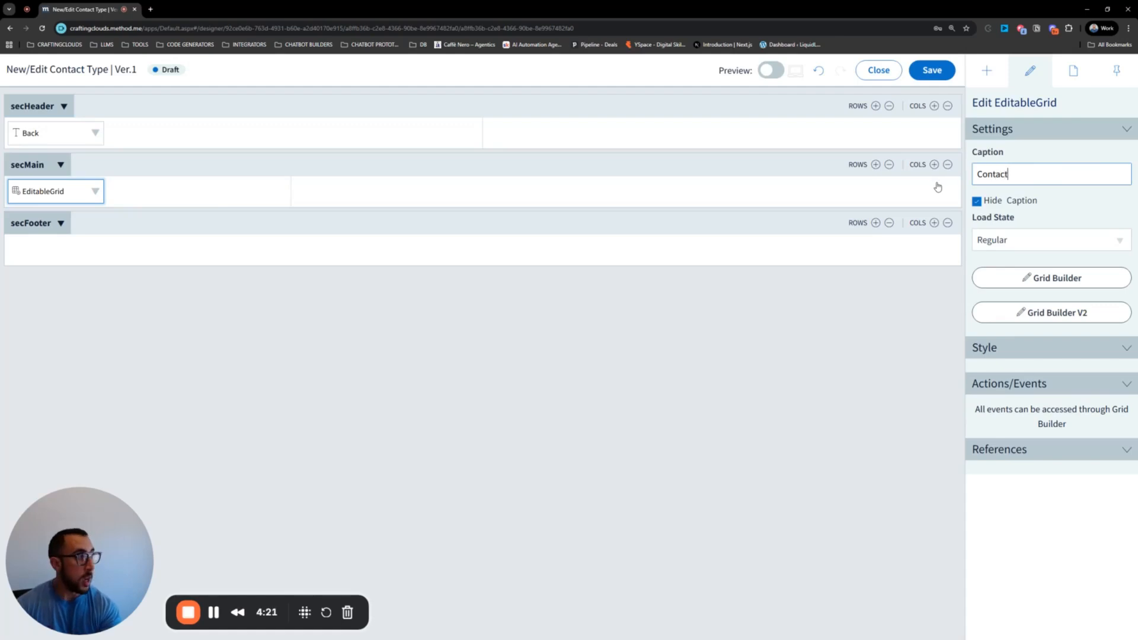
type("Types")
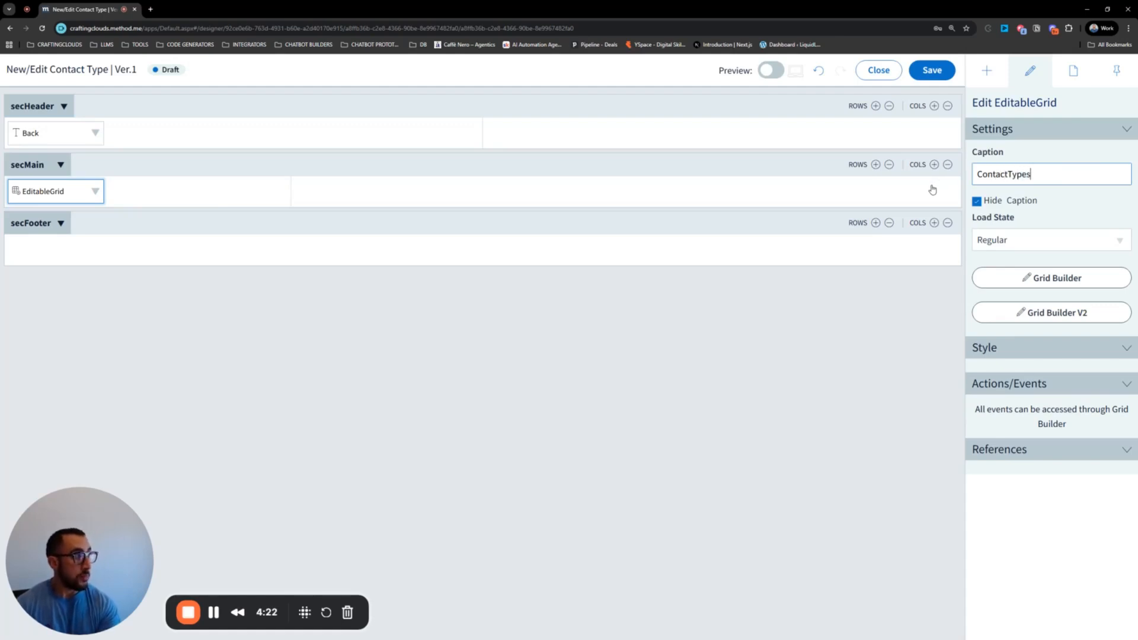
- Check the screen's base table and open the ContactTypes grid in Grid Builder
left_click(1072, 79)
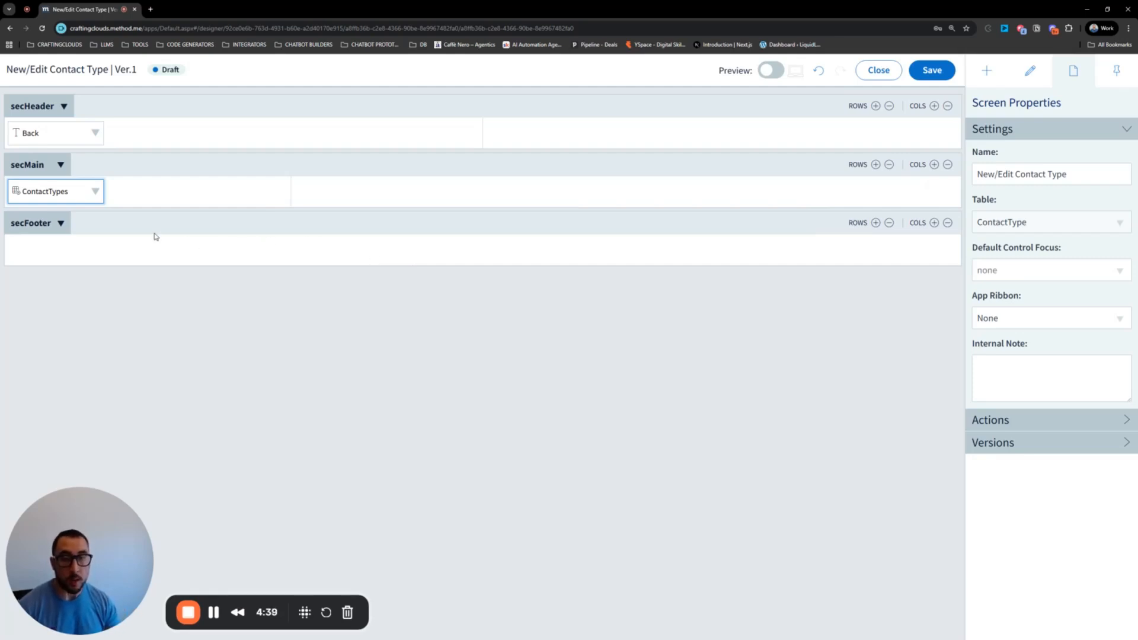
left_click(68, 192)
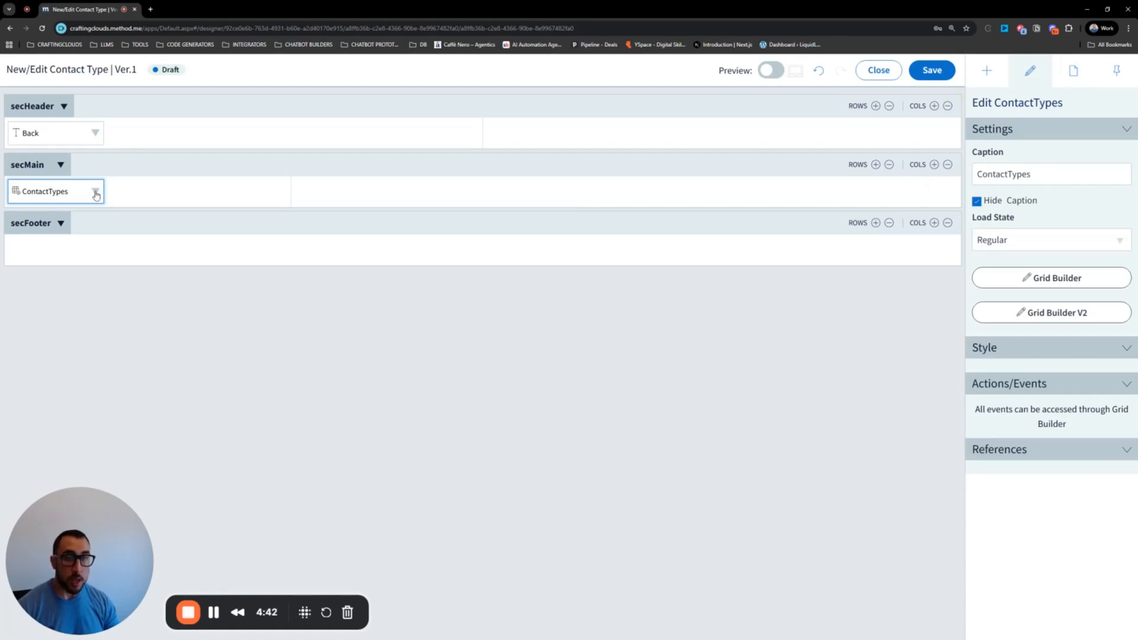
left_click(96, 193)
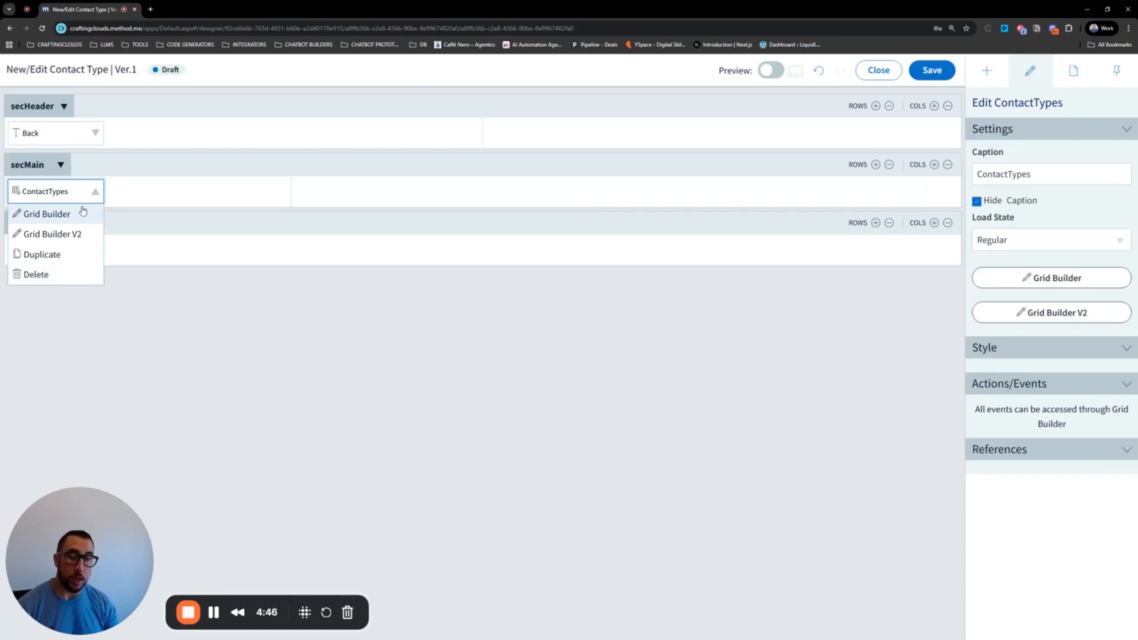
left_click(47, 214)
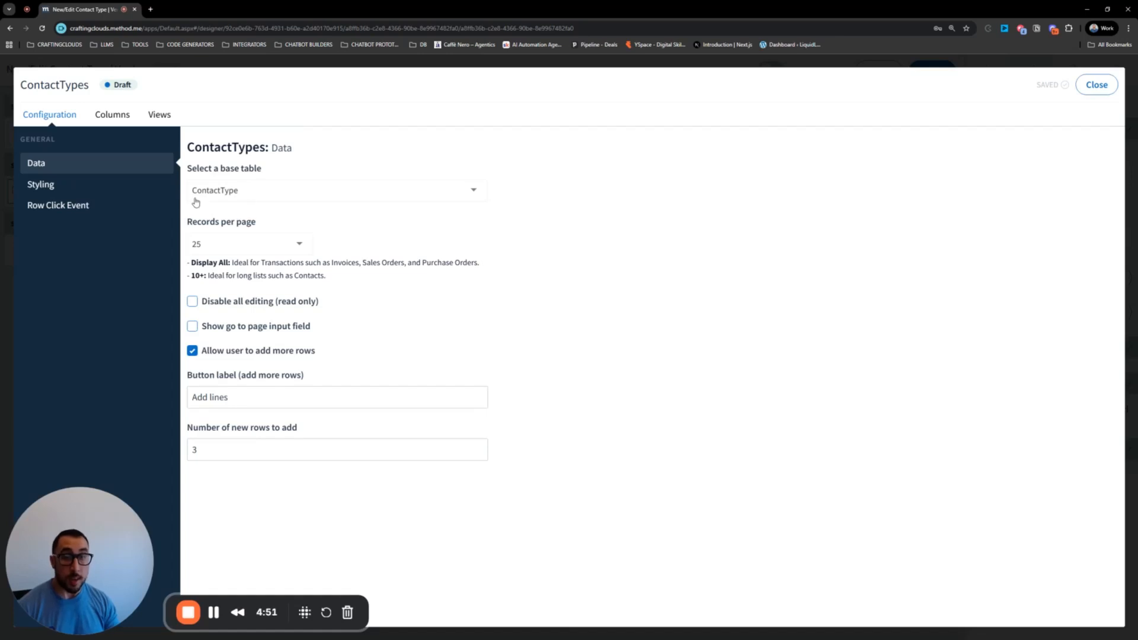
- Change the label of the grid's add-rows button to Add Contact Type
double_click(218, 397)
type("Cont")
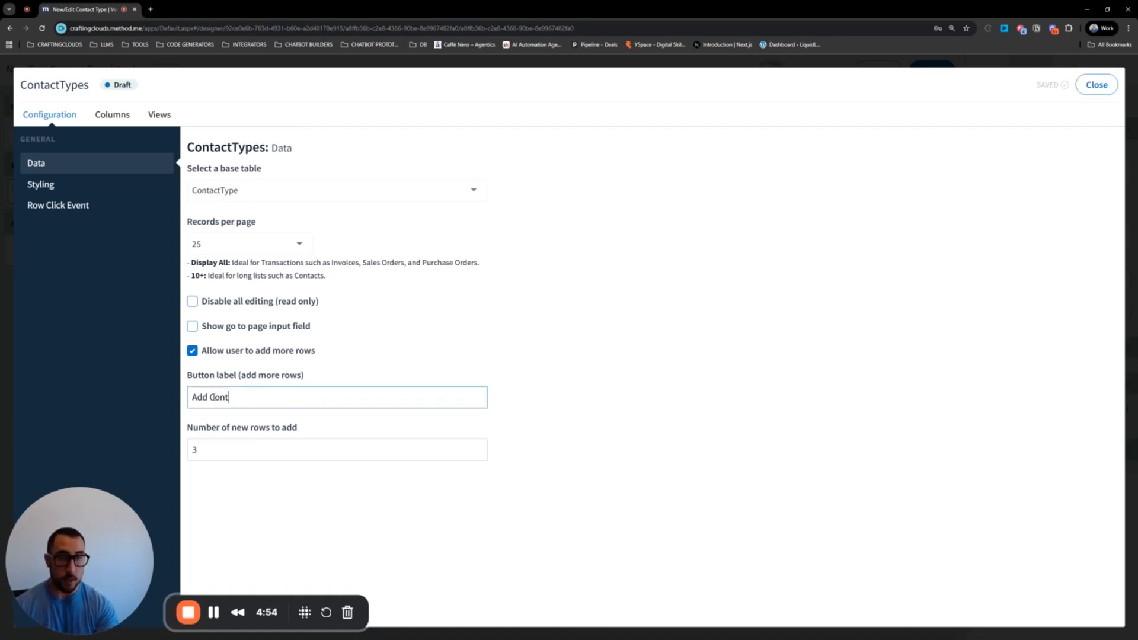
type("act Type")
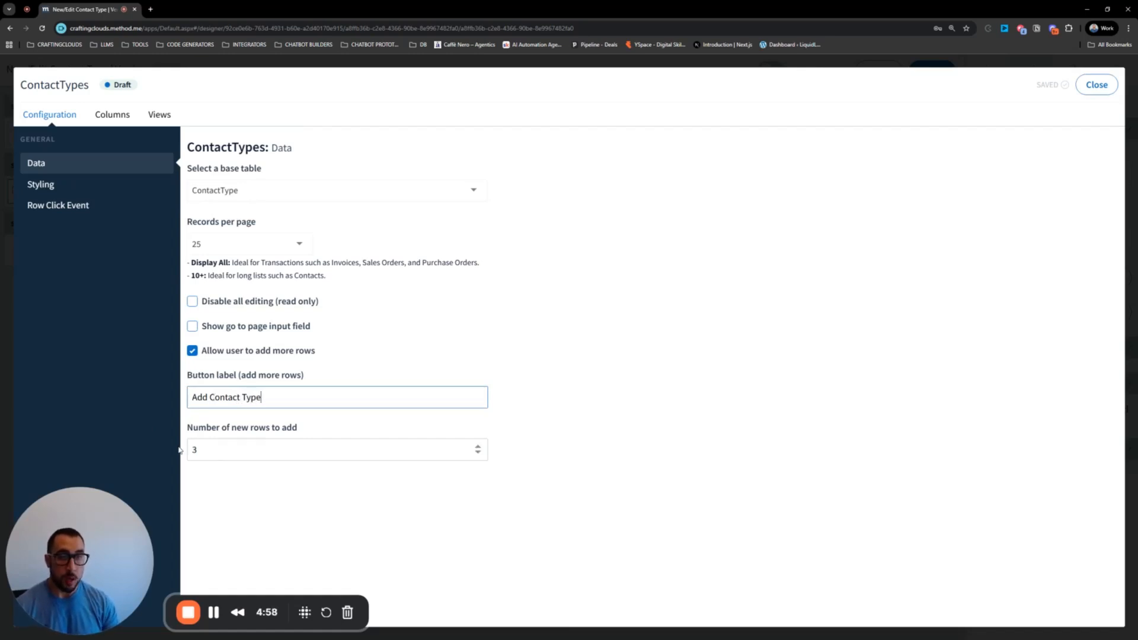
- Set the number of new rows to add in the ContactTypes grid to 1
left_click_drag(201, 451, 175, 451)
type("1")
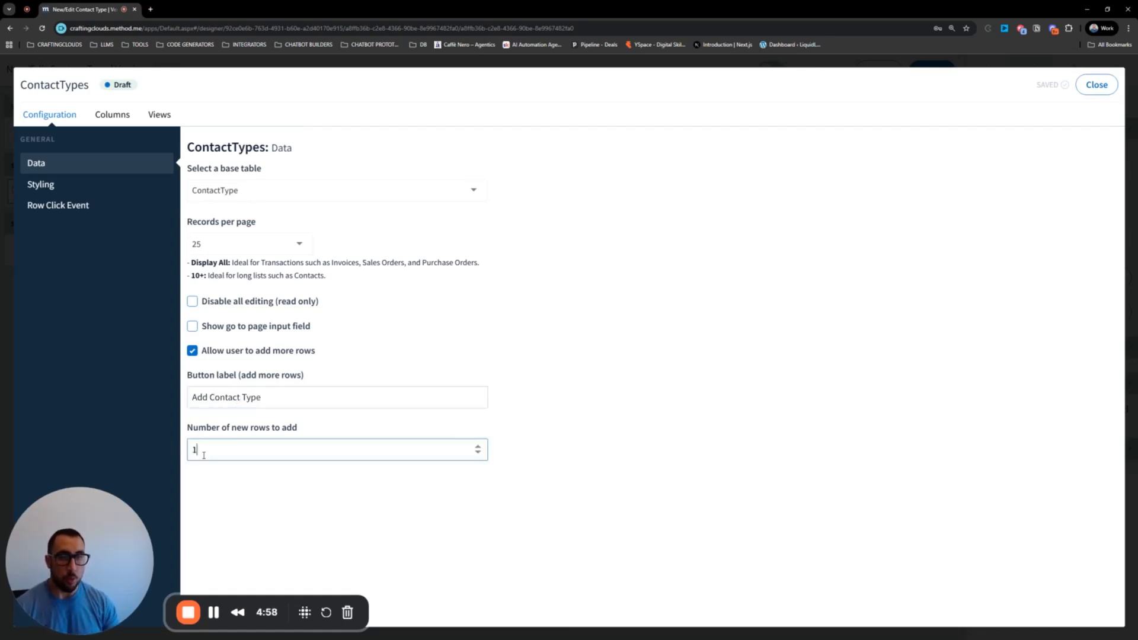
left_click(234, 482)
- Turn off sorting and hide the view selector in the ContactTypes grid's styling, and close the grid builder
left_click(95, 185)
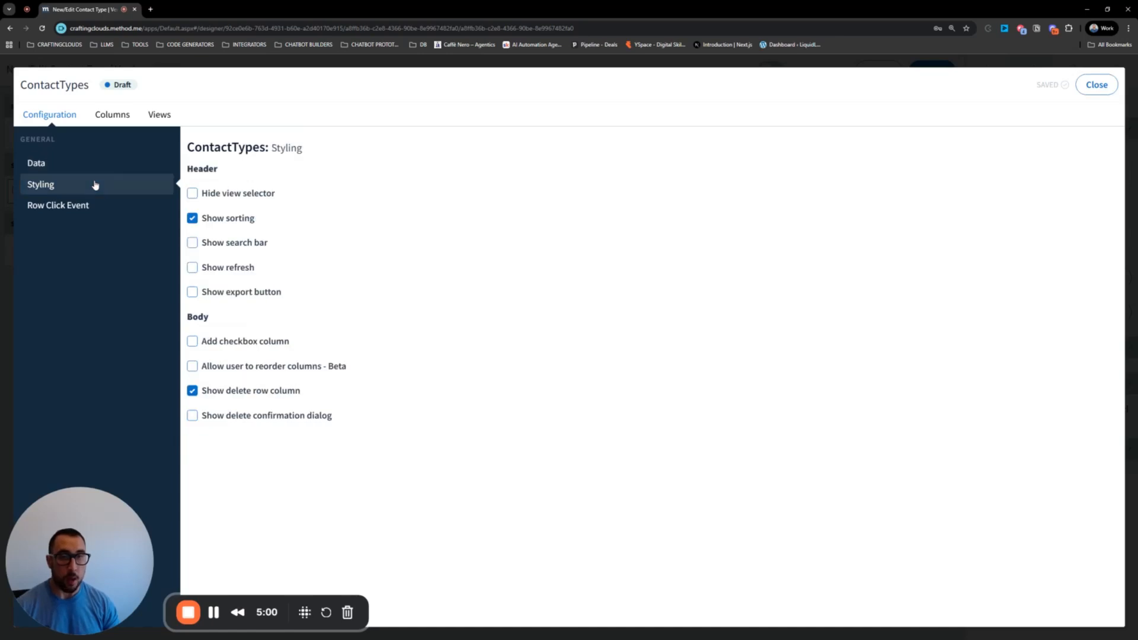
left_click(192, 220)
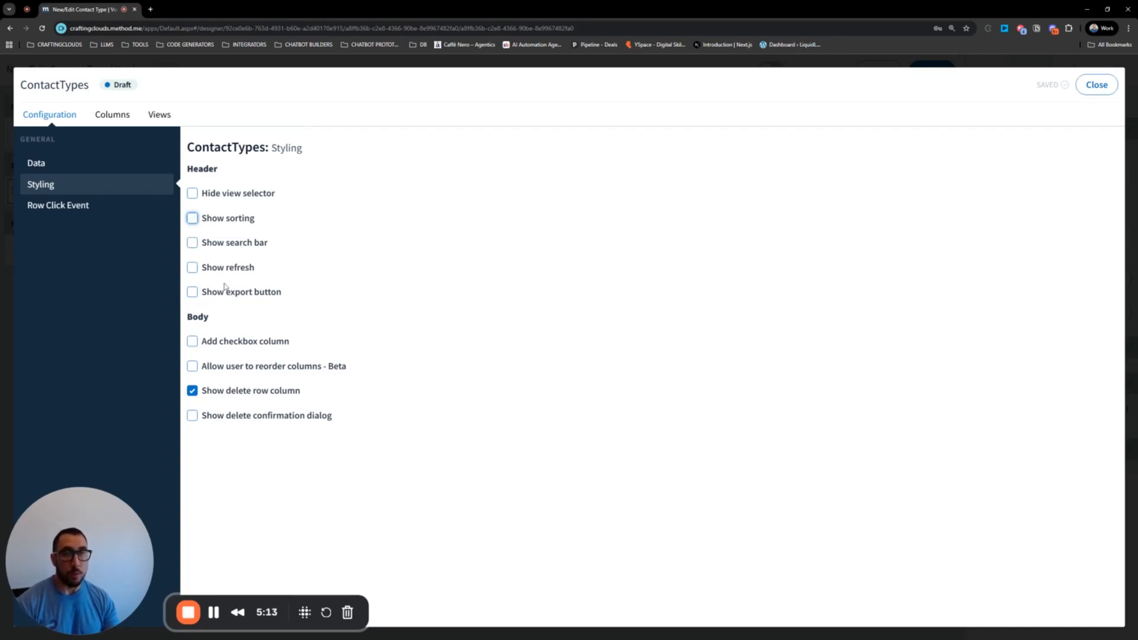
left_click(192, 195)
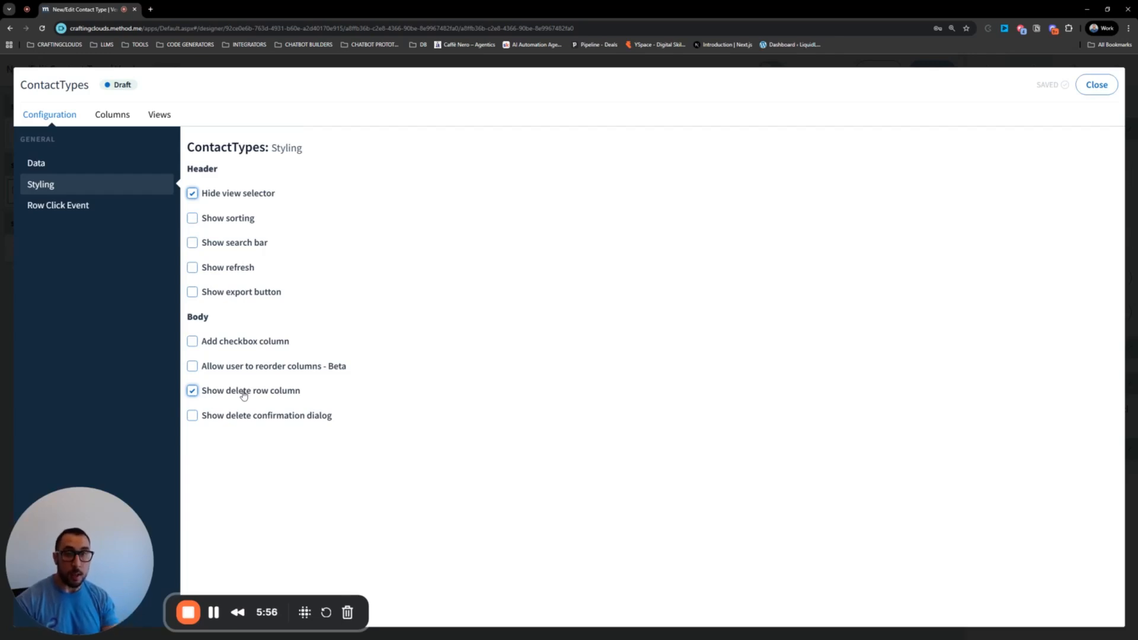
left_click(1102, 89)
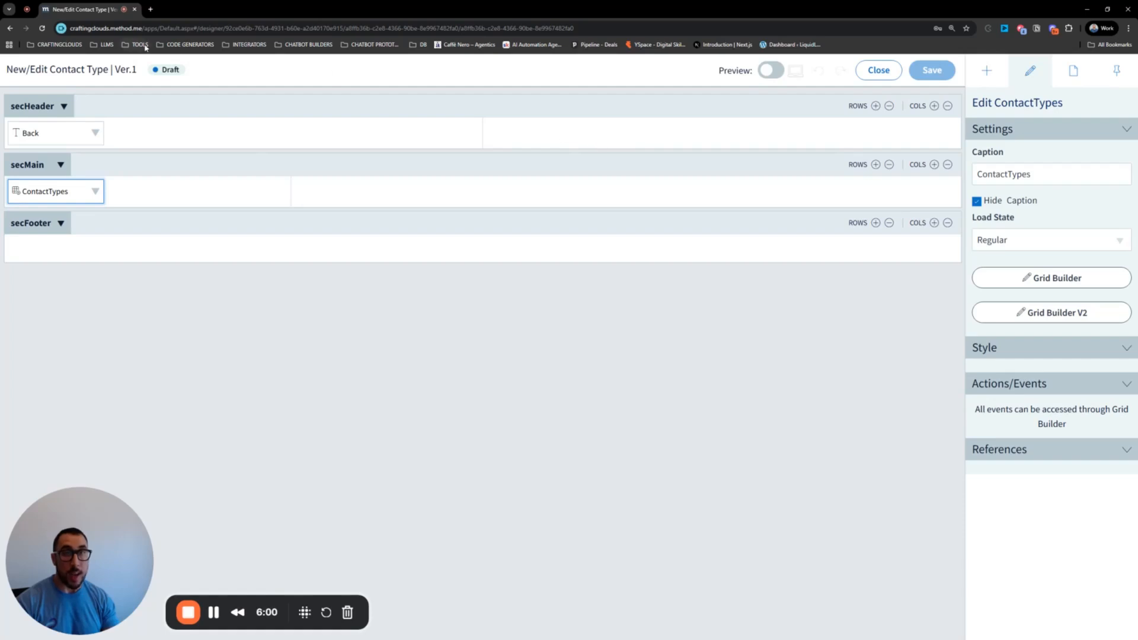
- In a duplicate browser tab, leave the designer and open the ContactType table in the account's Tables & Fields settings
right_click(88, 14)
left_click(166, 92)
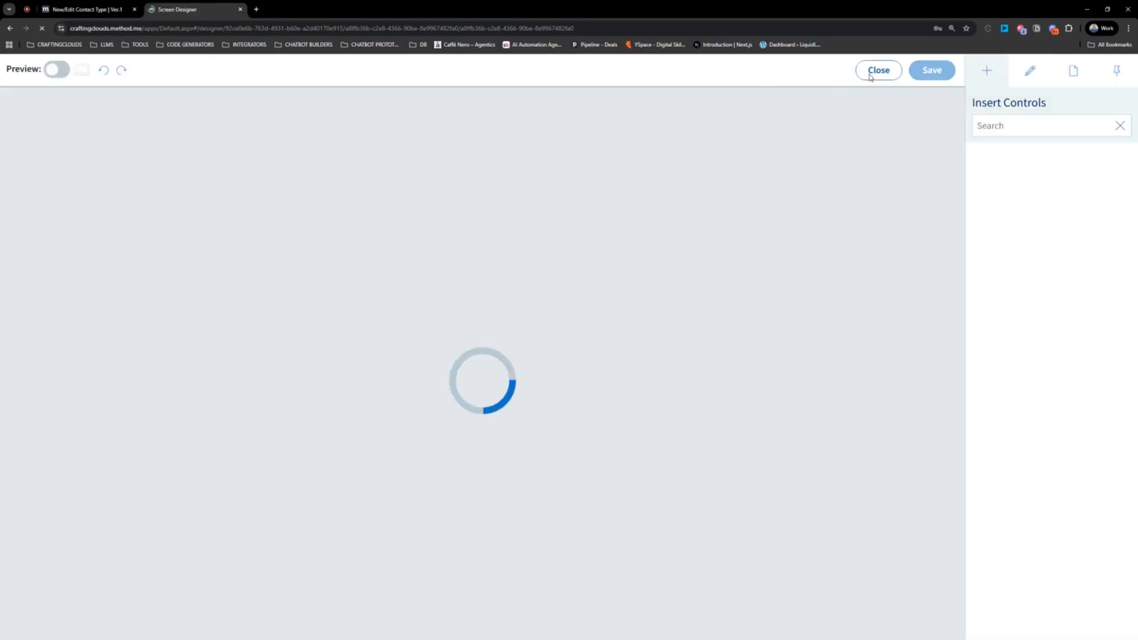
left_click(877, 70)
left_click(1108, 76)
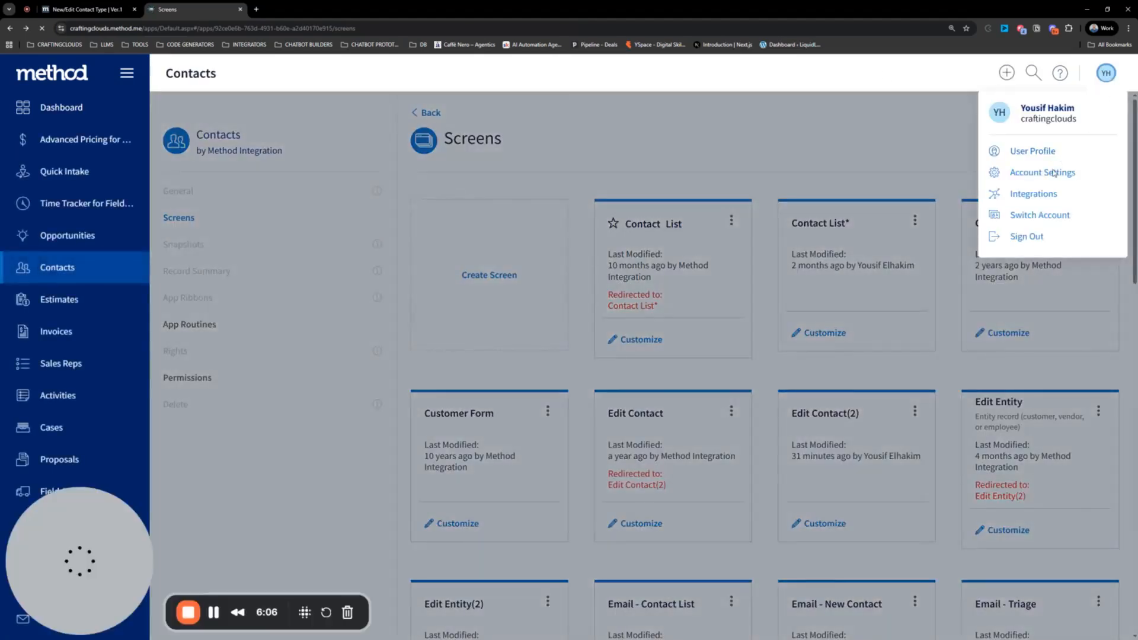
left_click(1039, 170)
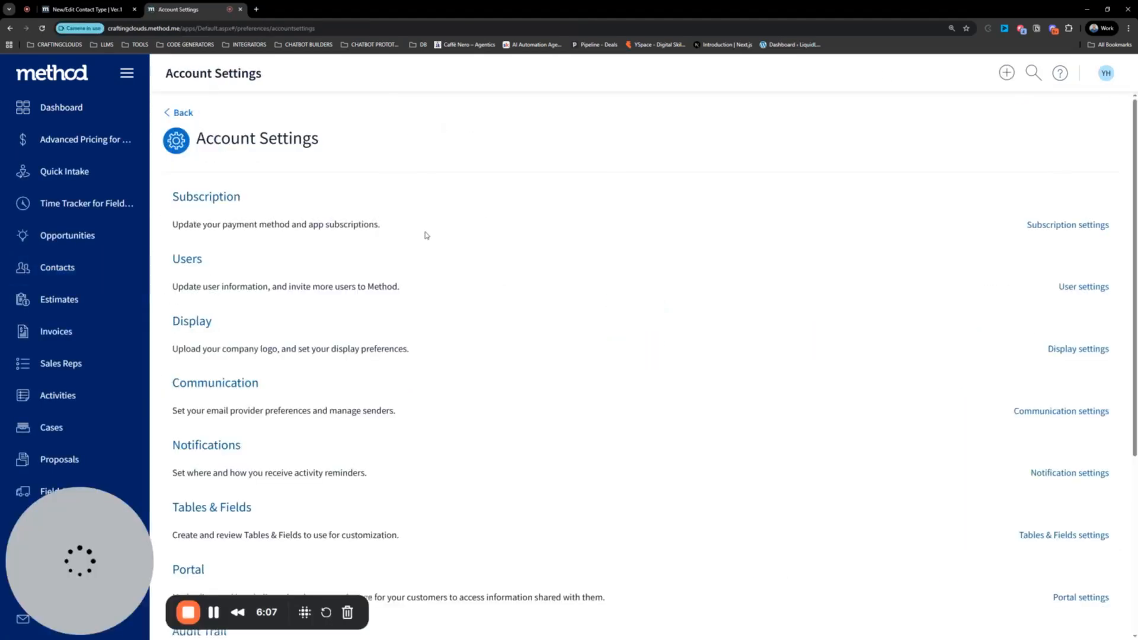
left_click(217, 506)
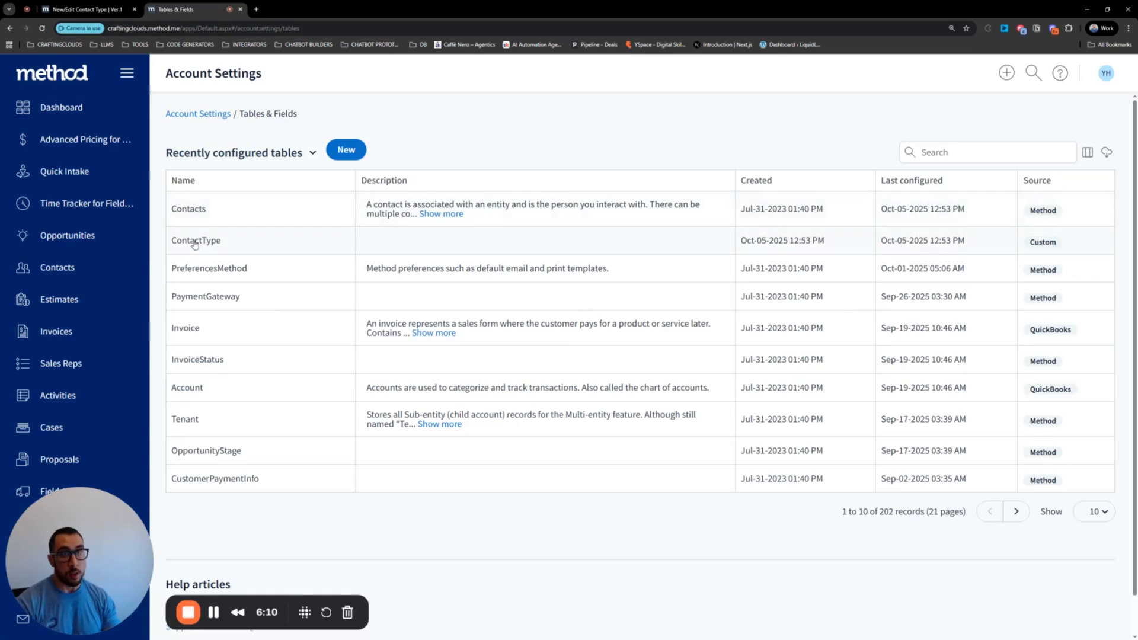
left_click(217, 246)
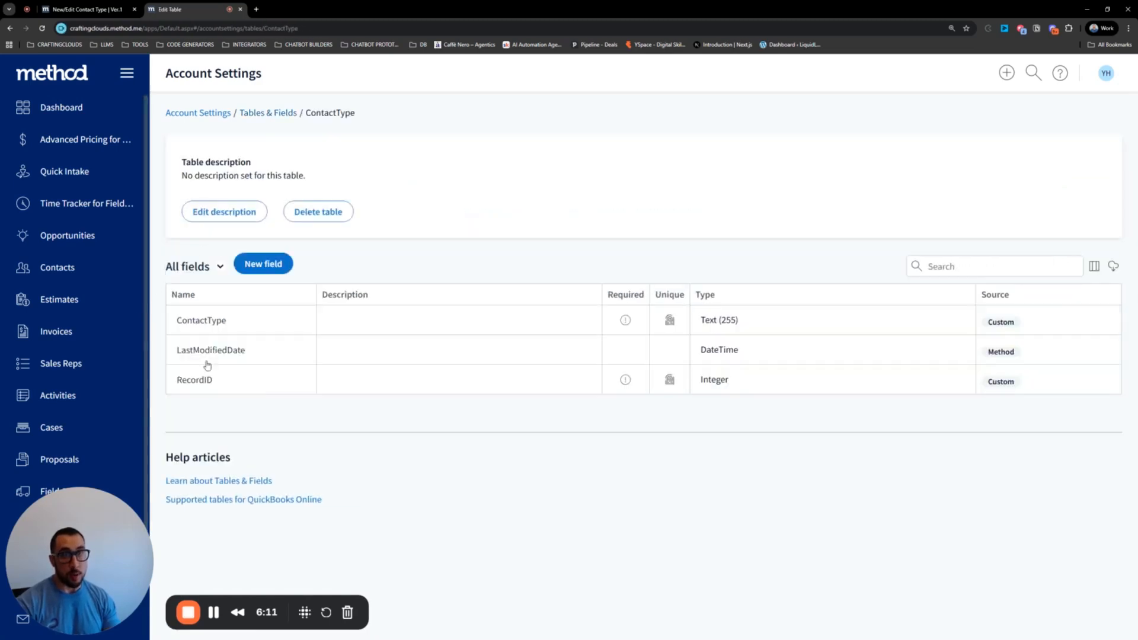
- Add a YesNo field named IsActive to the ContactType table and save it
left_click(264, 264)
left_click(678, 277)
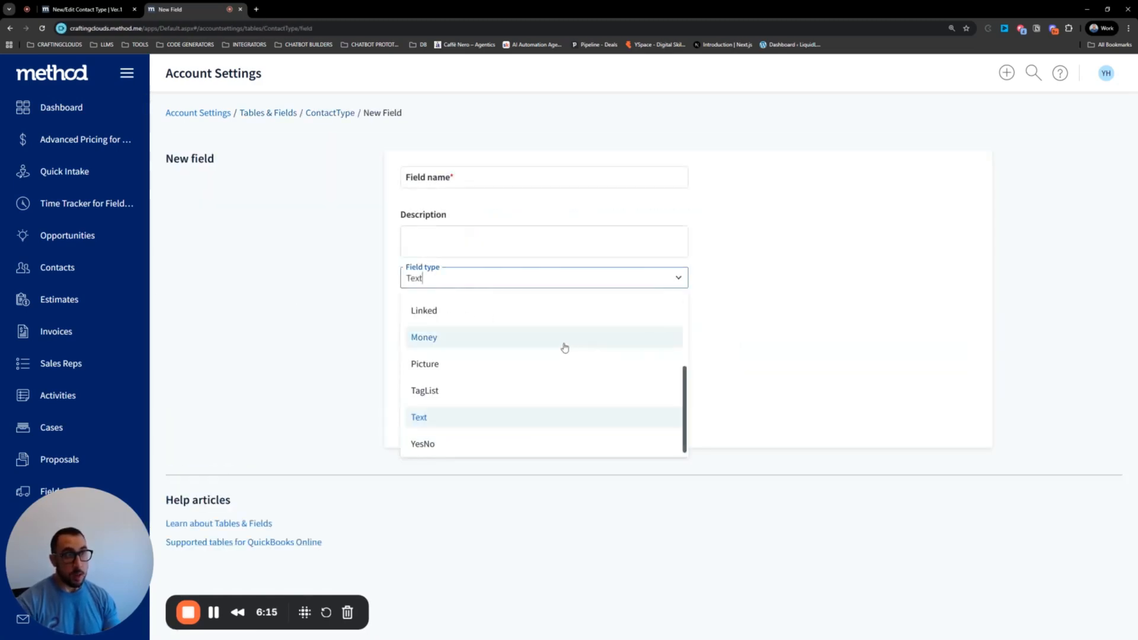
left_click(473, 445)
left_click(472, 183)
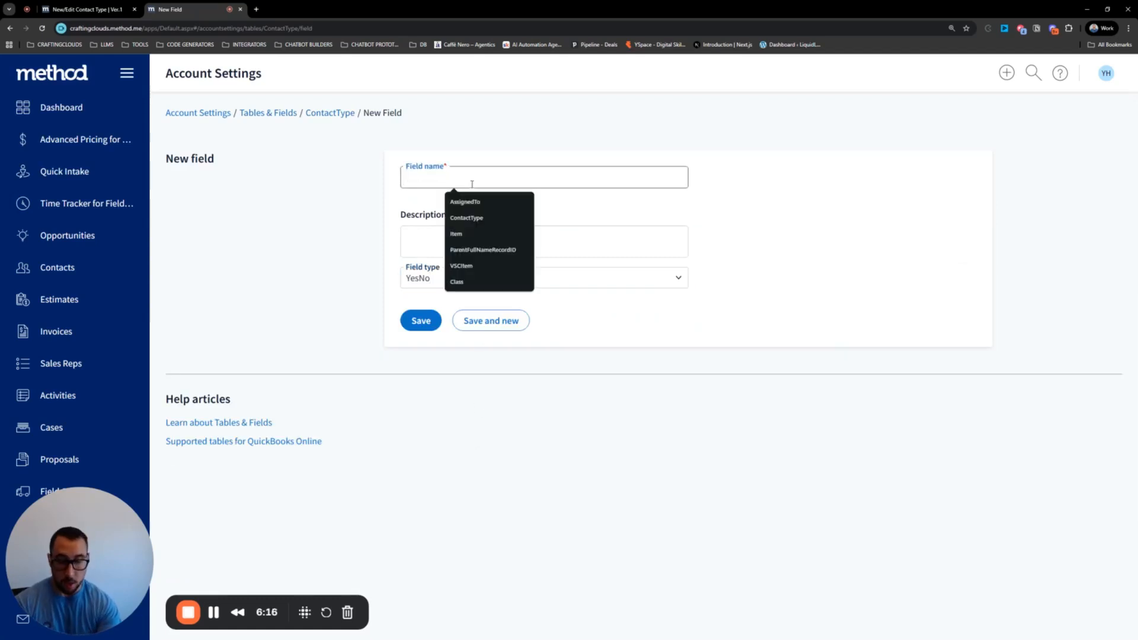
type("IsActive")
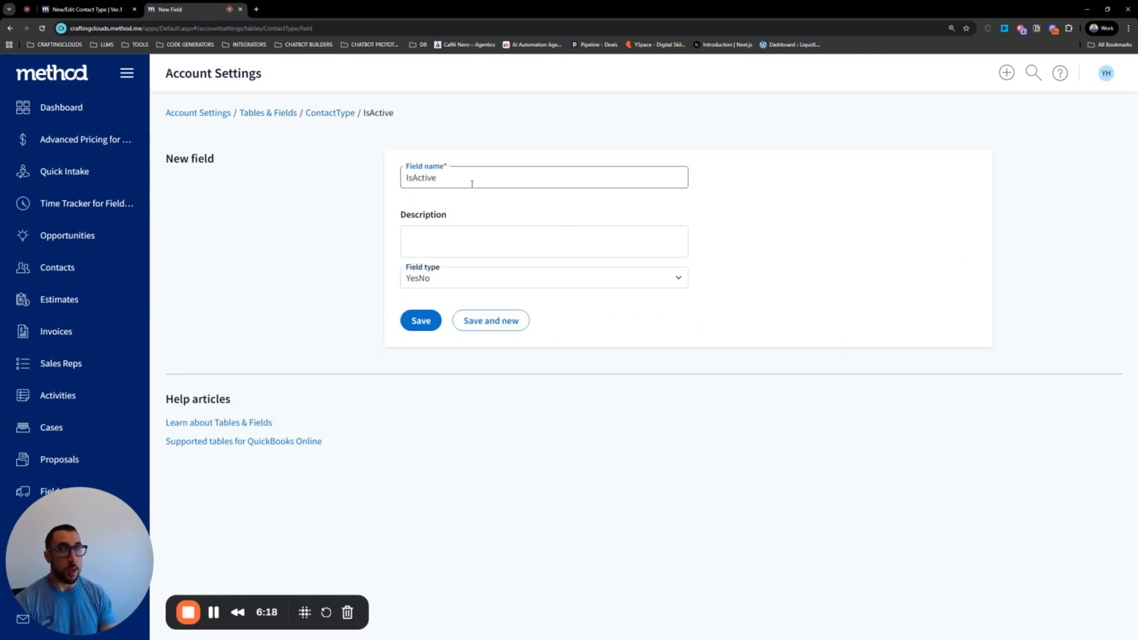
left_click(422, 322)
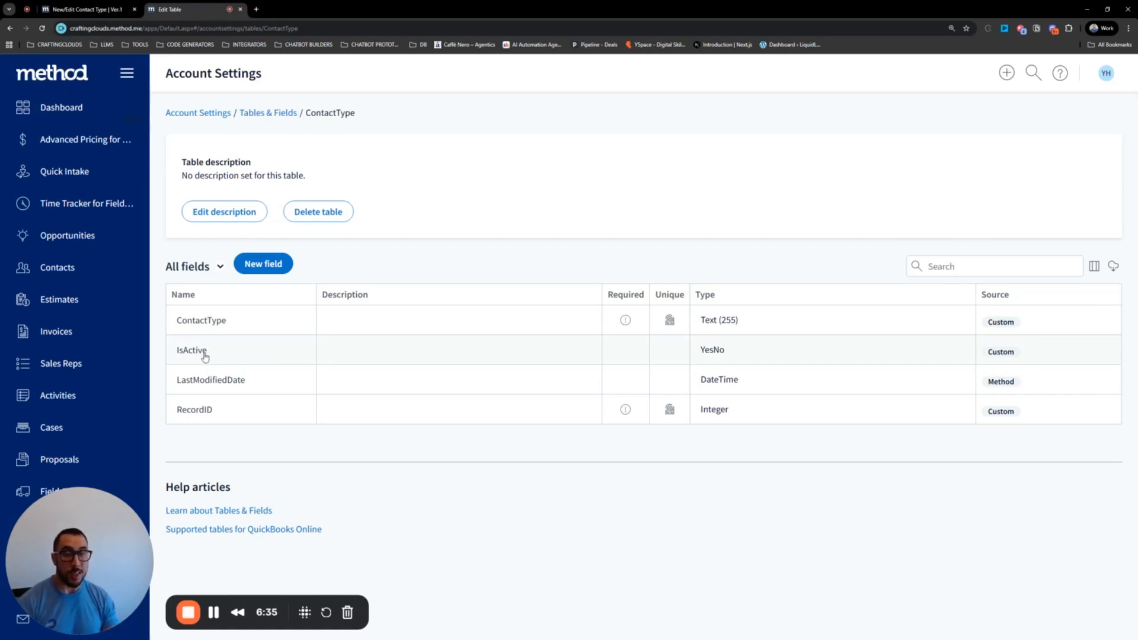
- Return to the New/Edit Contact Type designer, reload it and reopen the ContactTypes grid for editing
left_click(84, 9)
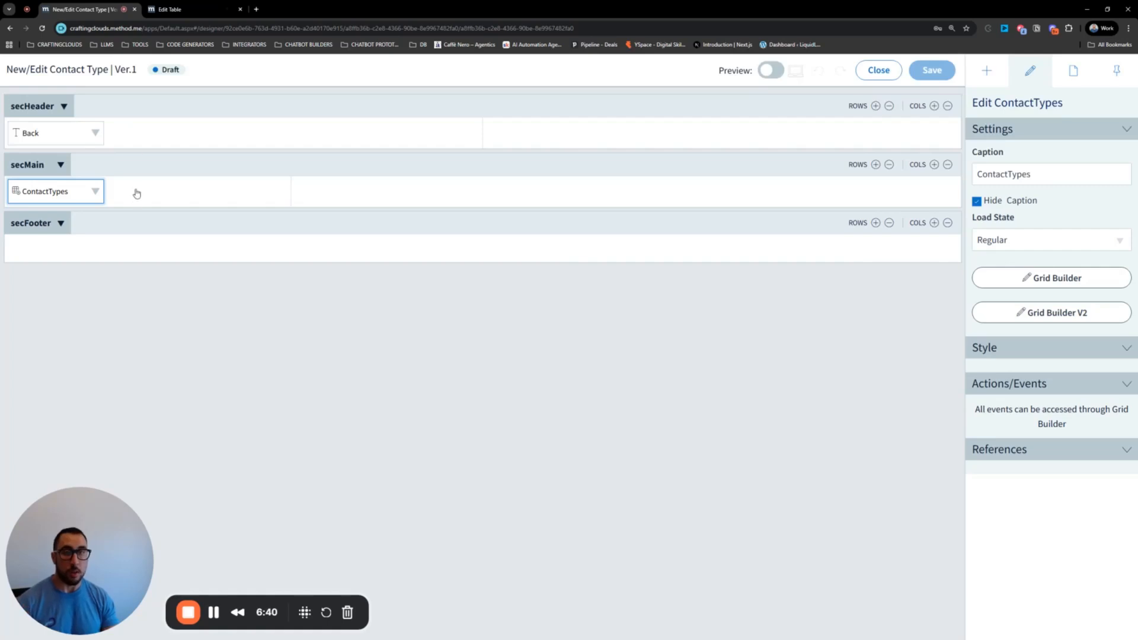
left_click(42, 28)
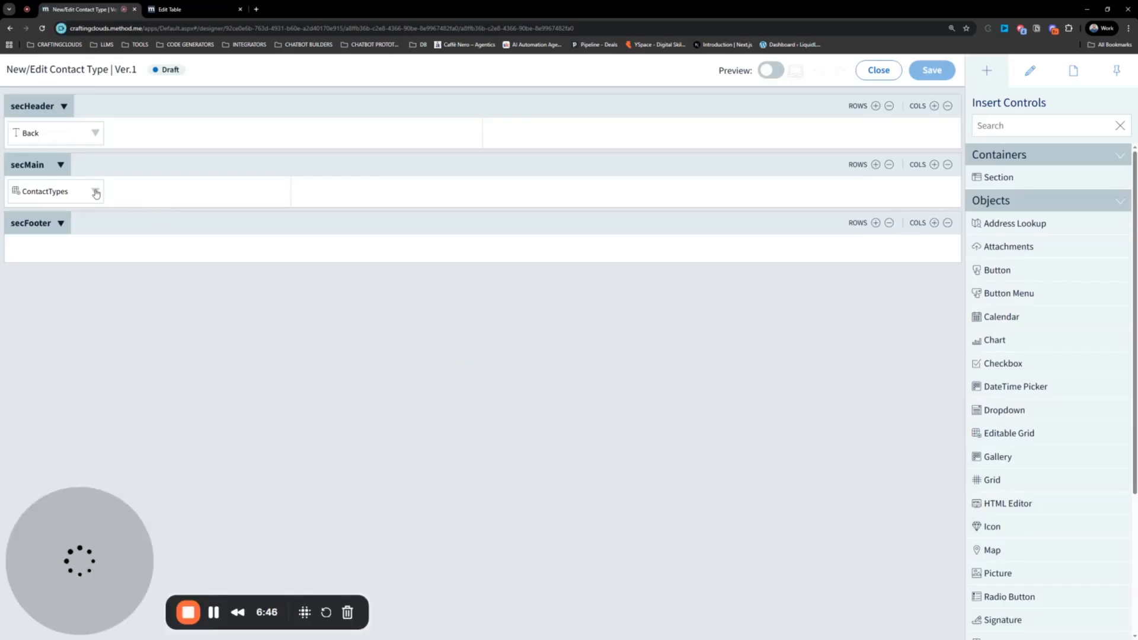
left_click(95, 192)
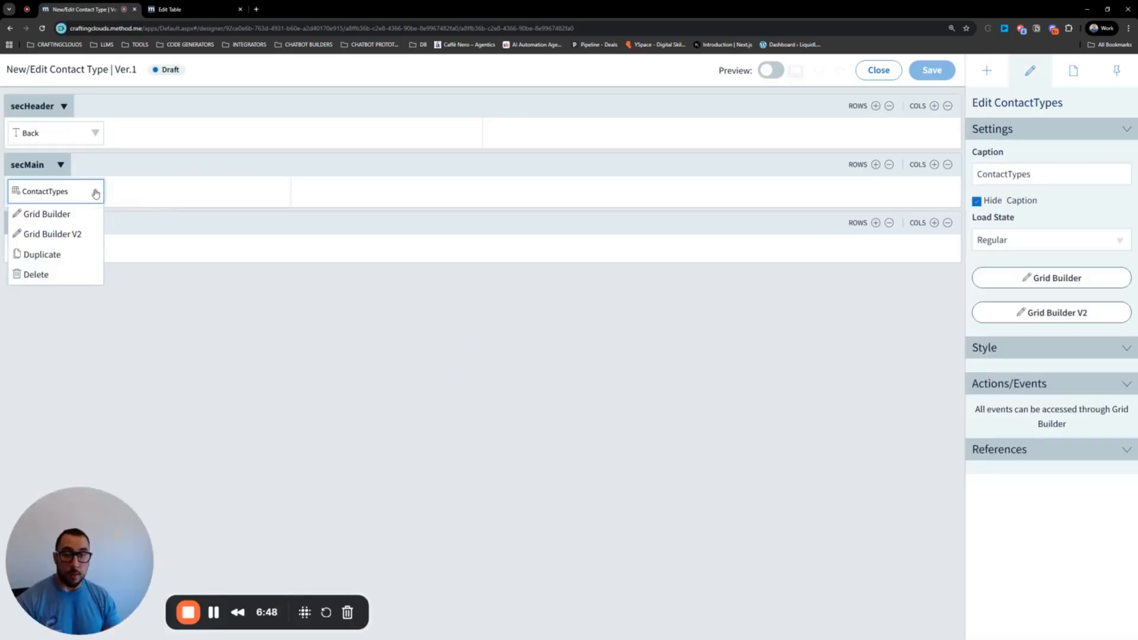
- Add the IsActive field as a column of the ContactTypes grid with the header caption Active?
left_click(112, 114)
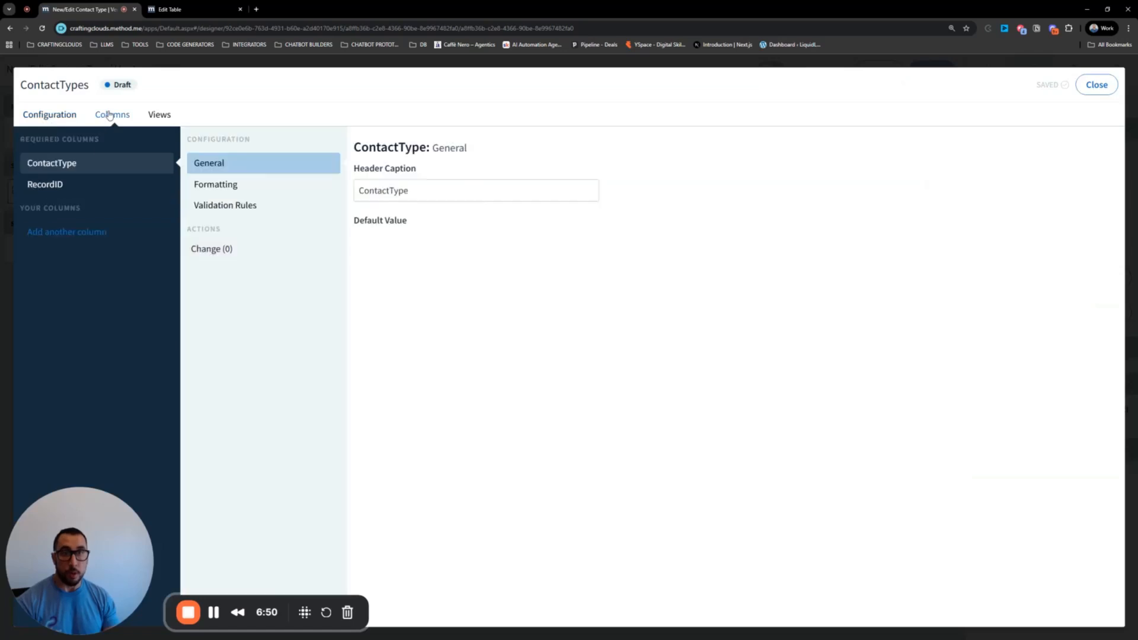
left_click(70, 232)
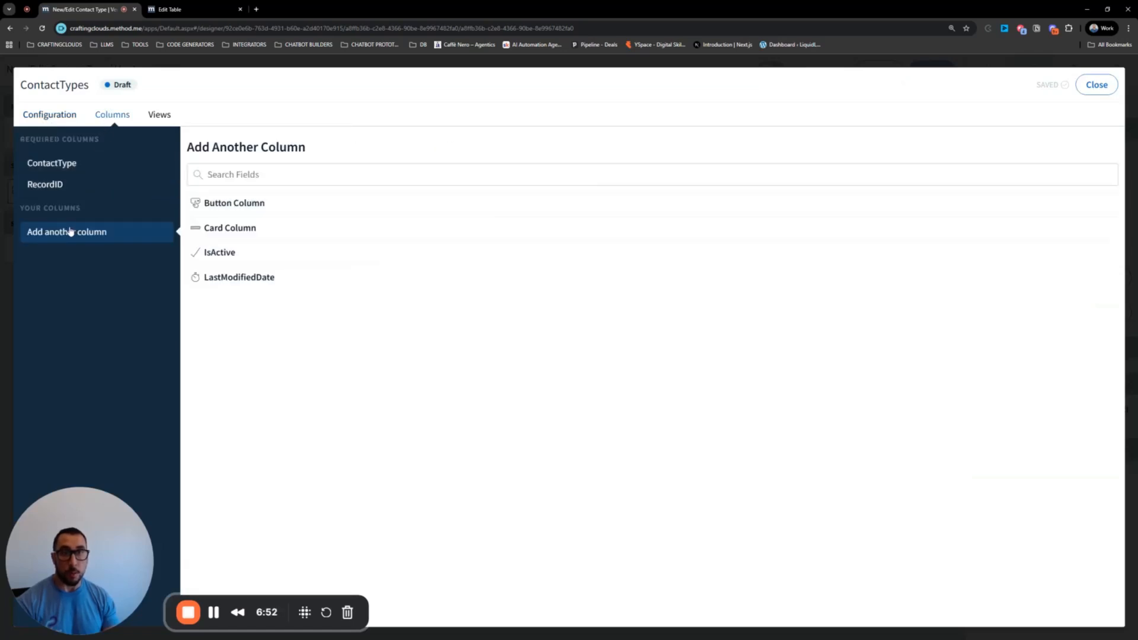
left_click(219, 252)
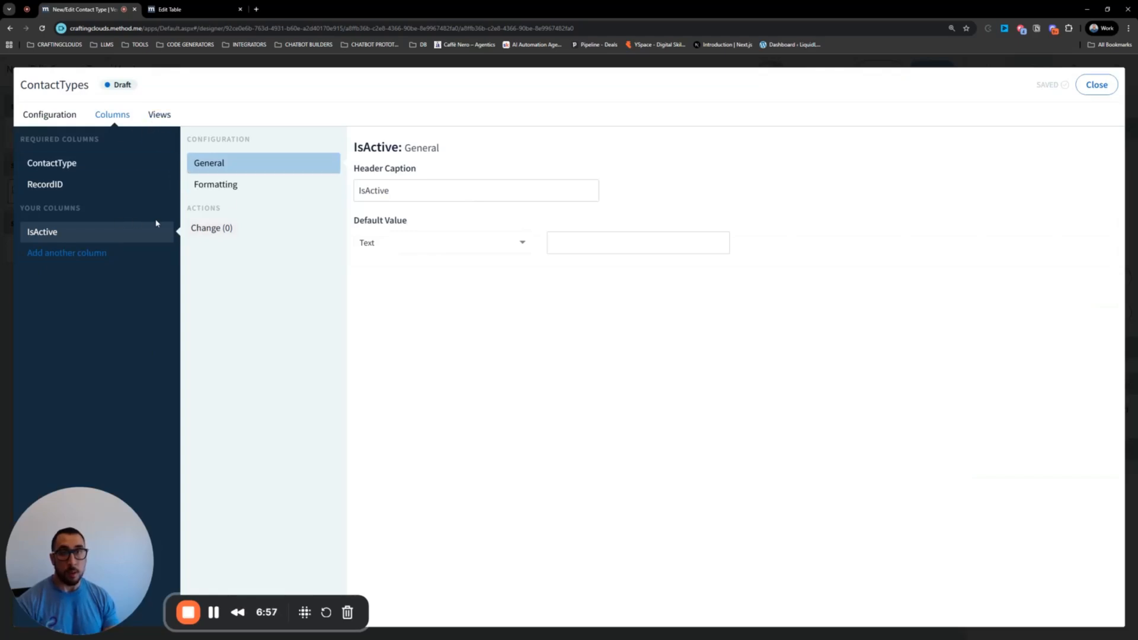
double_click(458, 188)
type("Active?")
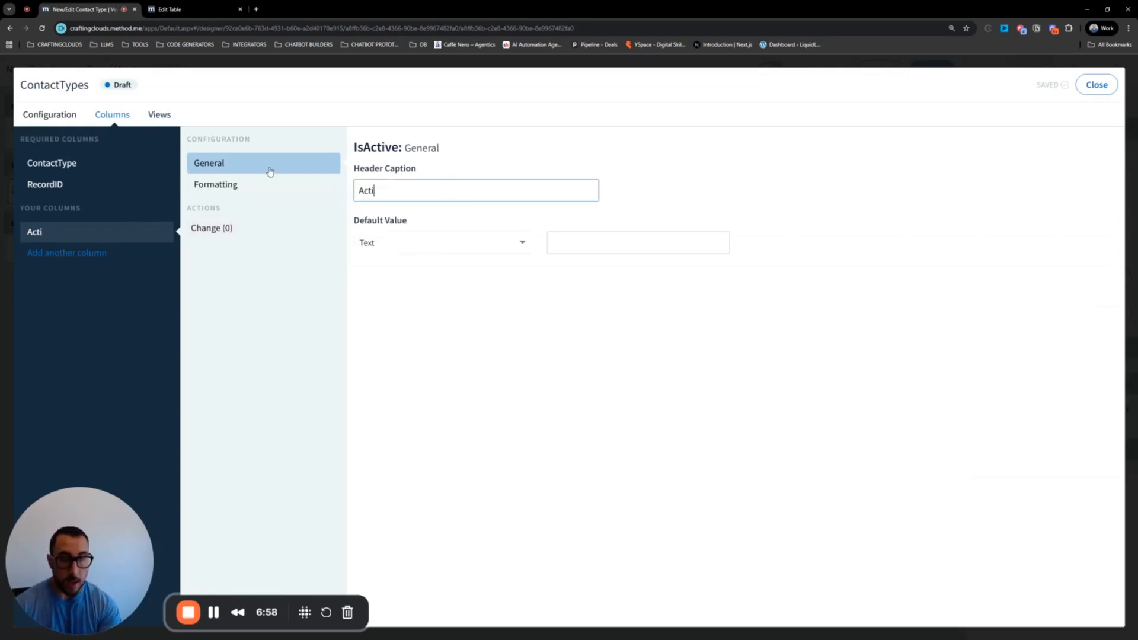
- Rename the grid's view to Default and hide its RecordID column
left_click(157, 116)
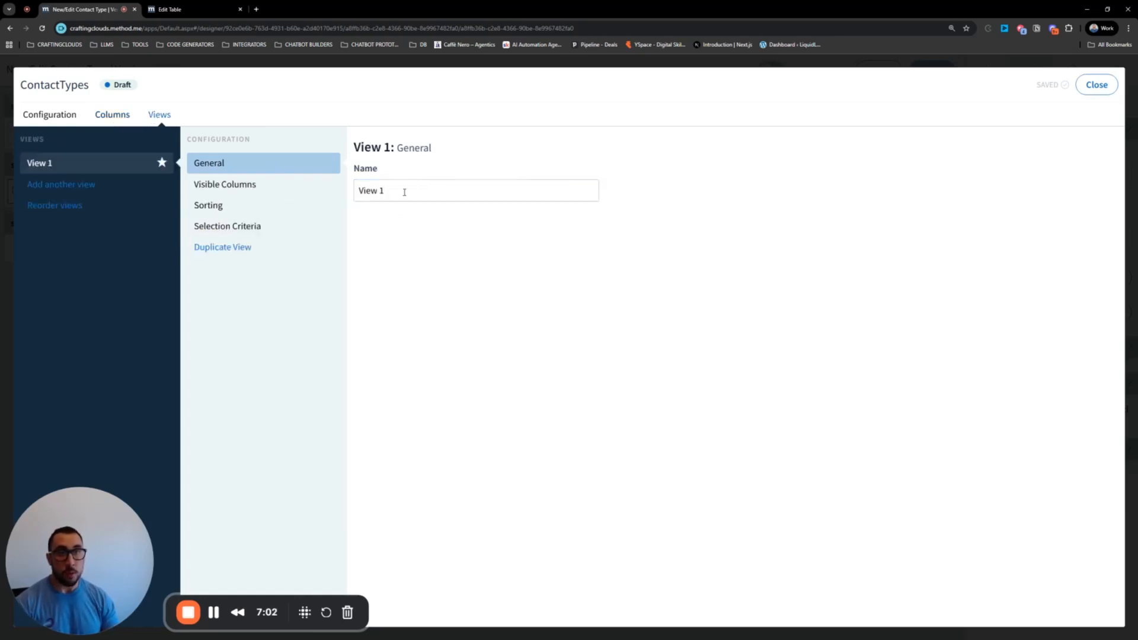
left_click_drag(401, 189, 326, 193)
type("Default")
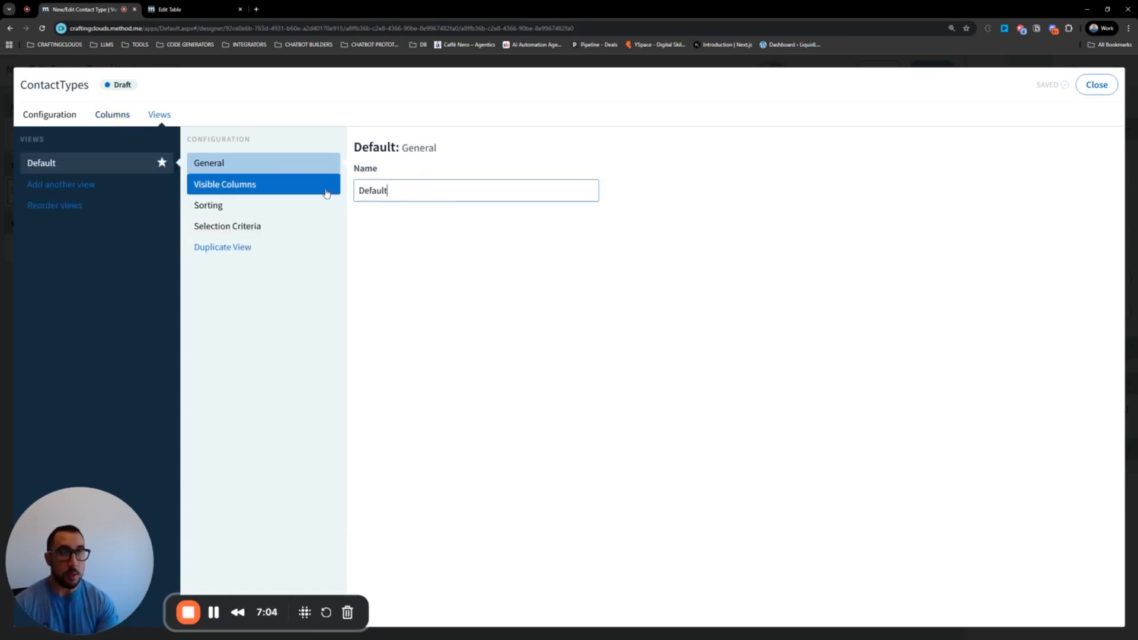
left_click(252, 187)
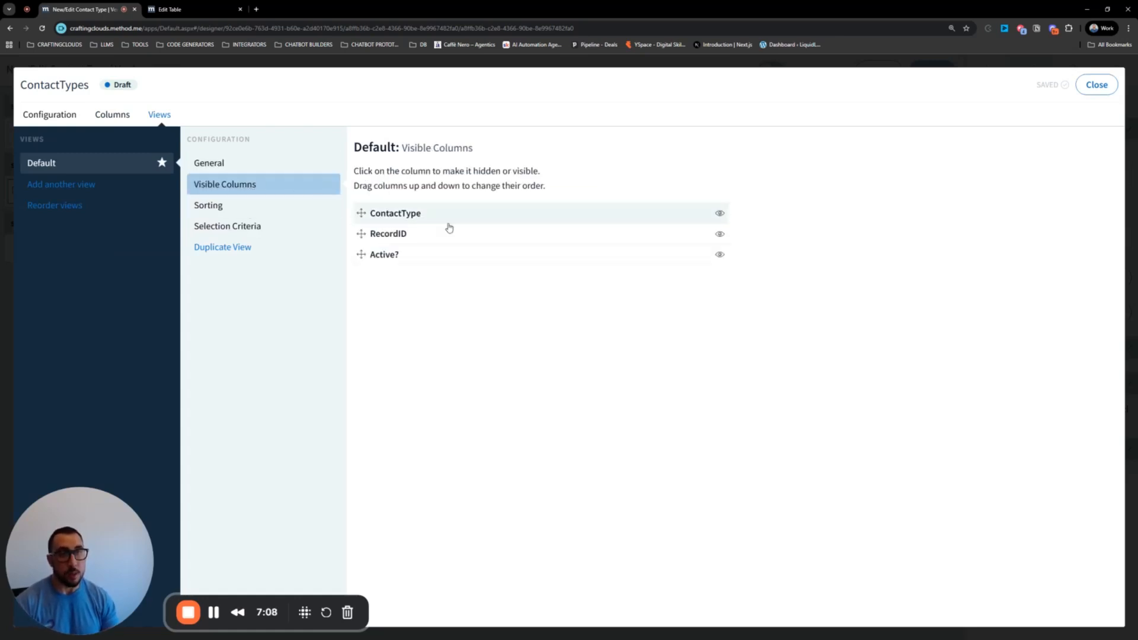
left_click(720, 236)
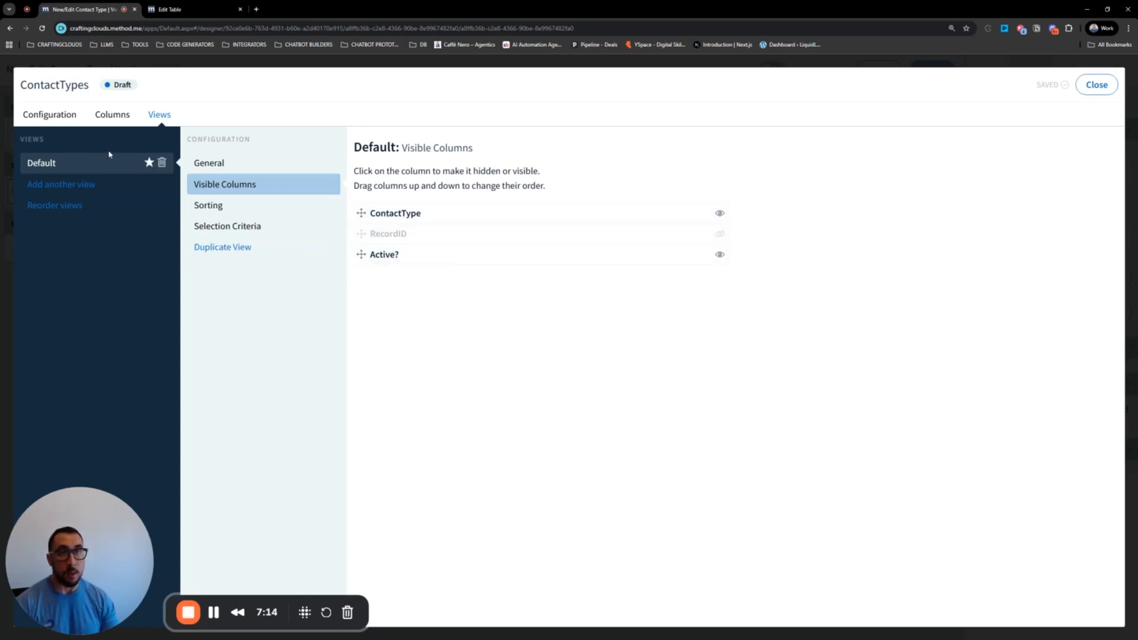
- Change the ContactType column's header caption to Contact Type
left_click(112, 115)
left_click(66, 166)
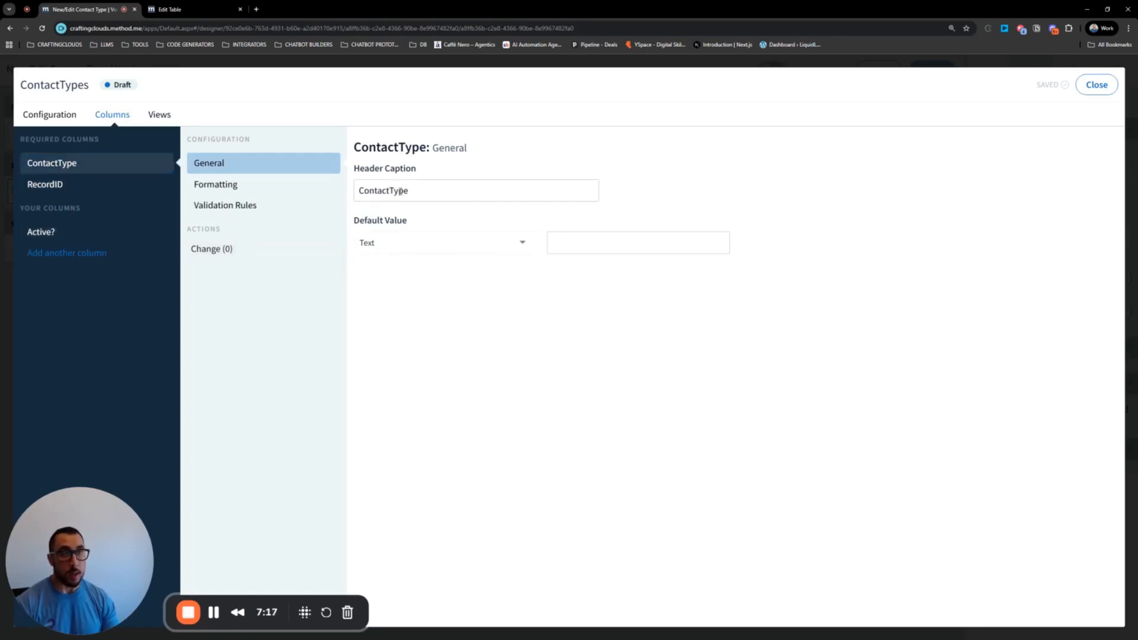
left_click_drag(391, 190, 242, 173)
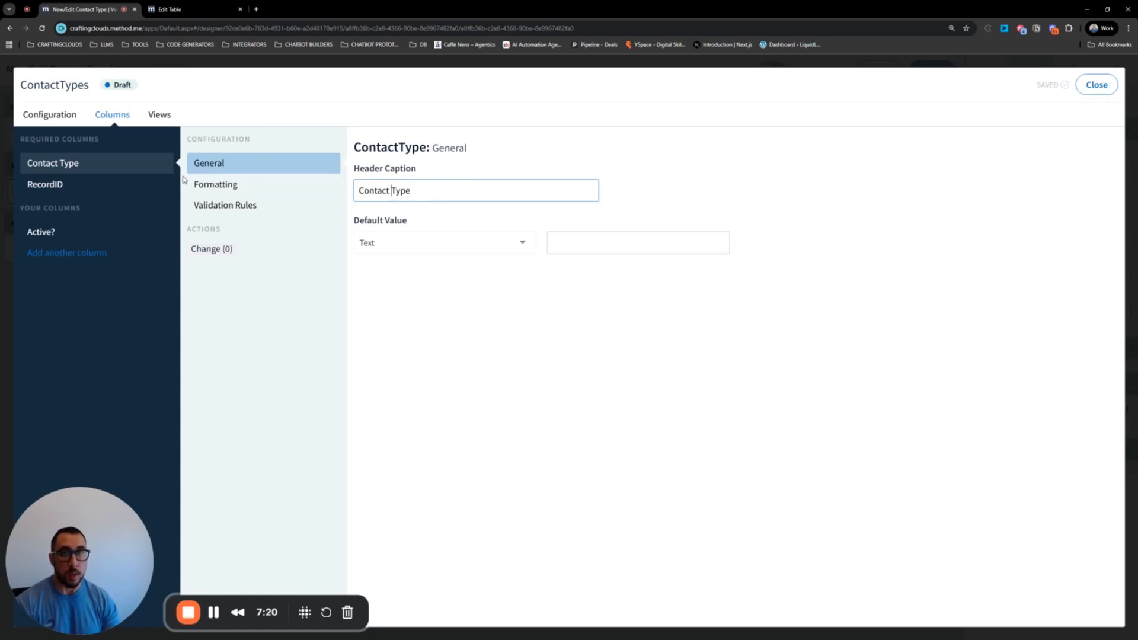
- Add a sort criterion to the Default view that orders records by ContactType ascending
left_click(163, 118)
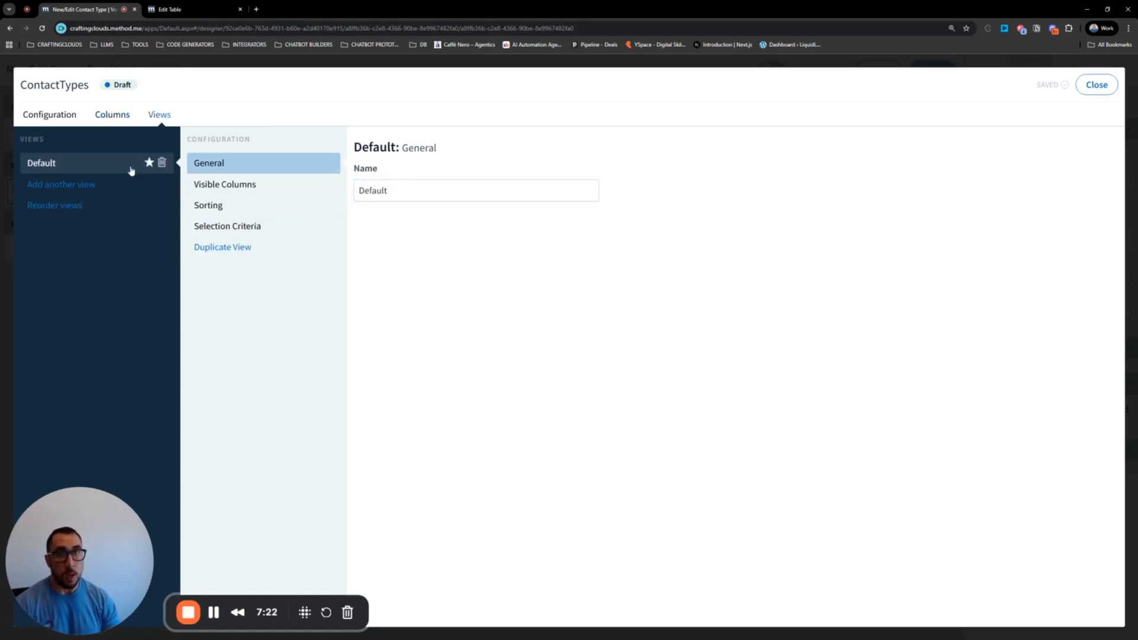
left_click(229, 184)
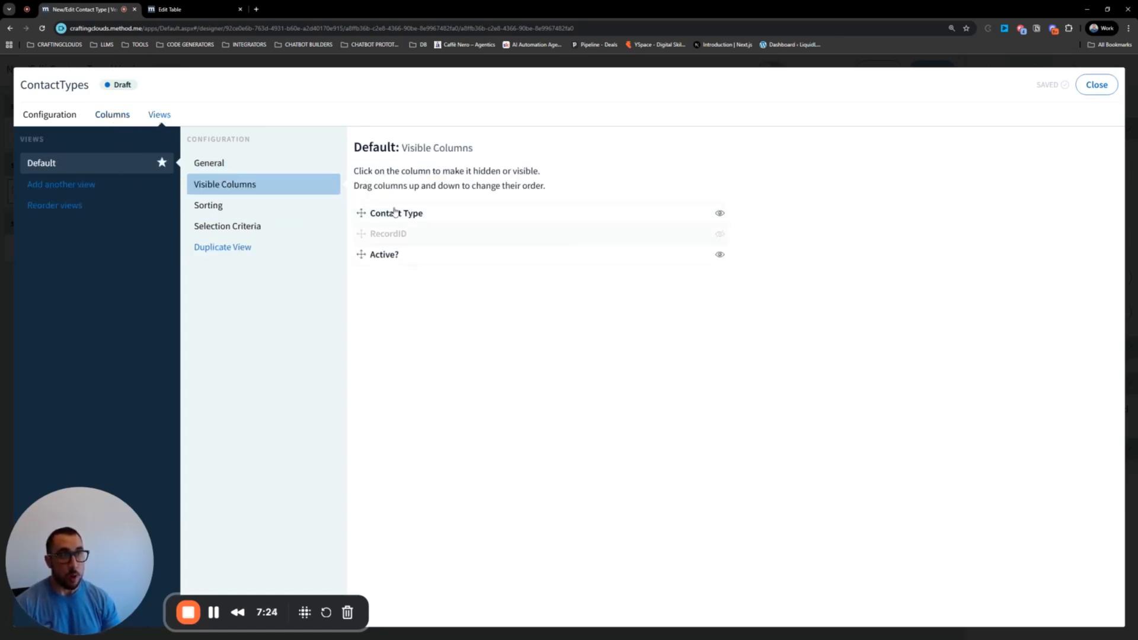
left_click(234, 206)
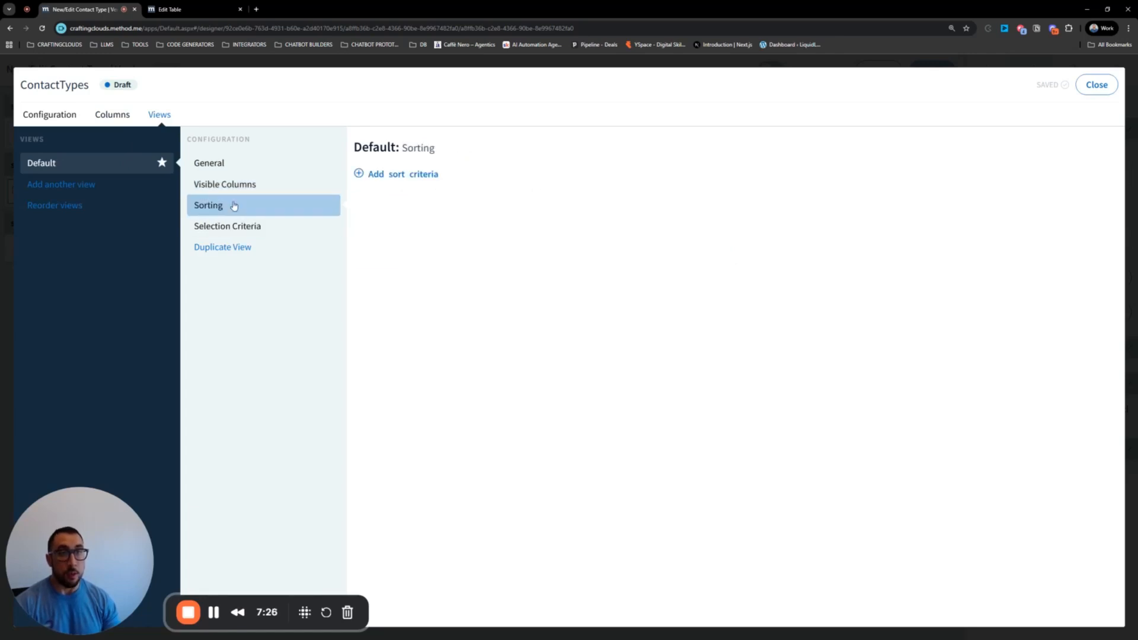
left_click(415, 175)
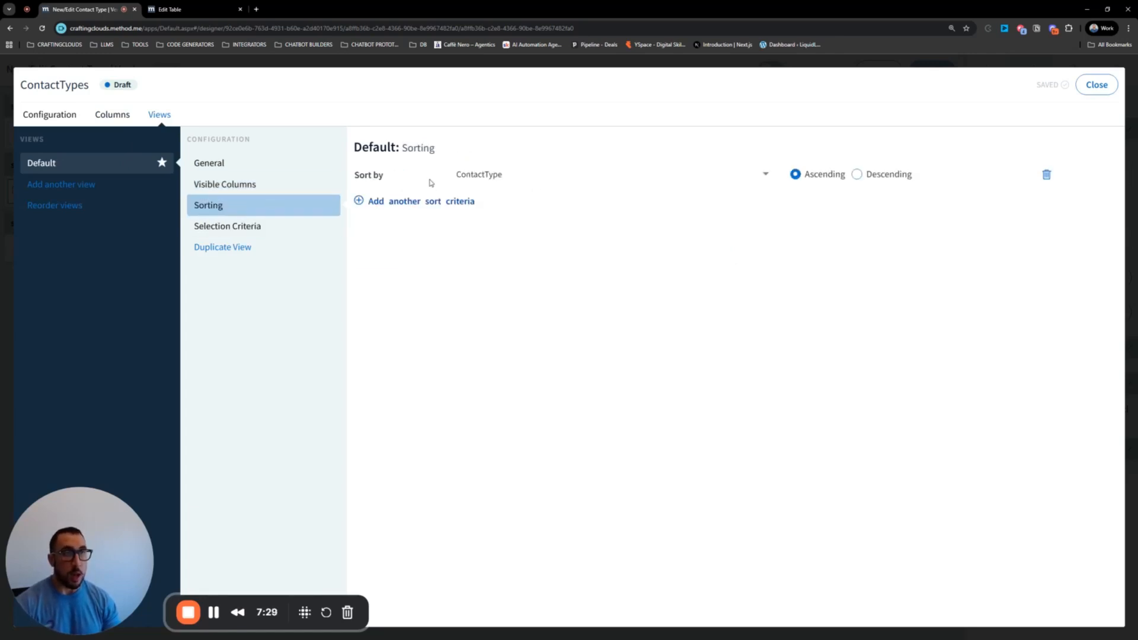
left_click(531, 178)
left_click(531, 178)
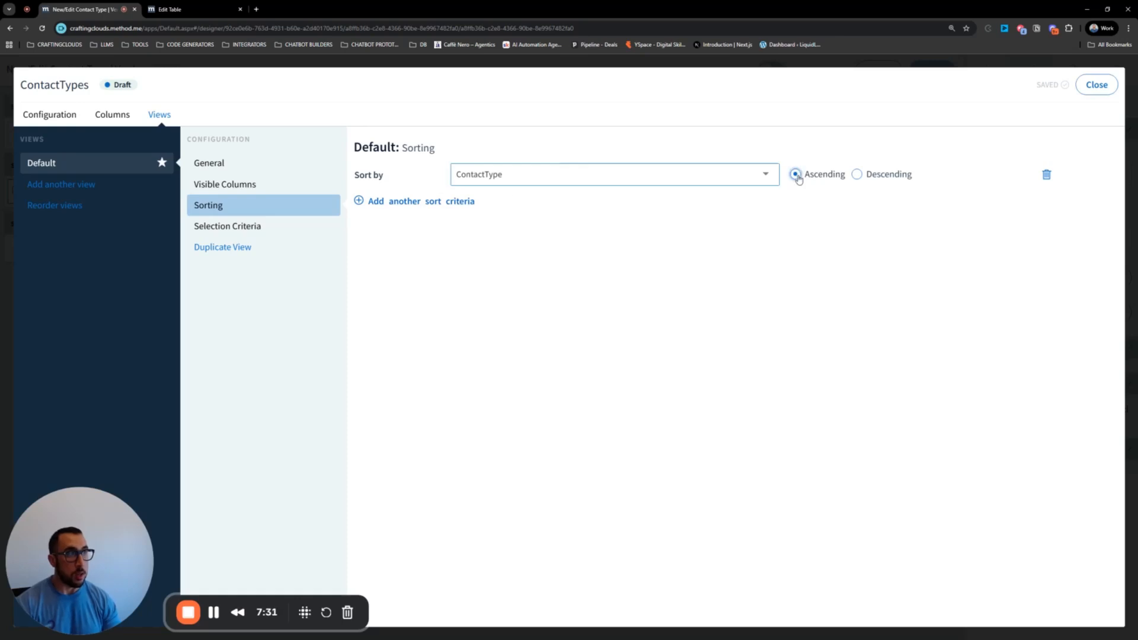
left_click(246, 231)
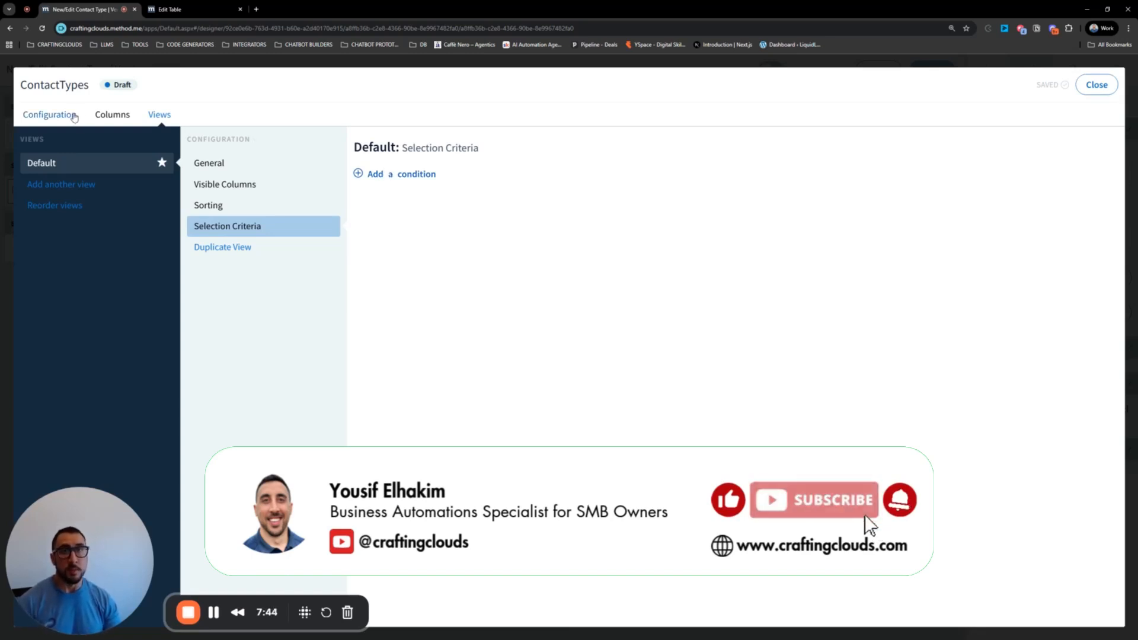
left_click(125, 116)
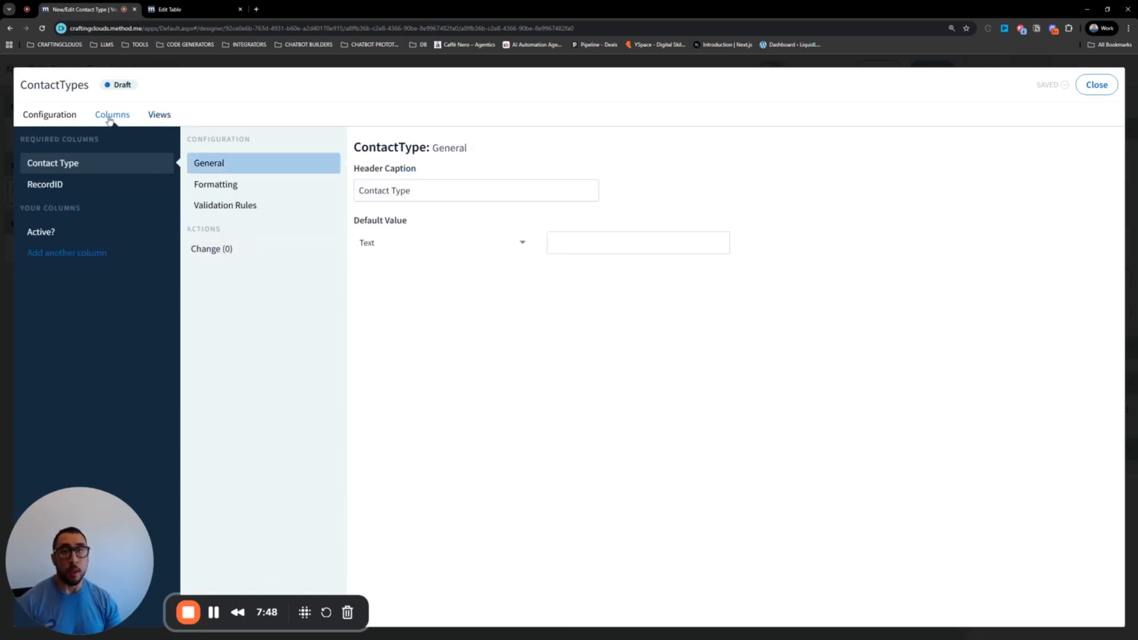
left_click(59, 117)
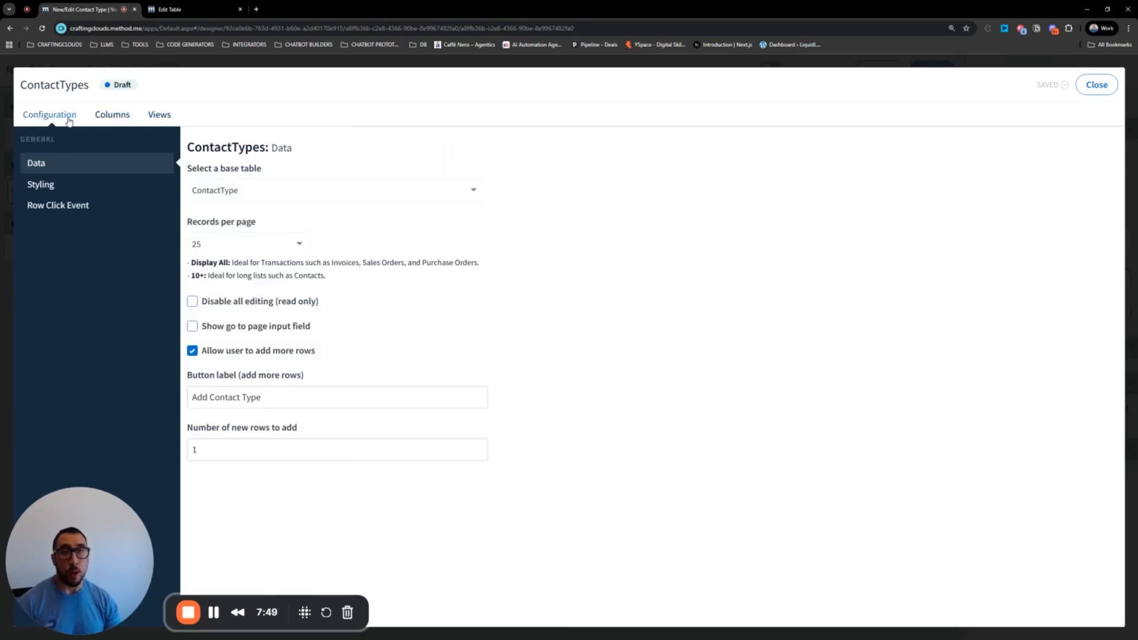
- Turn off the delete row column in the ContactTypes grid's styling and close the grid's configuration
left_click(79, 187)
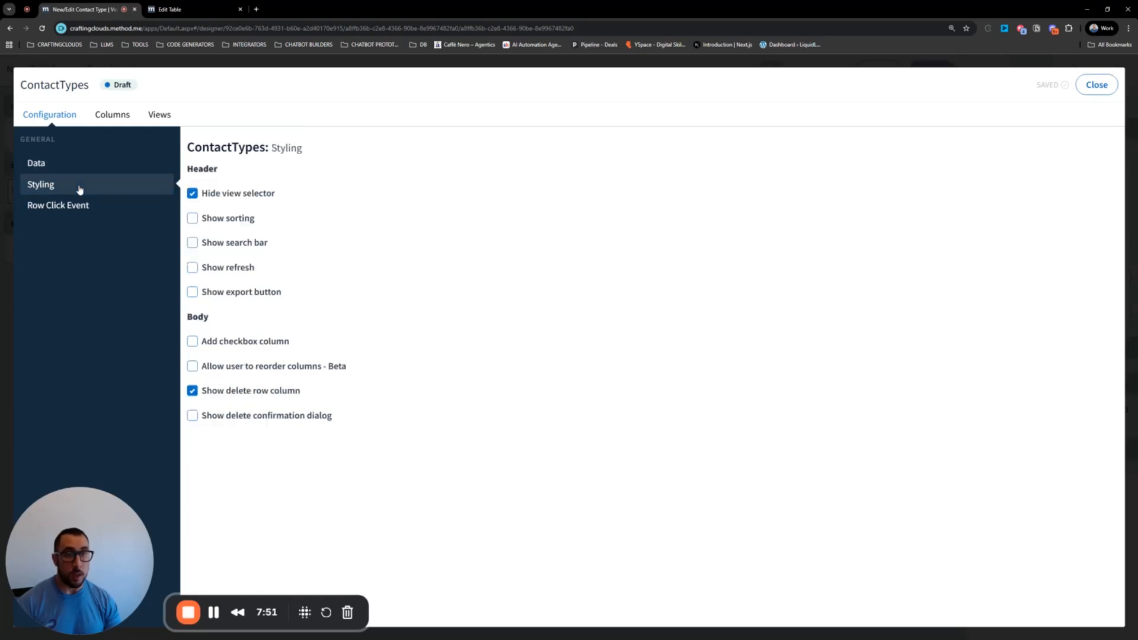
left_click(193, 393)
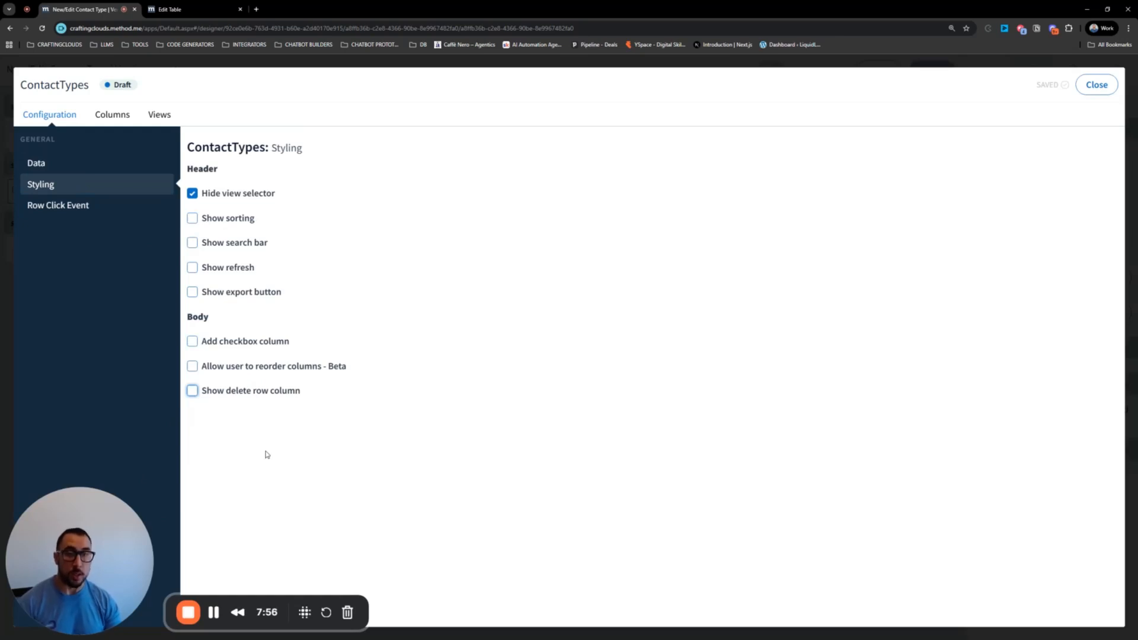
left_click(1097, 85)
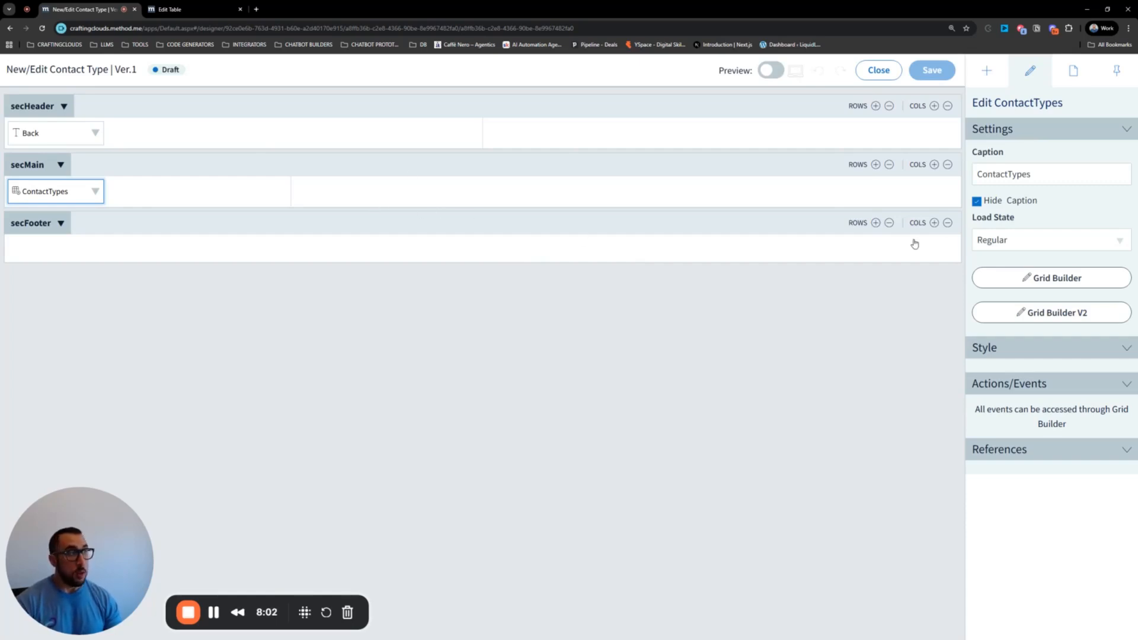
- Add a second column to the secFooter section and set its first cell's column width to 30%
left_click(934, 223)
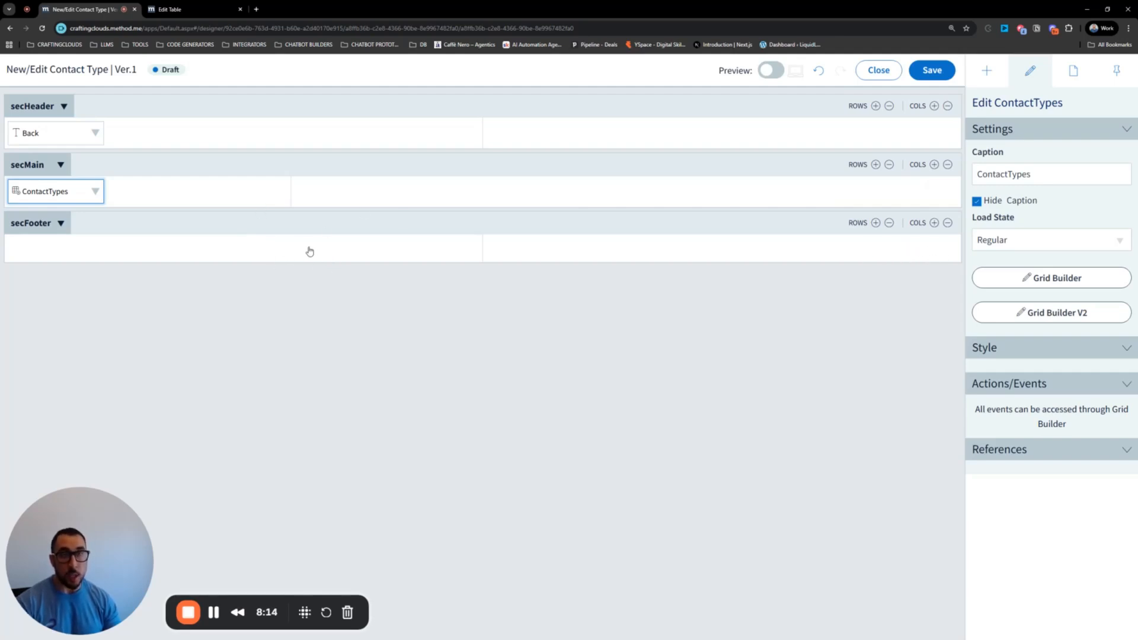
left_click(278, 252)
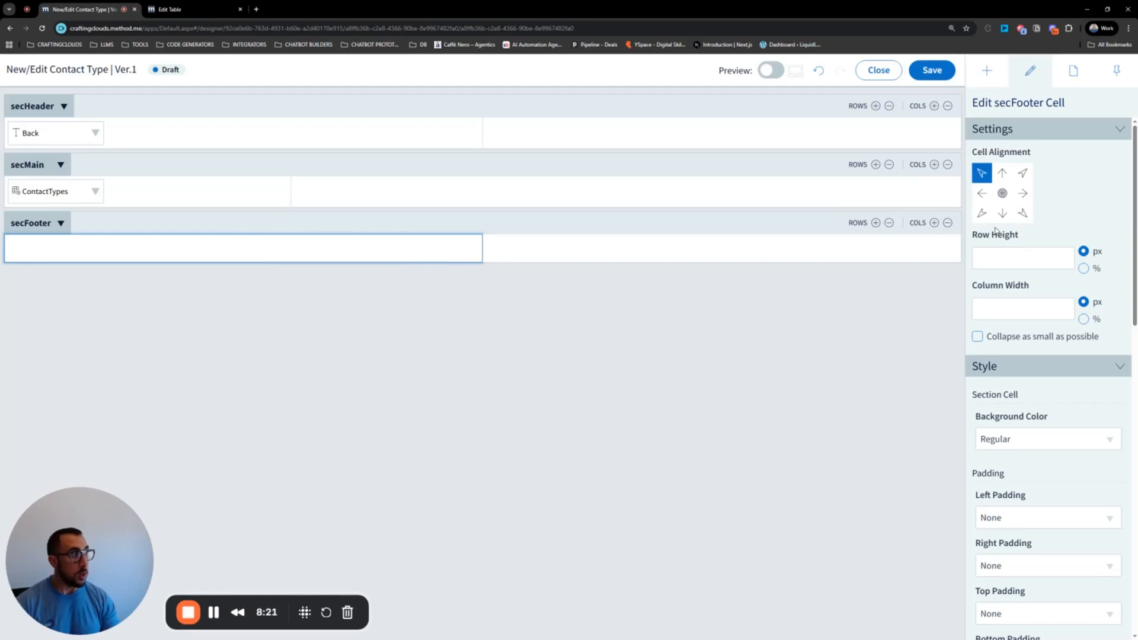
left_click(1083, 319)
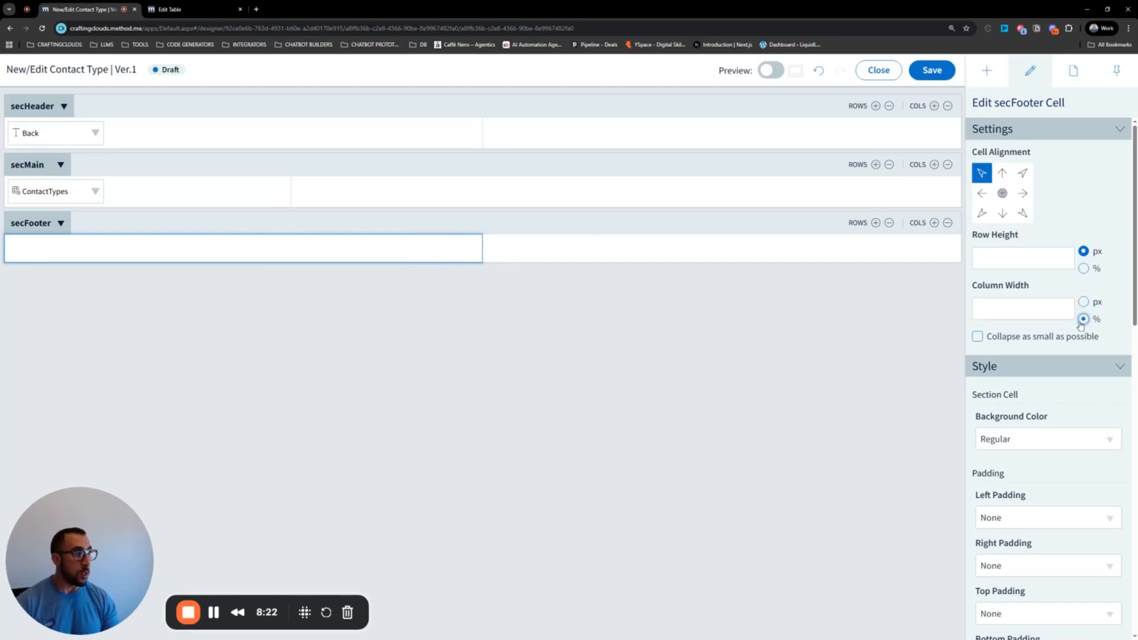
left_click(1053, 311)
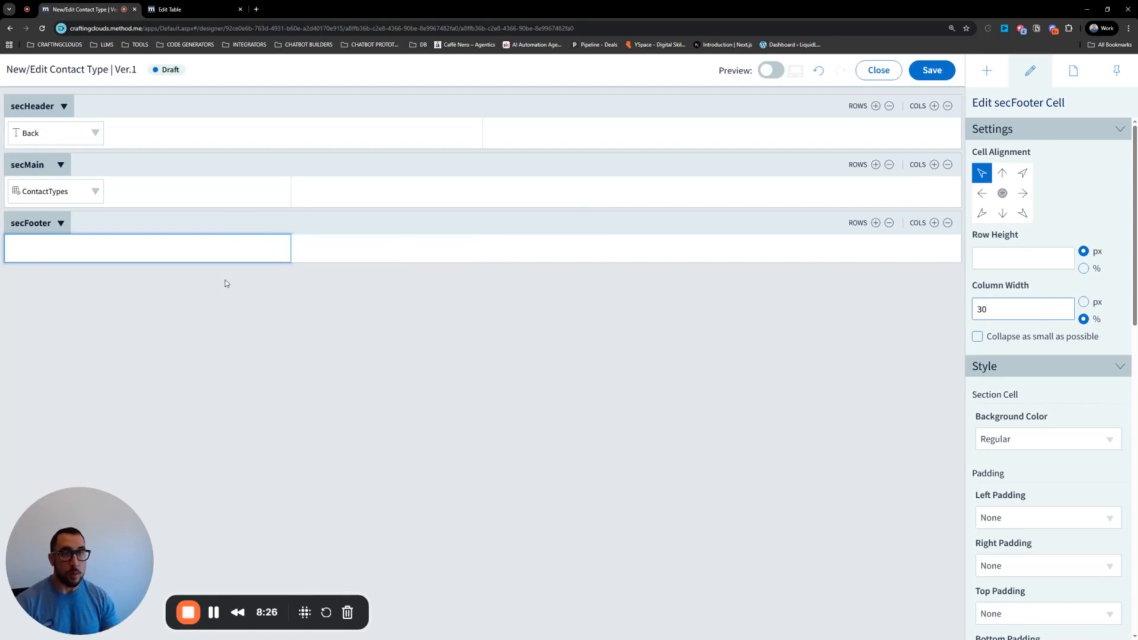
- Insert a button into the first secFooter cell with the button text Save & Back
left_click(207, 255)
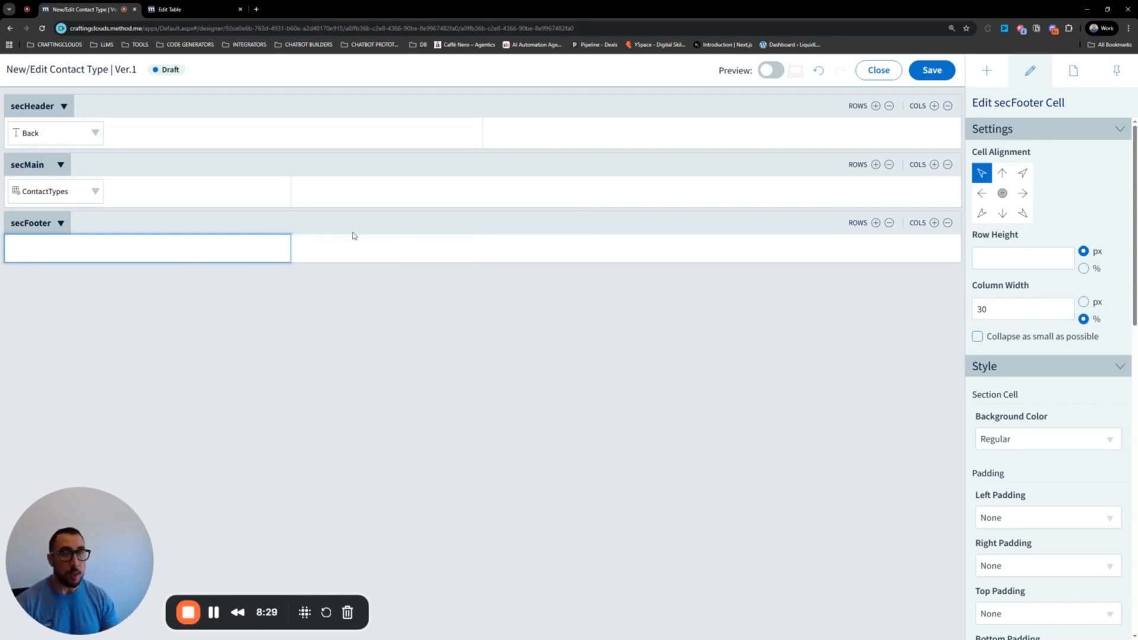
left_click(973, 74)
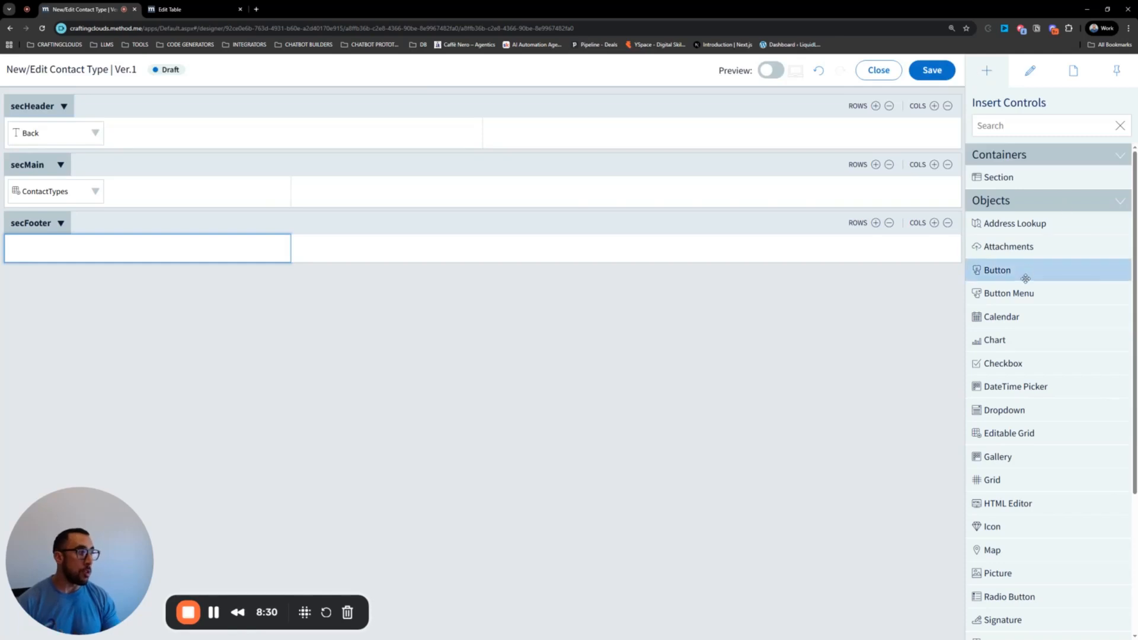
left_click_drag(1024, 269, 179, 250)
left_click(44, 250)
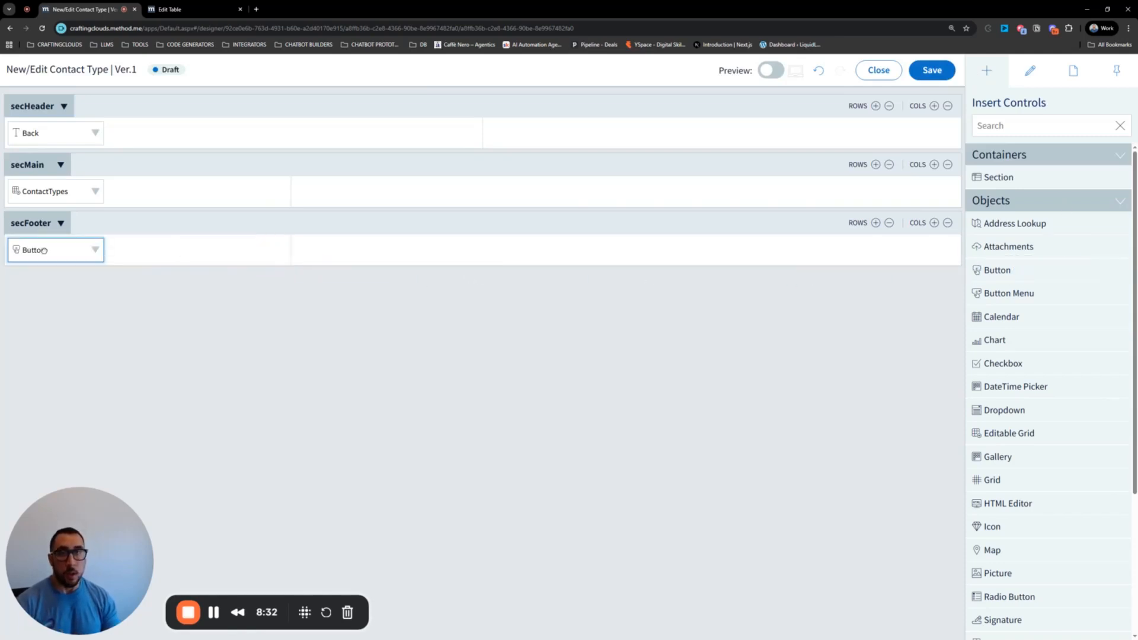
double_click(1006, 175)
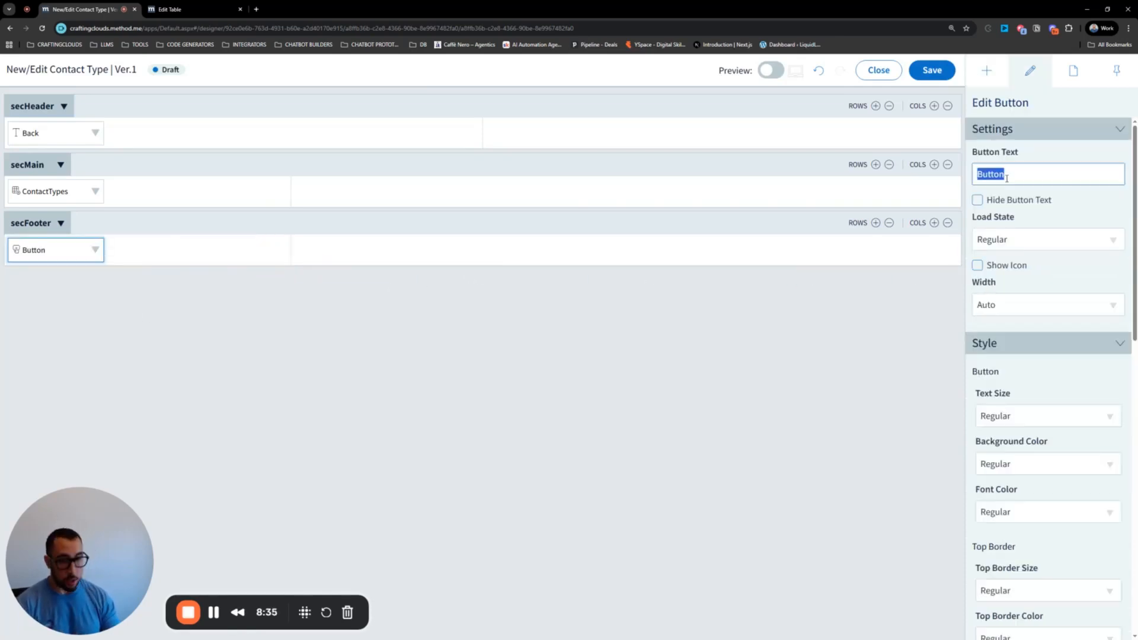
type("Save & B")
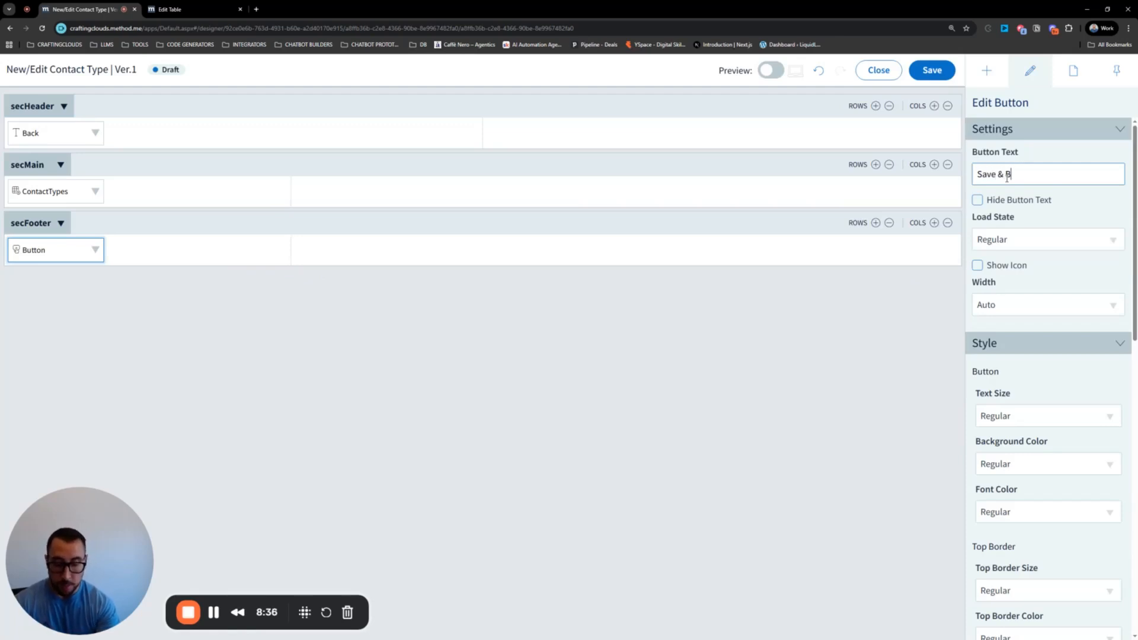
type("ack")
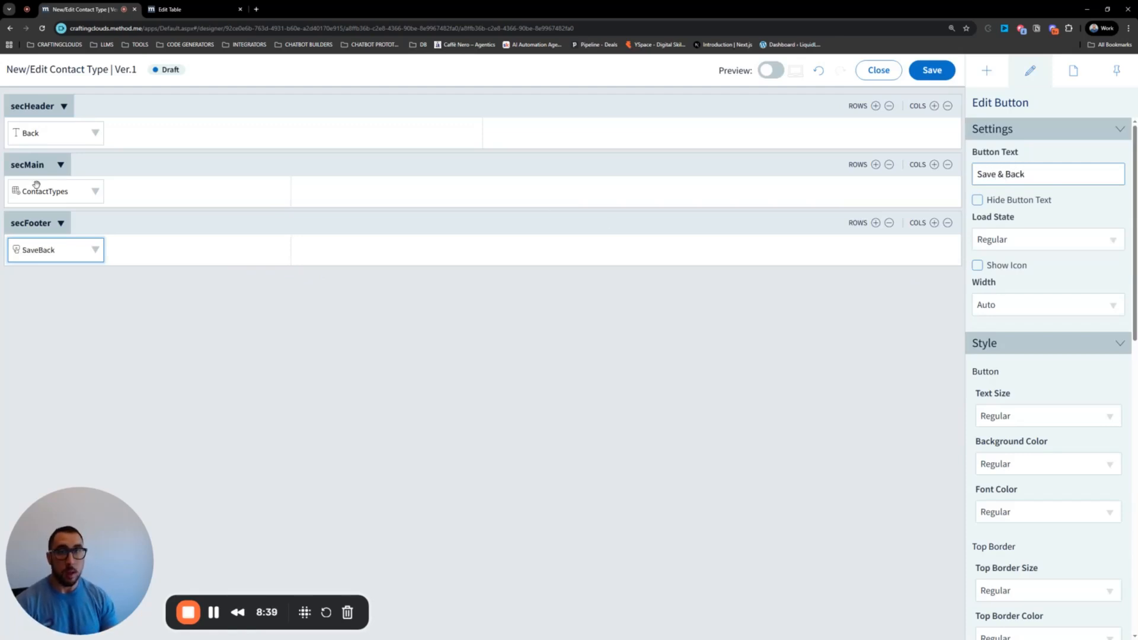
- Set the width of the Save & Back button to Full
left_click(95, 250)
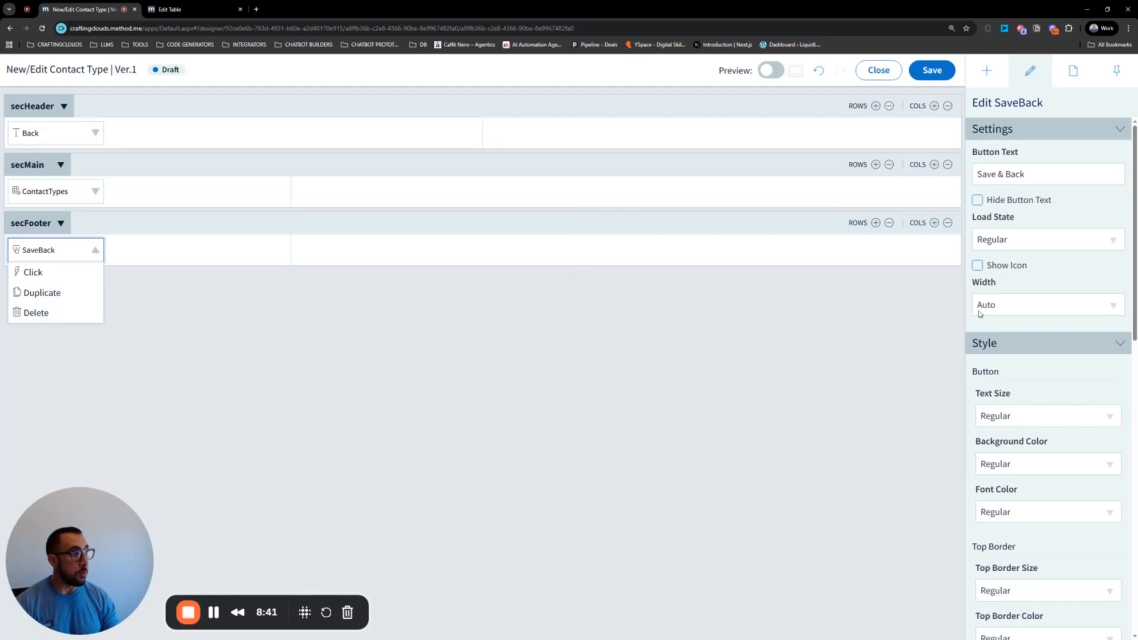
left_click(1048, 305)
left_click(1009, 371)
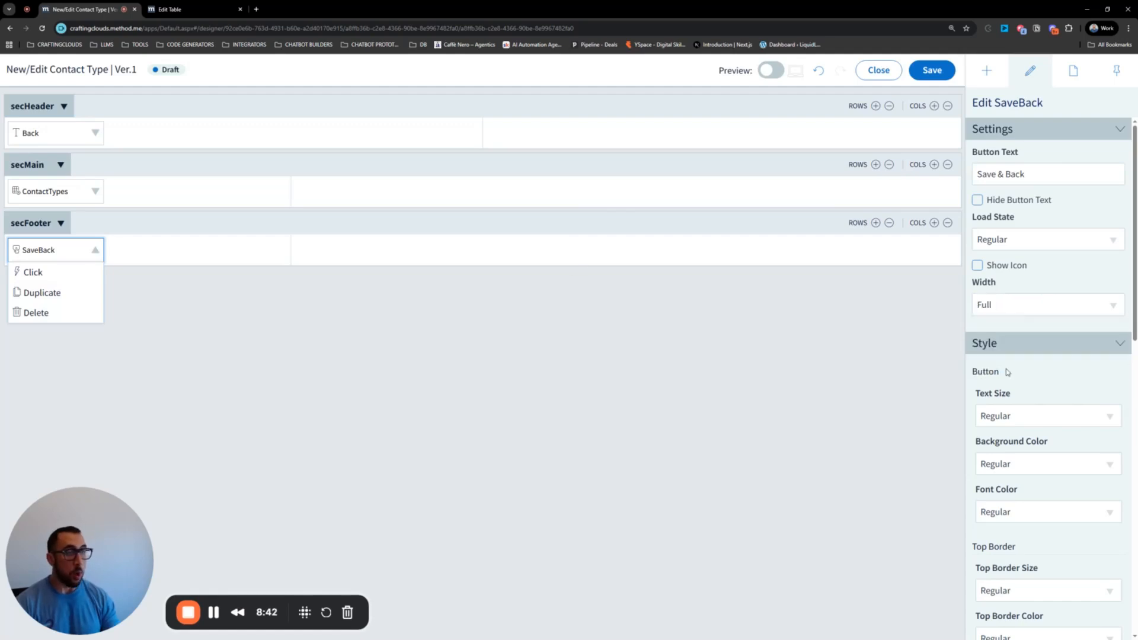
- Try the Auto width on the Save & Back button and return it to Full
left_click(182, 245)
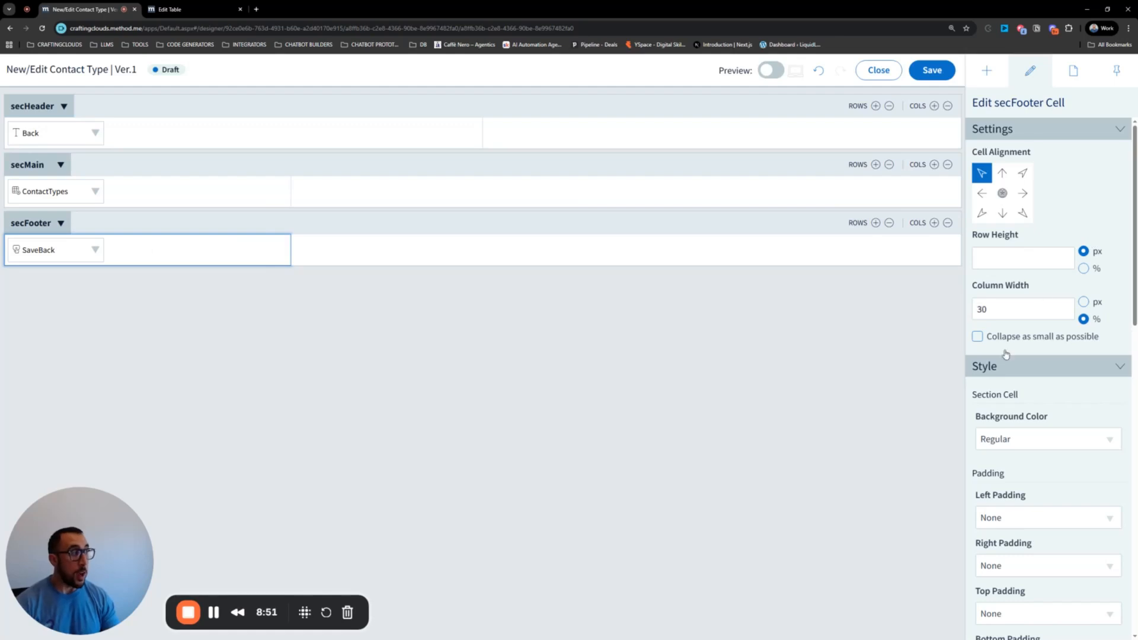
left_click(55, 249)
left_click(1038, 304)
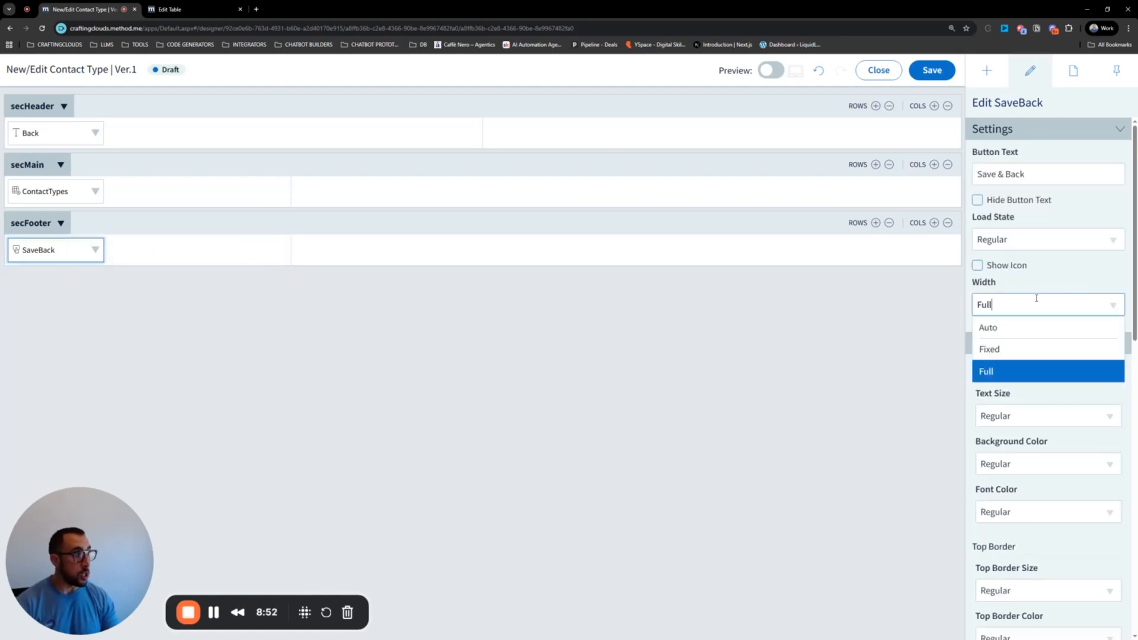
left_click(1009, 330)
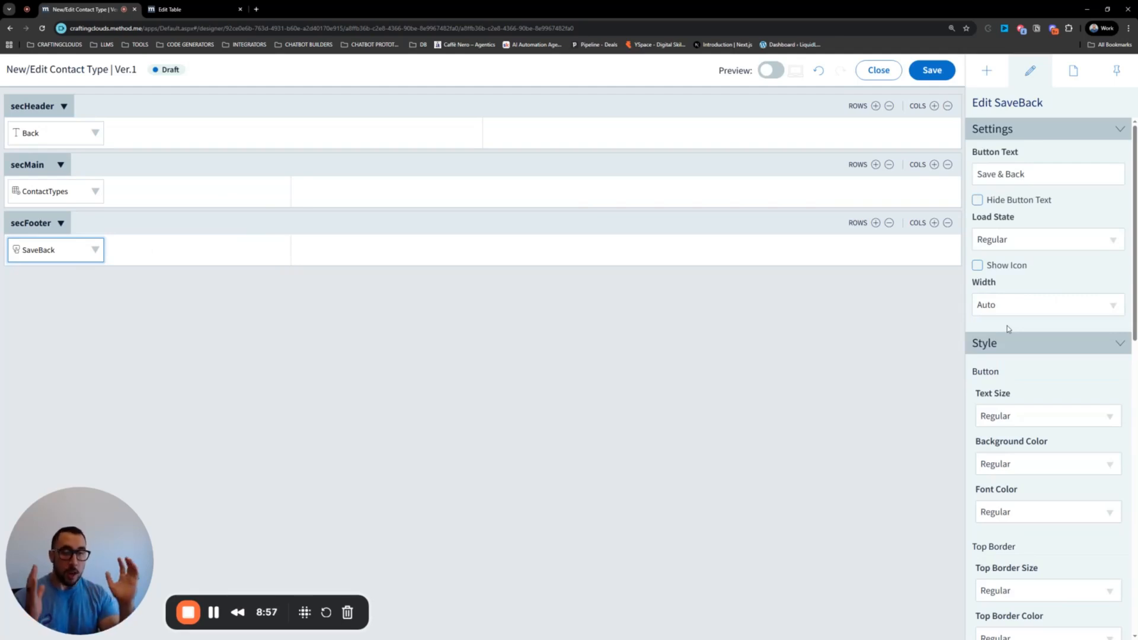
left_click(1011, 304)
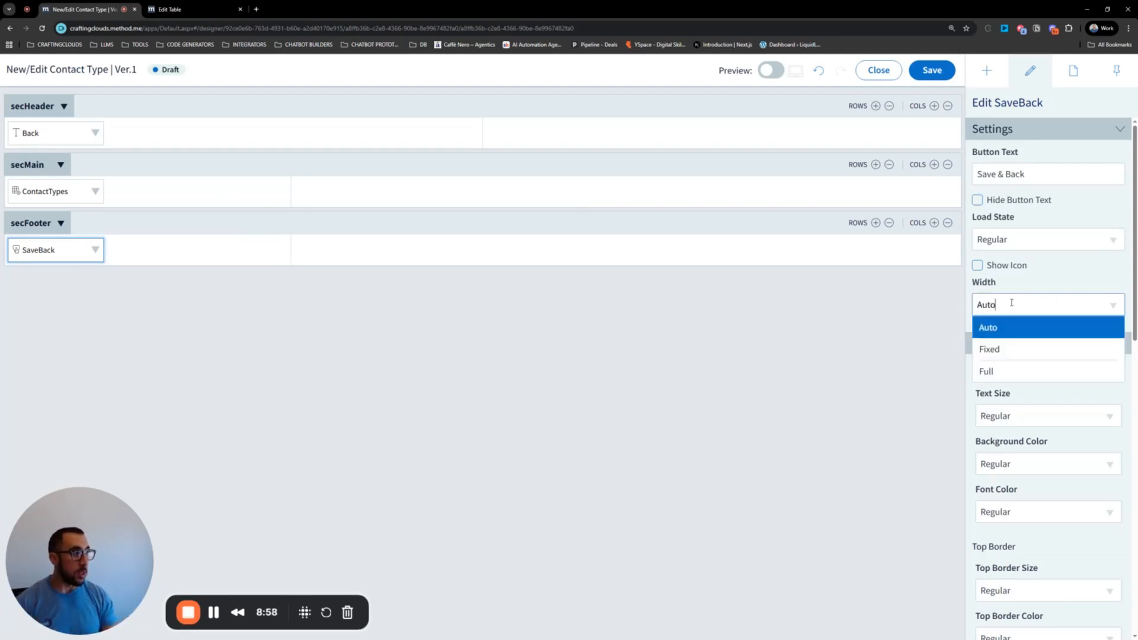
left_click(1013, 373)
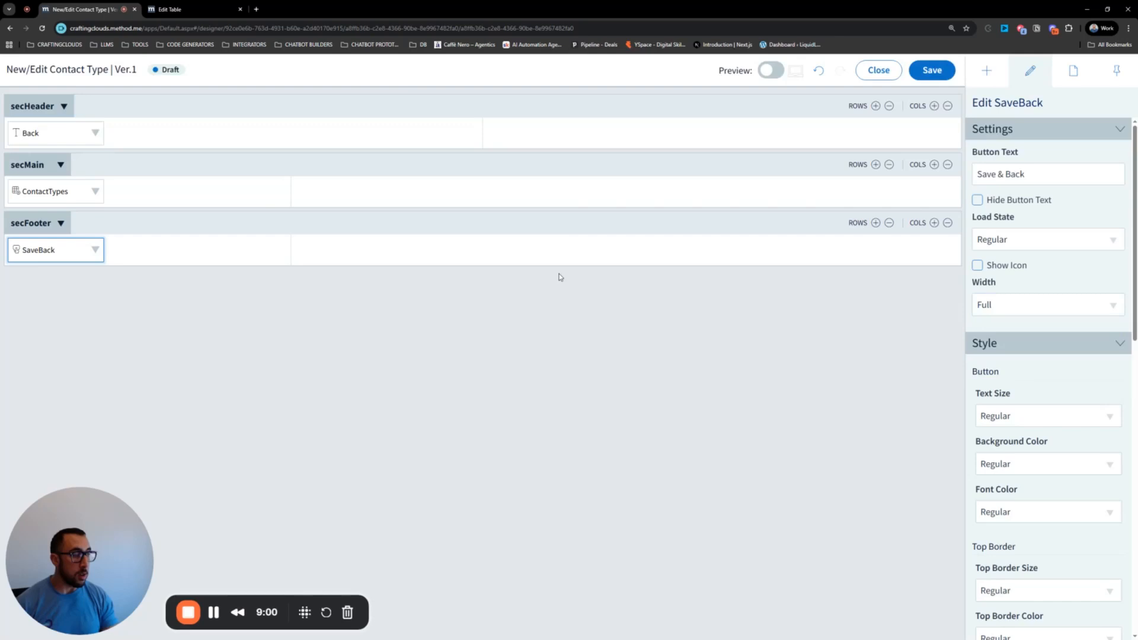
- Add a Save All action and a Call Routine action for Back (Click) to the Save & Back button's click event
left_click(95, 249)
left_click(35, 271)
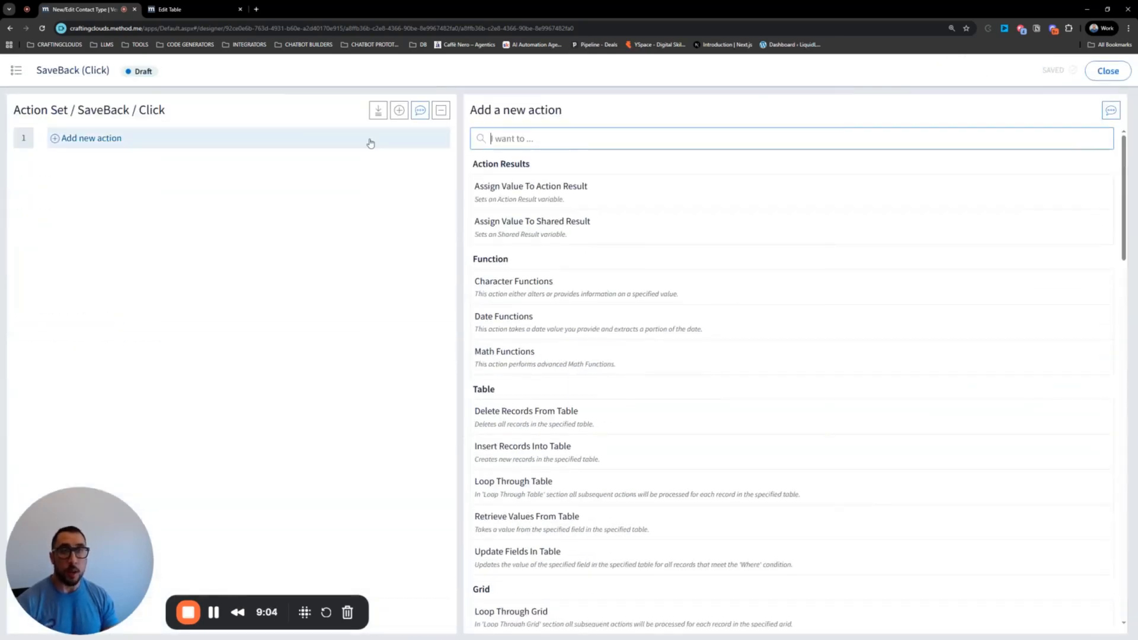
type("save")
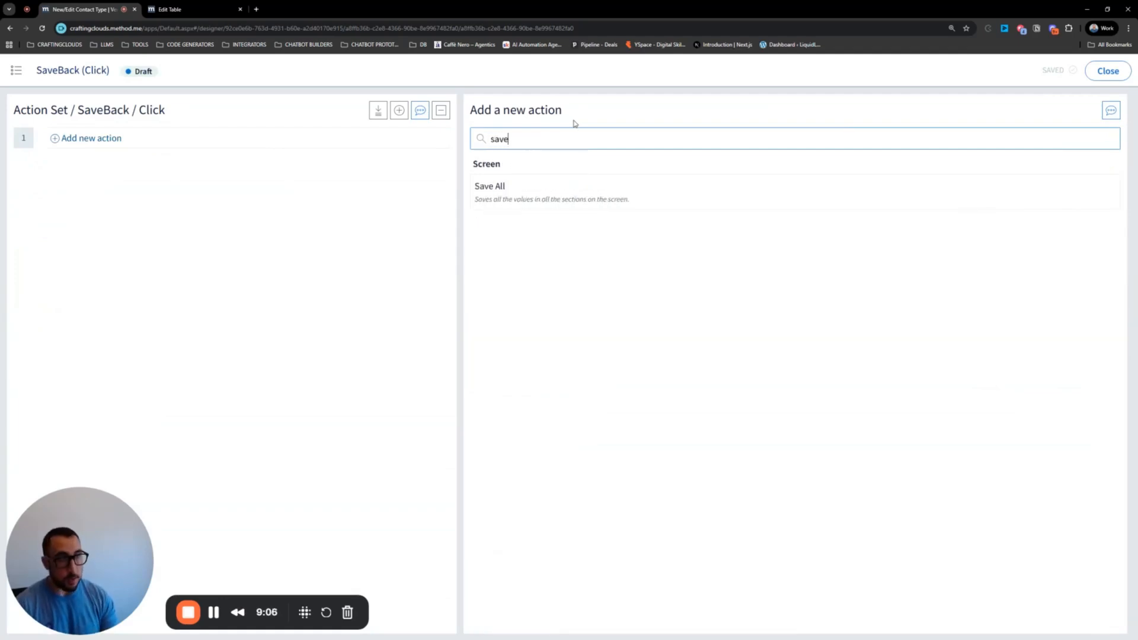
left_click(544, 200)
type("call")
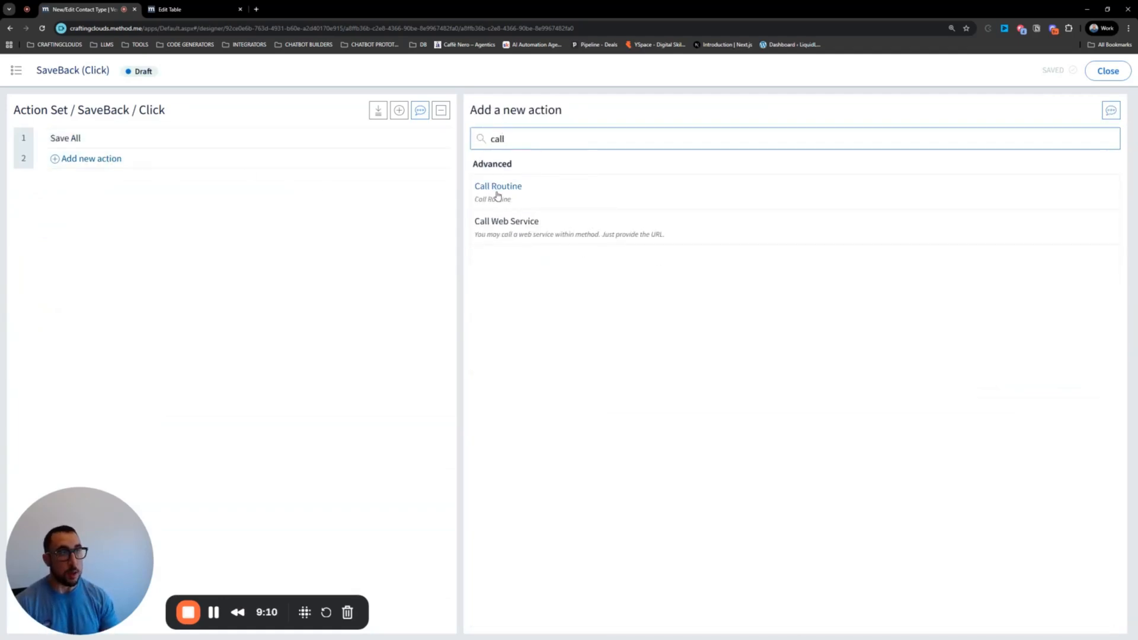
left_click(497, 189)
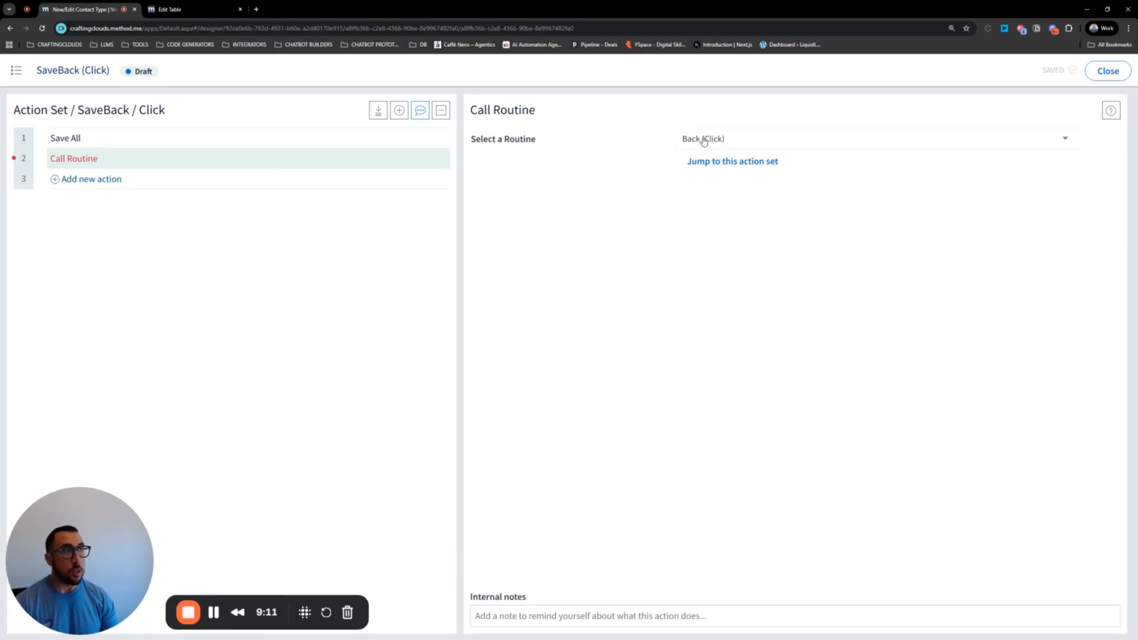
- Add the internal note "call Back" to the Call Routine action, and close the action set and the New/Edit Contact Type screen
left_click(535, 622)
type("call")
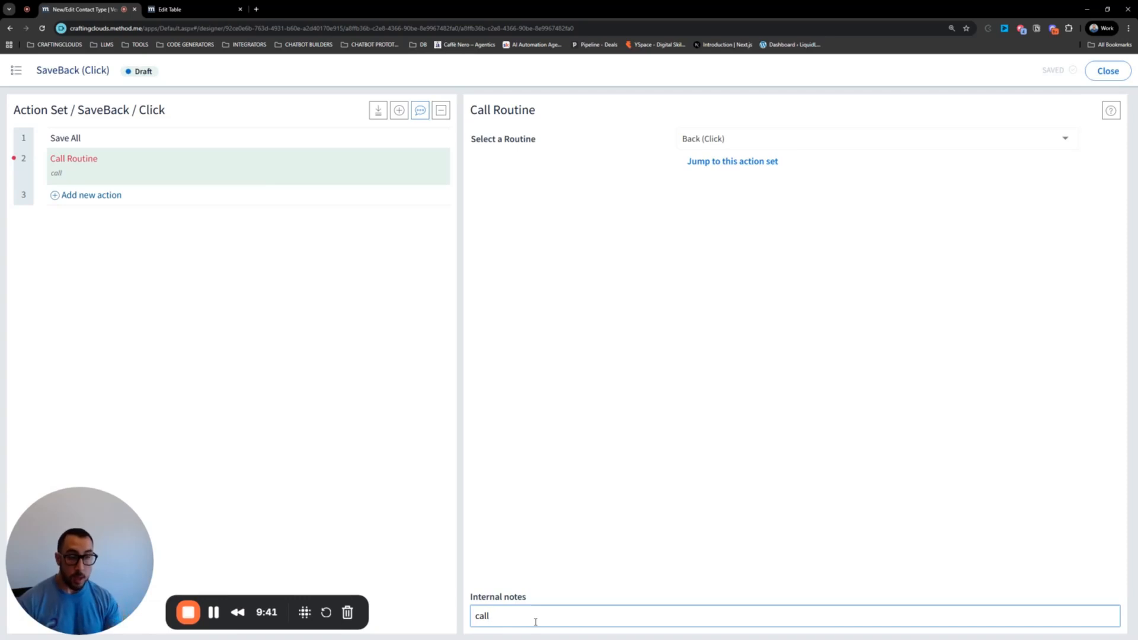
type("rou")
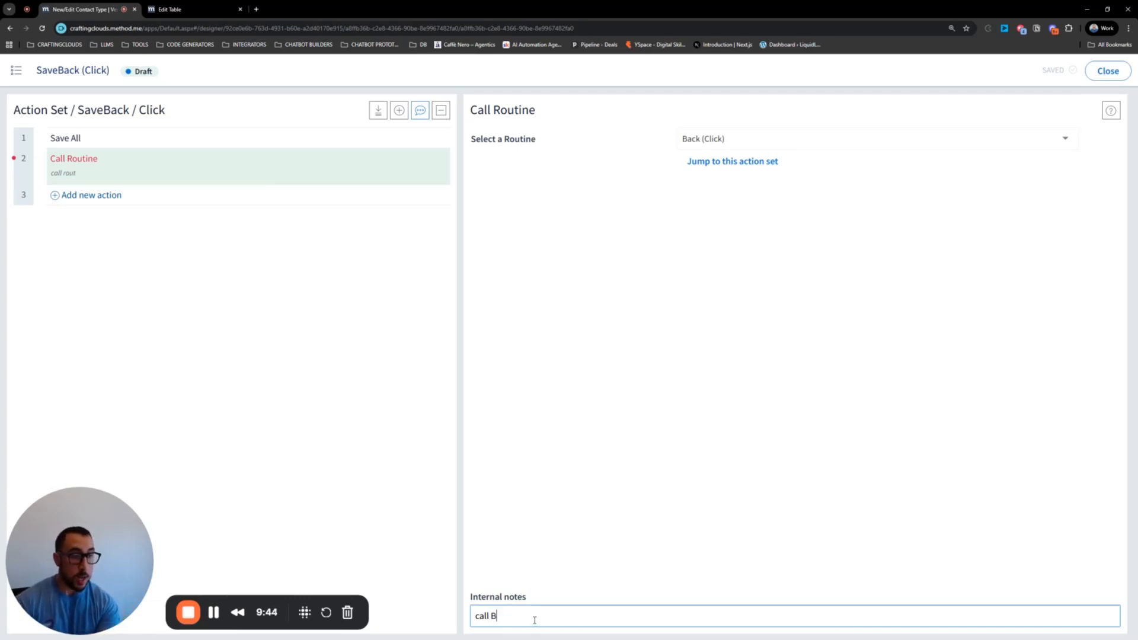
type("ack")
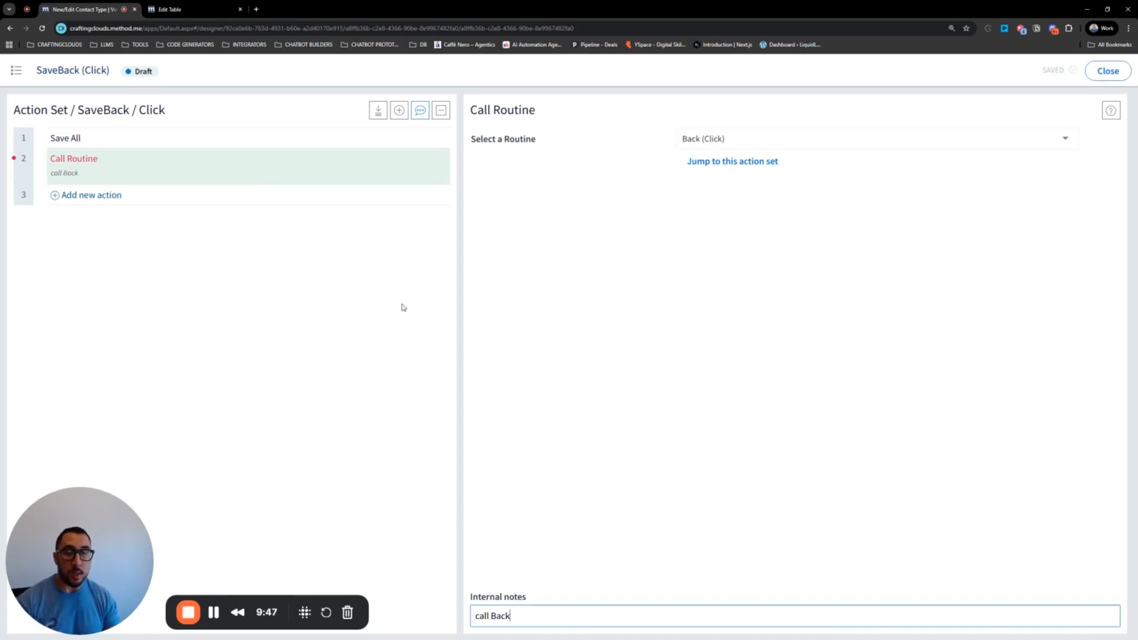
left_click(354, 333)
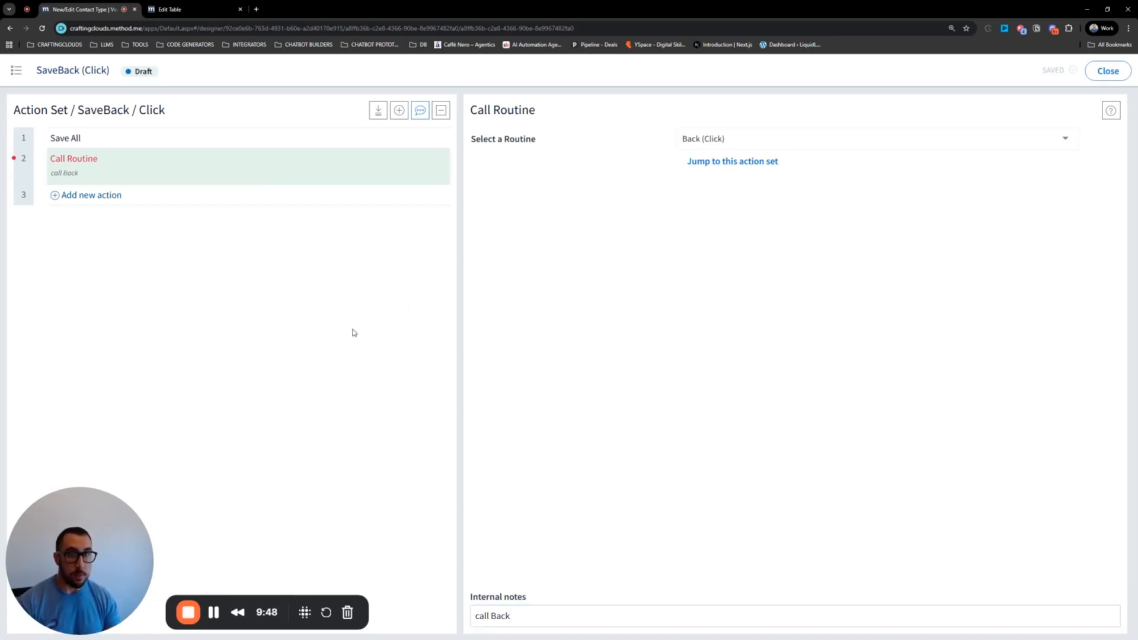
left_click(146, 142)
left_click(152, 163)
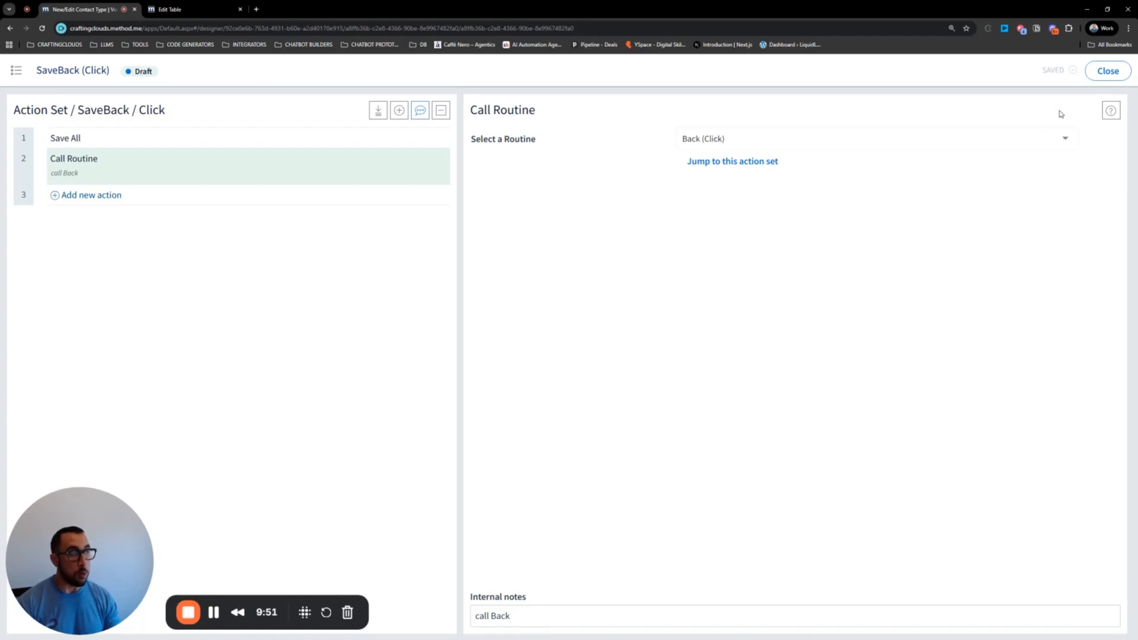
left_click(1110, 71)
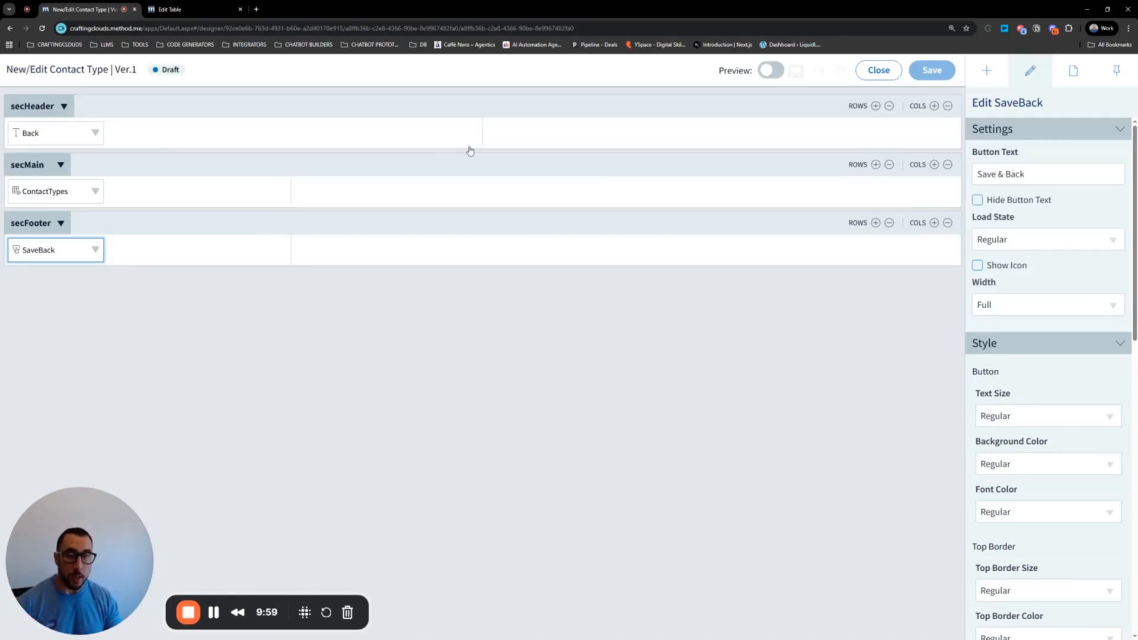
left_click(883, 72)
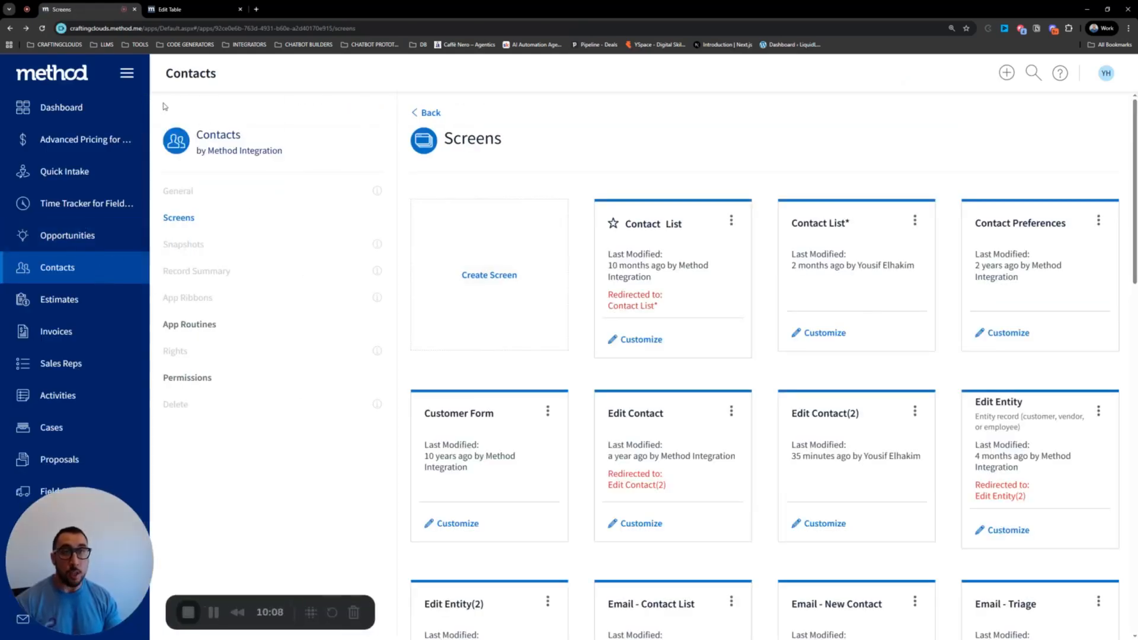
- Return to the contact record, open its Edit Contact(2) screen for customizing, and select the ContactType dropdown in secDetailsColumn1
left_click(10, 30)
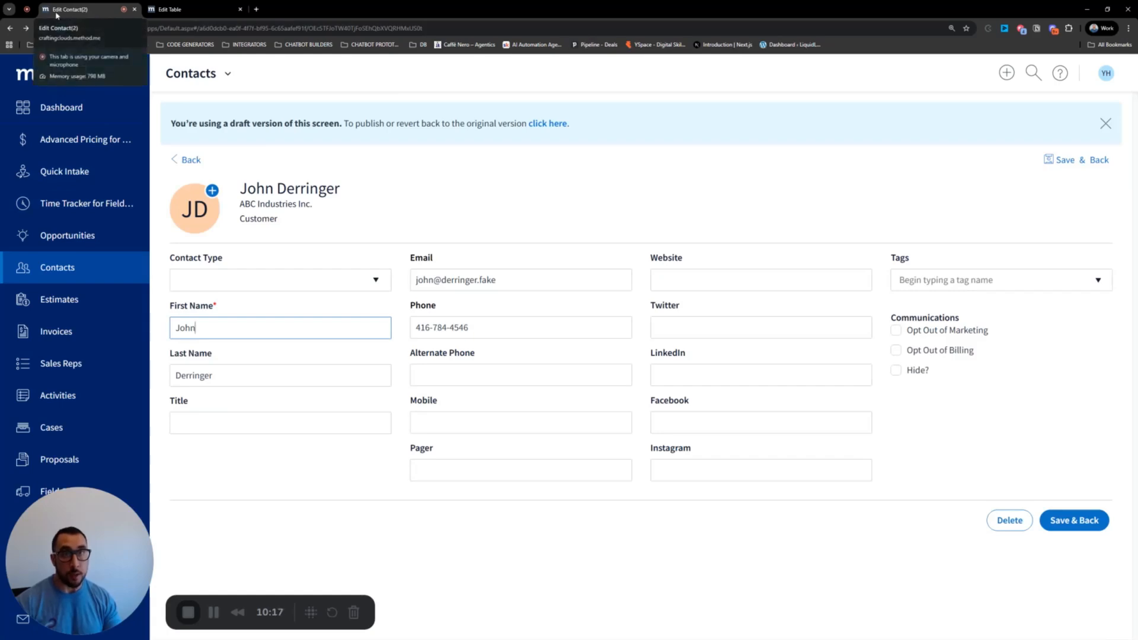
left_click(227, 73)
left_click(215, 124)
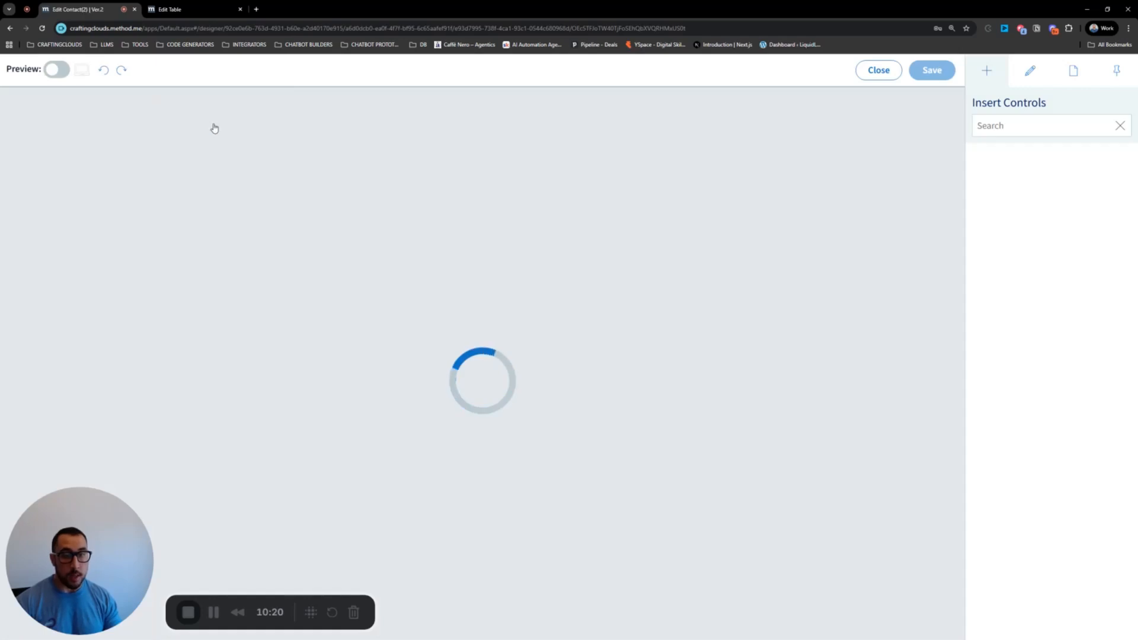
scroll(234, 195, "down", 5)
scroll(237, 230, "down", 2)
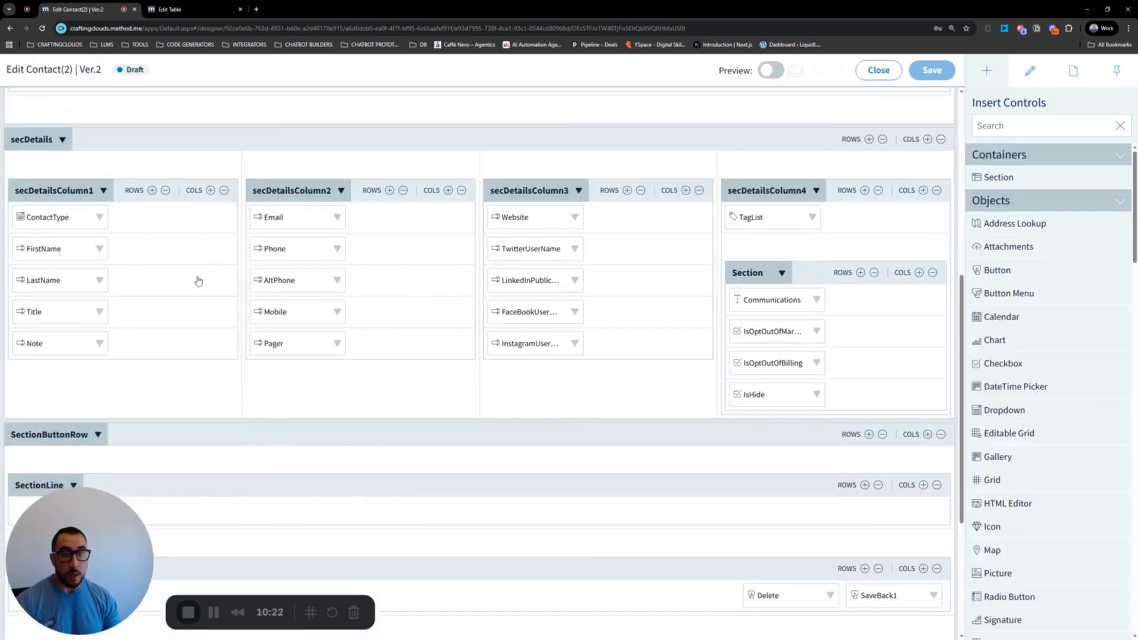
left_click(75, 219)
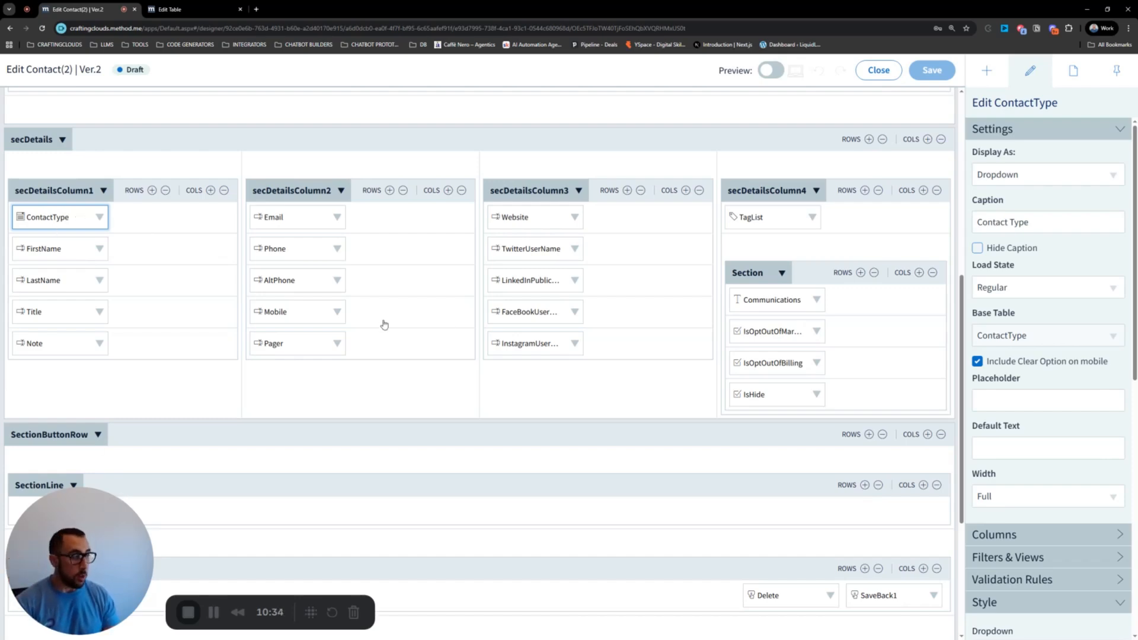
- Filter the ContactType dropdown's Default view with the condition IsActive Is Equal Yes/No set to Yes, and close the view filter
left_click(102, 220)
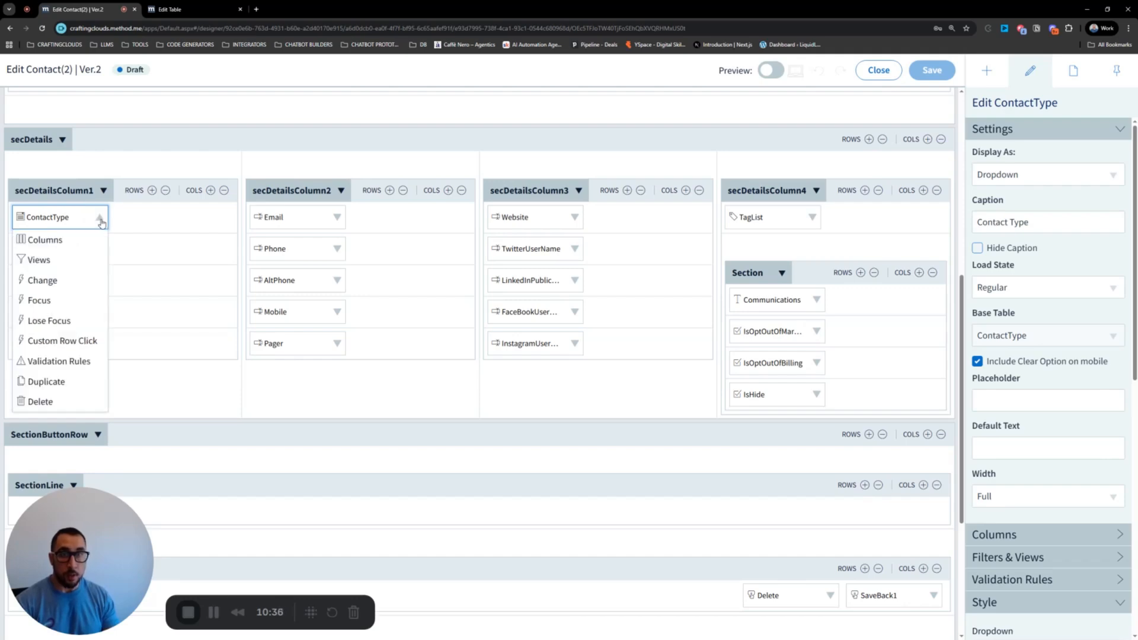
left_click(38, 259)
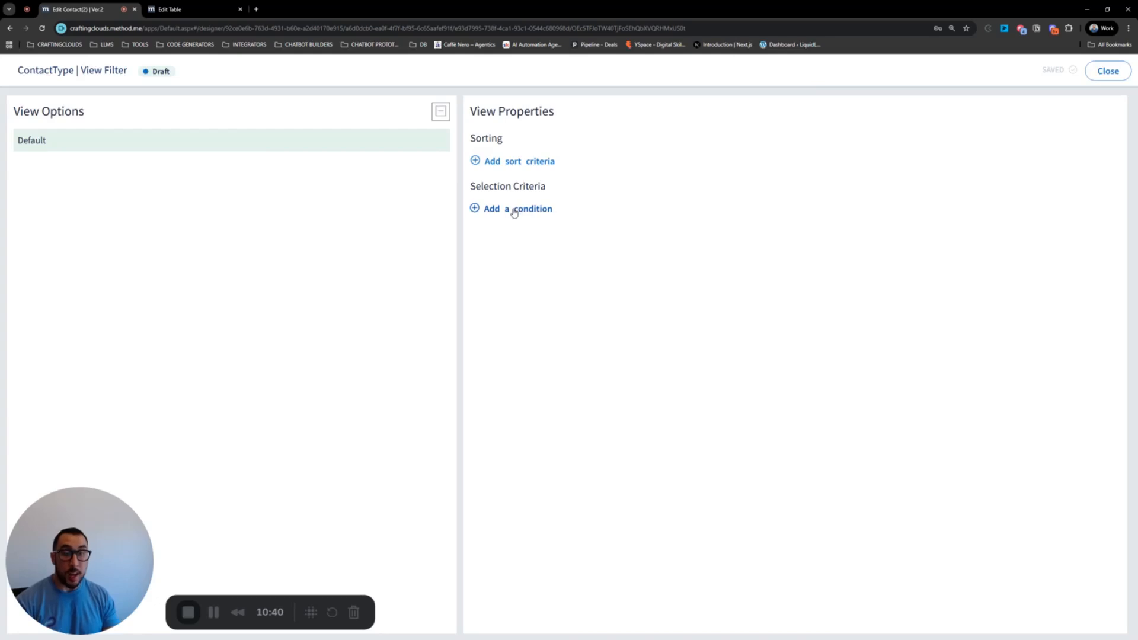
left_click(513, 211)
left_click(582, 237)
type("isa")
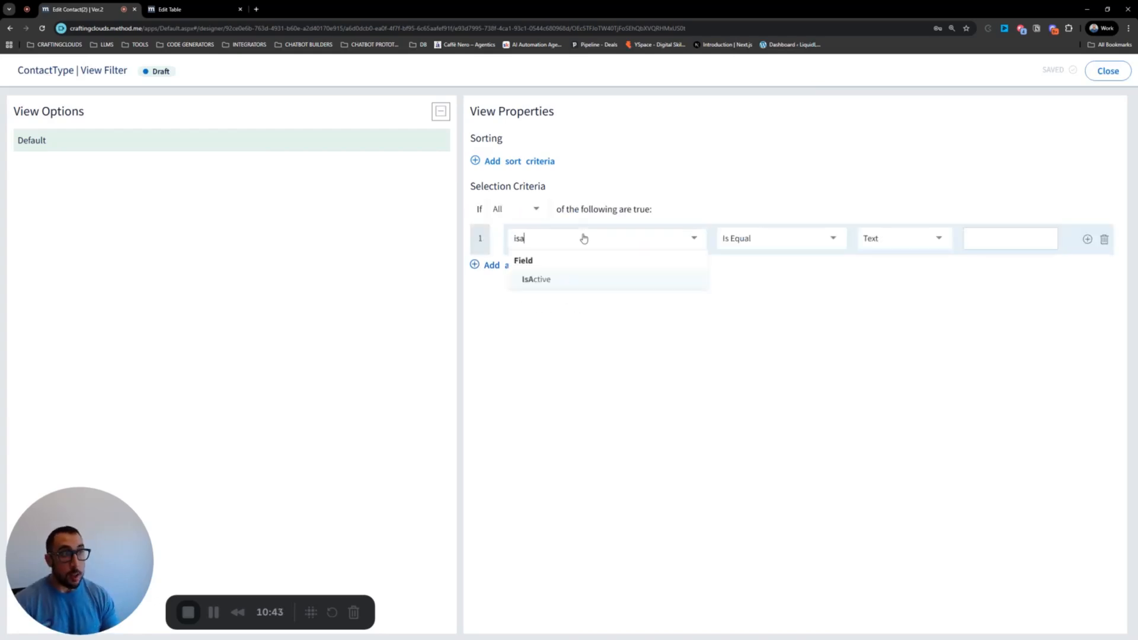
left_click(566, 279)
left_click(901, 238)
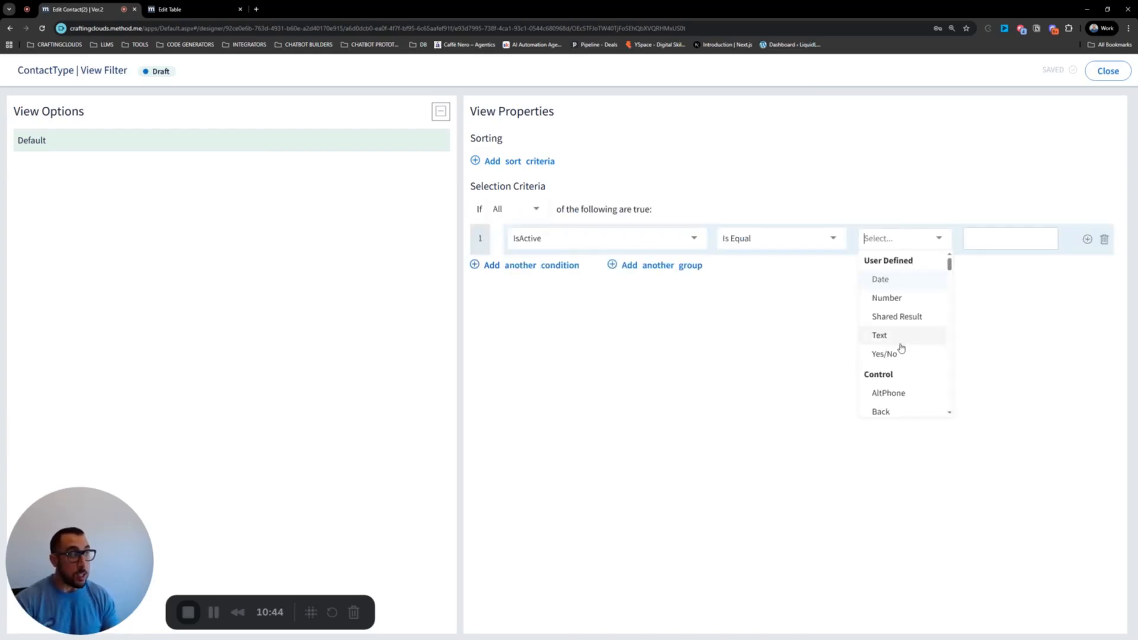
left_click(899, 354)
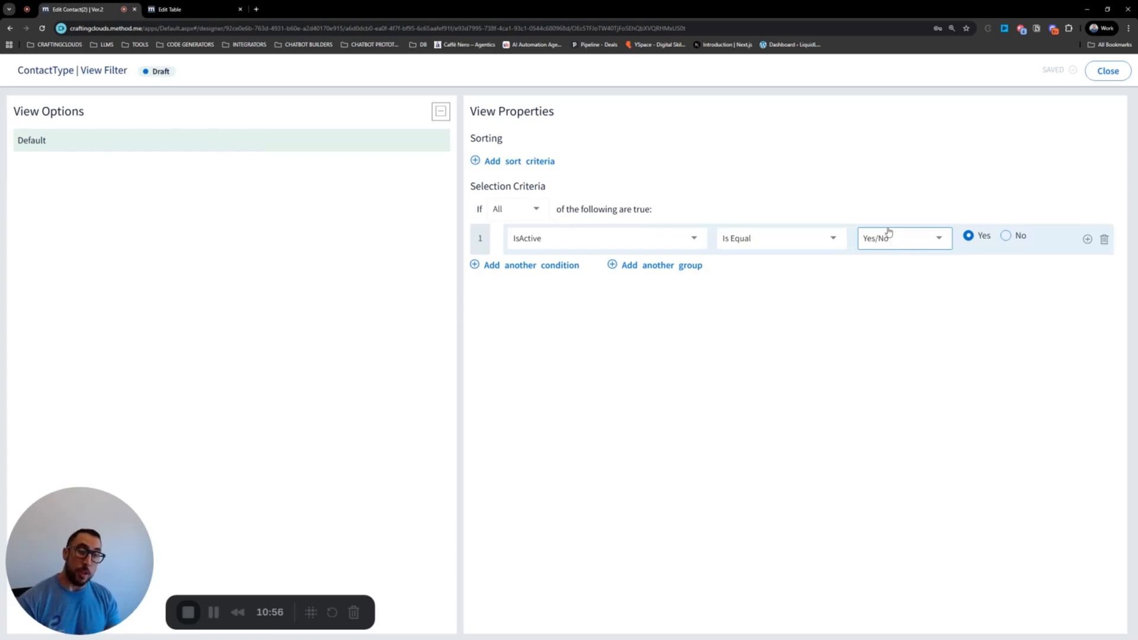
left_click(1105, 68)
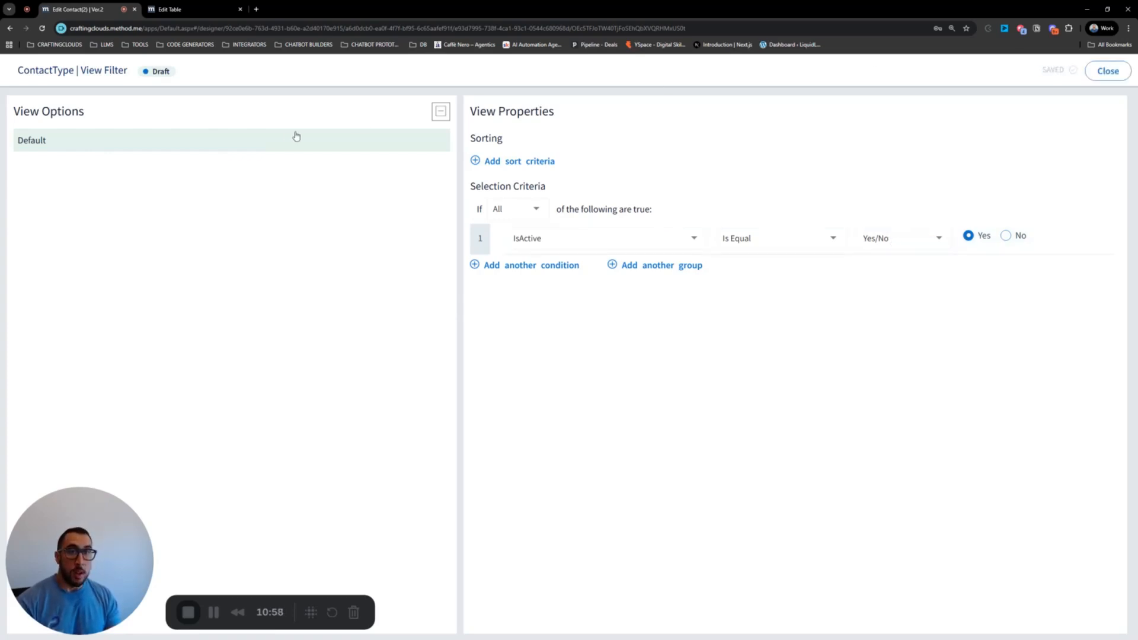
- Add a Go To Screen action to the ContactType dropdown's Custom Row Click event
scroll(132, 438, "down", 3)
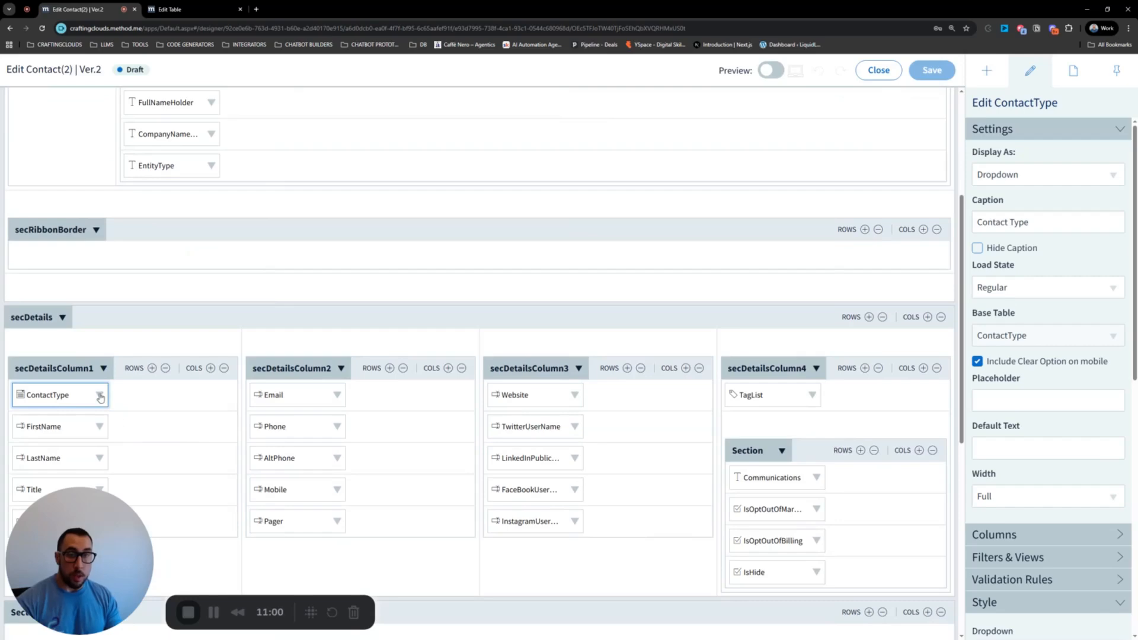
left_click(100, 395)
scroll(71, 439, "down", 1)
left_click(71, 475)
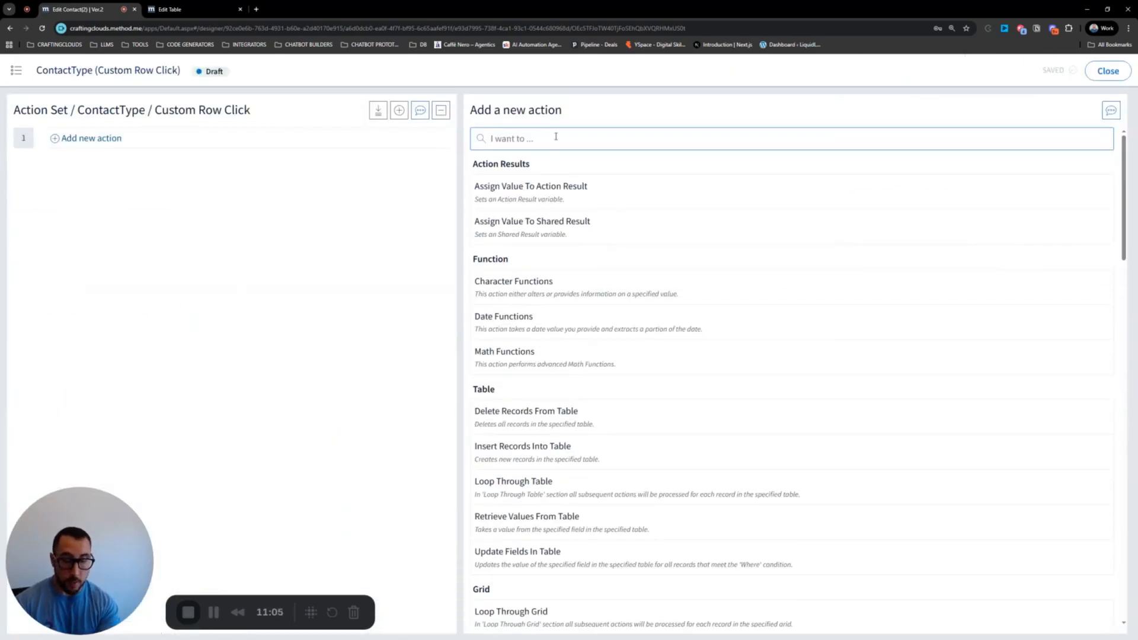
type("go to")
left_click(531, 195)
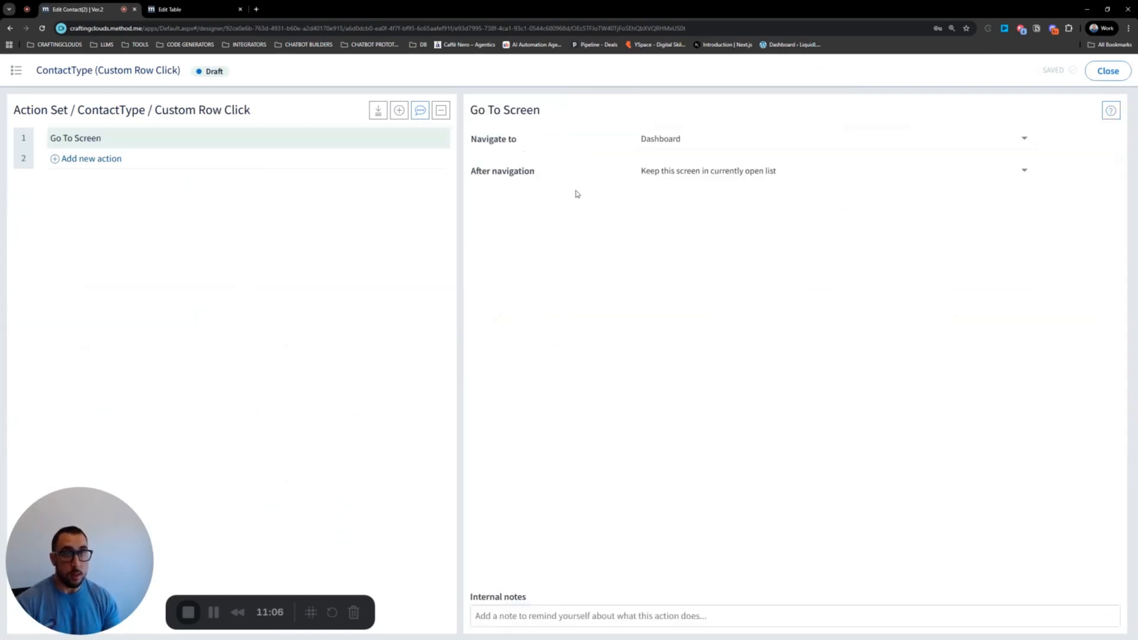
- Make the Go To Screen action navigate to the New/Edit Contact Type screen in the Contacts app
left_click(718, 141)
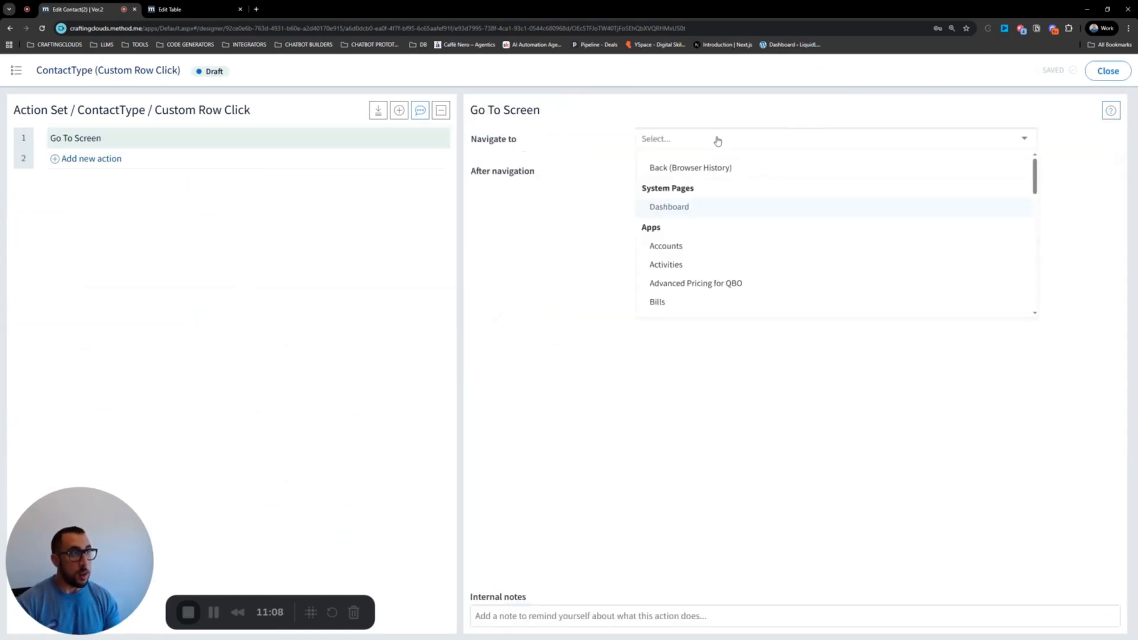
type("cont")
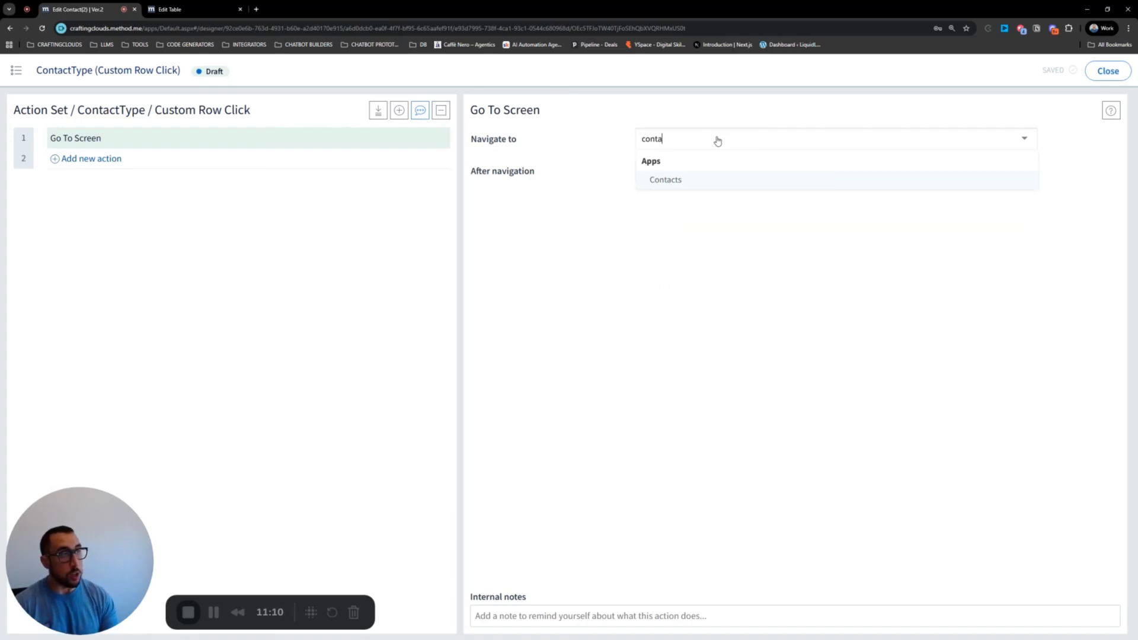
type("a")
left_click(687, 183)
left_click(958, 137)
scroll(951, 215, "down", 3)
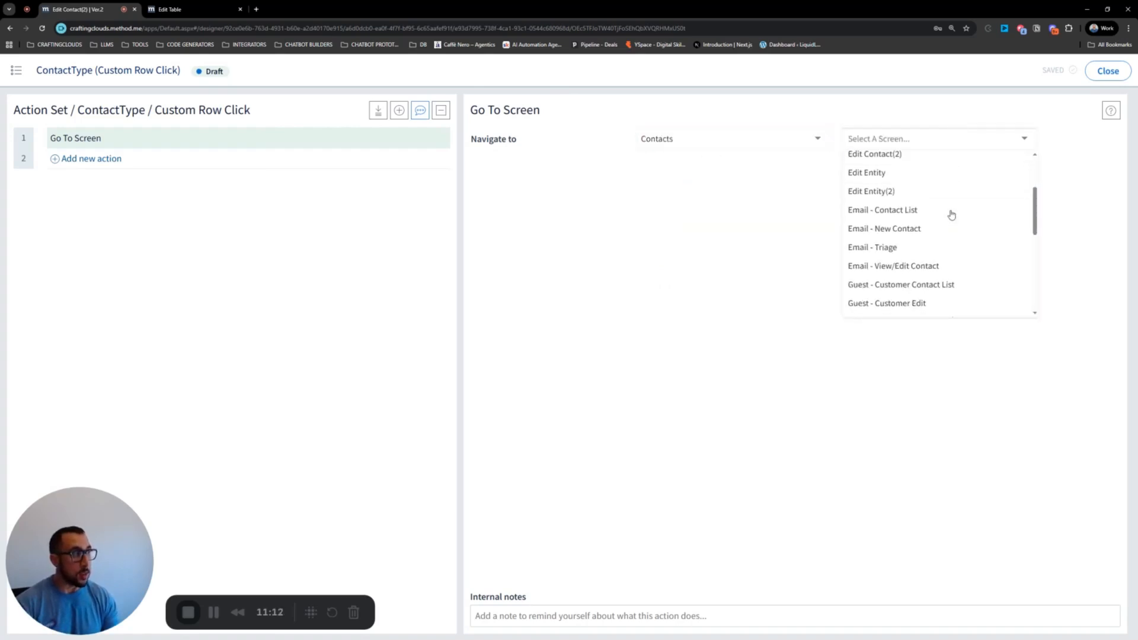
scroll(952, 215, "down", 3)
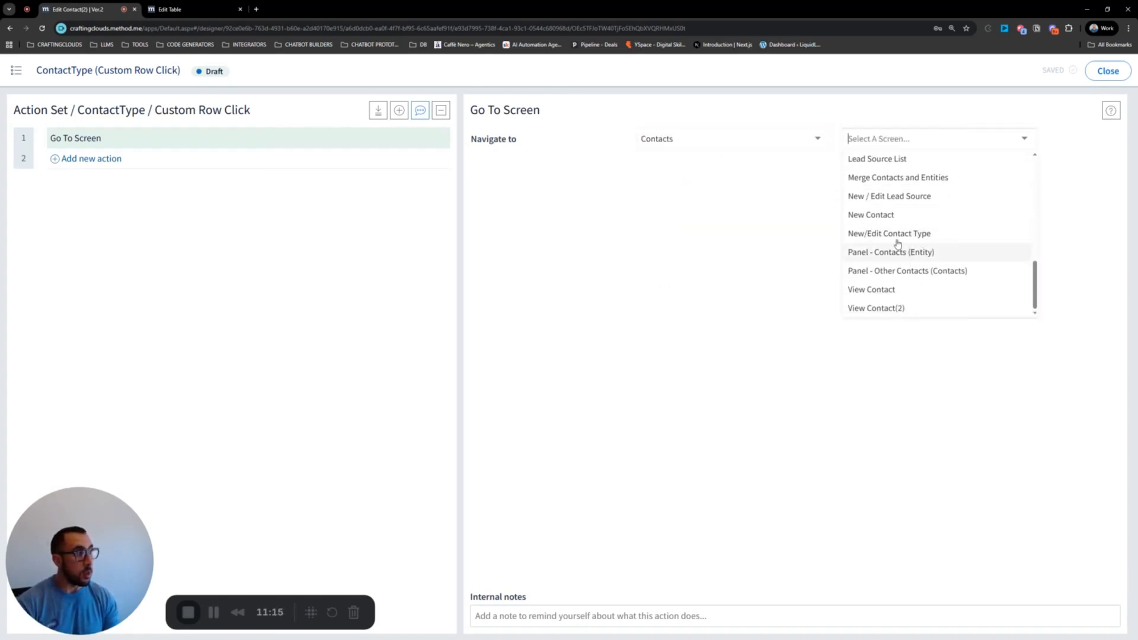
left_click(897, 234)
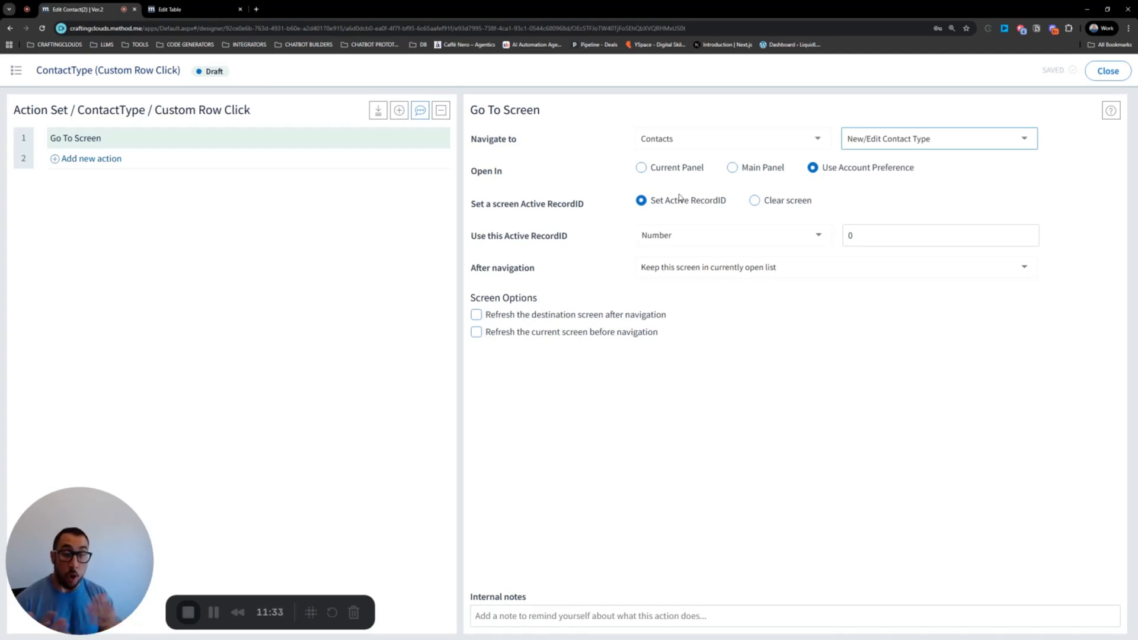
- Set the Go To Screen action to use the Clear screen option instead of Set Active RecordID
left_click(754, 201)
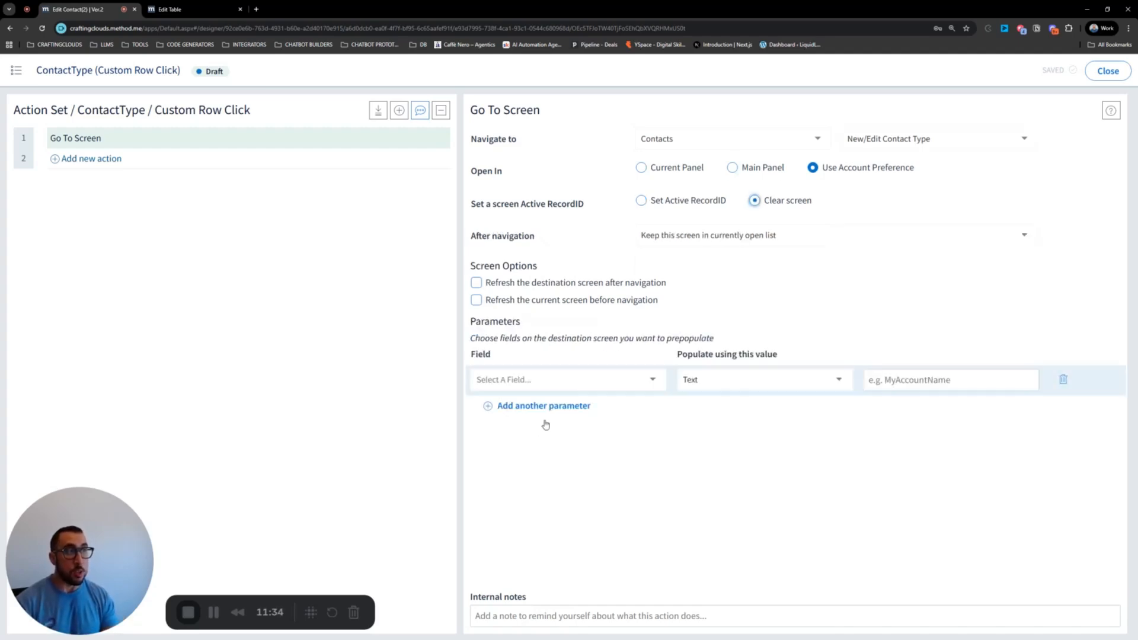
left_click(646, 204)
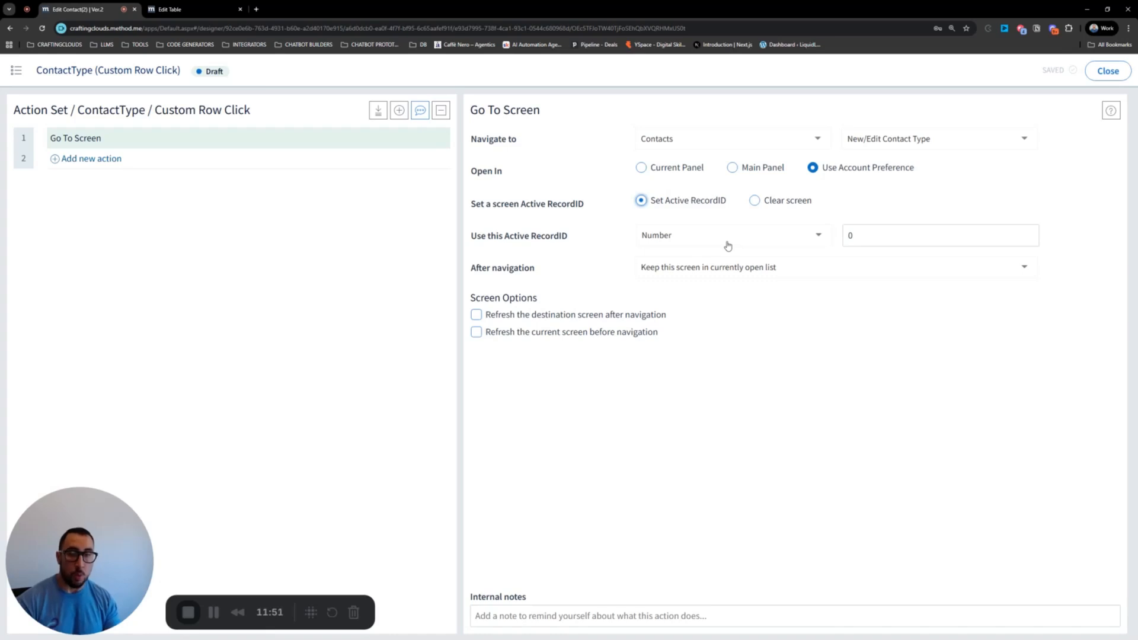
left_click(755, 201)
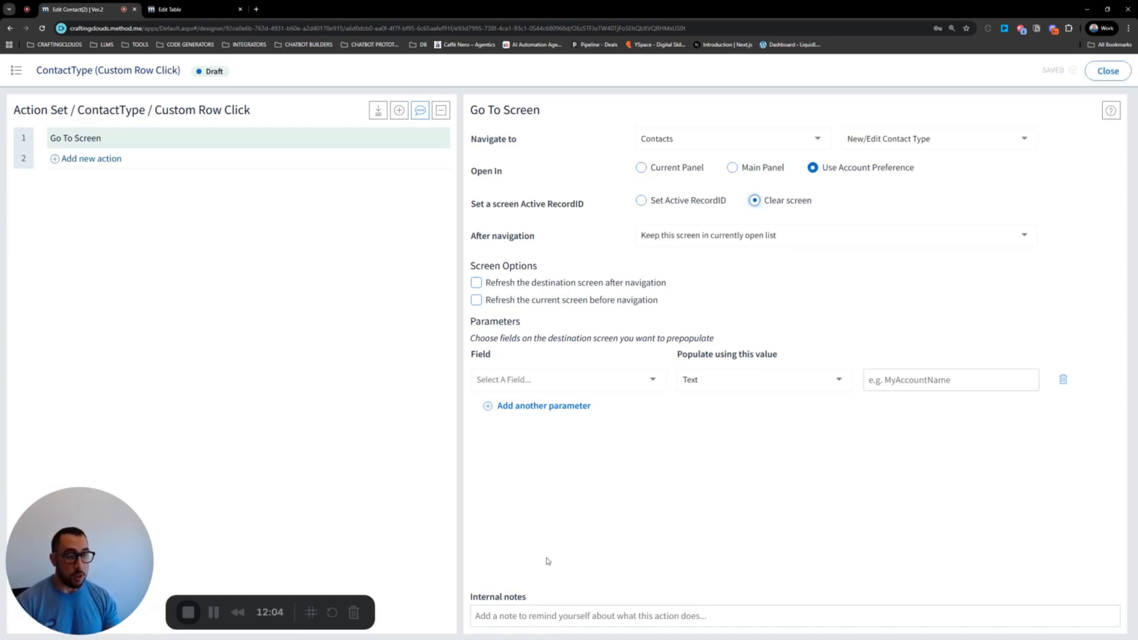
- Add the internal note "go to New/Edit Contact Type" to the Go To Screen action and close the action set
left_click(596, 616)
type("go to ")
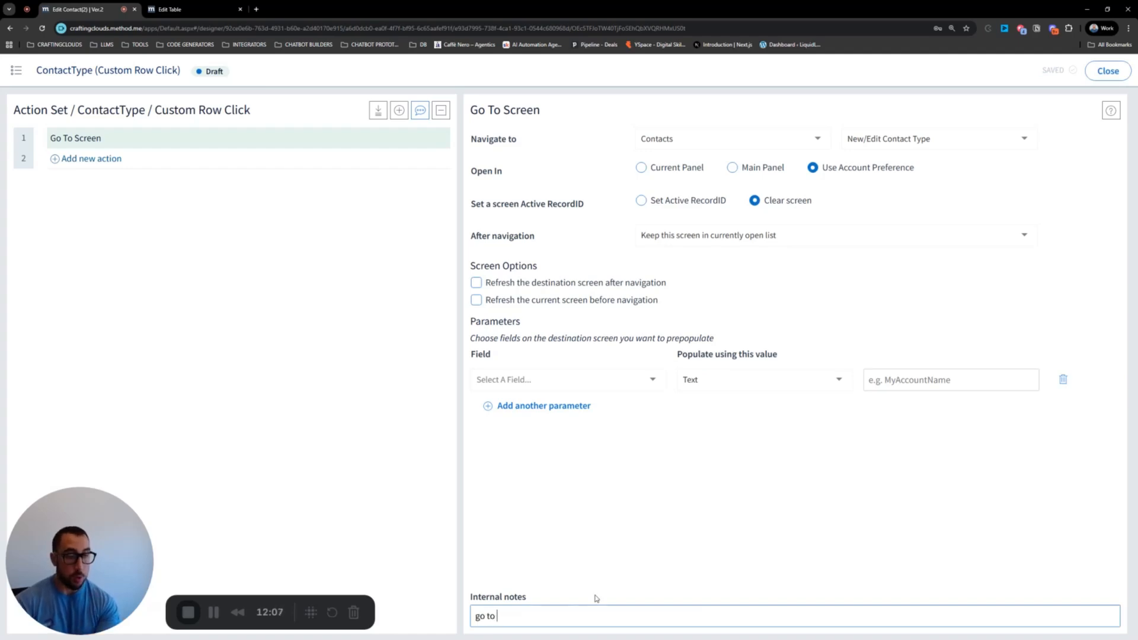
type("New/Edit")
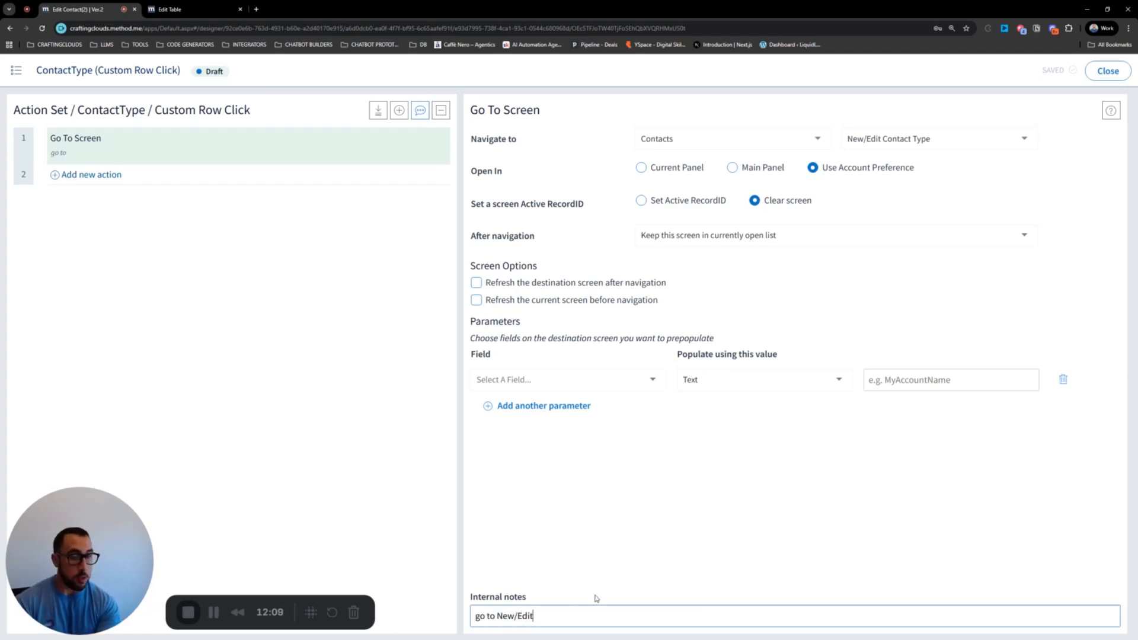
type(" Contact Type")
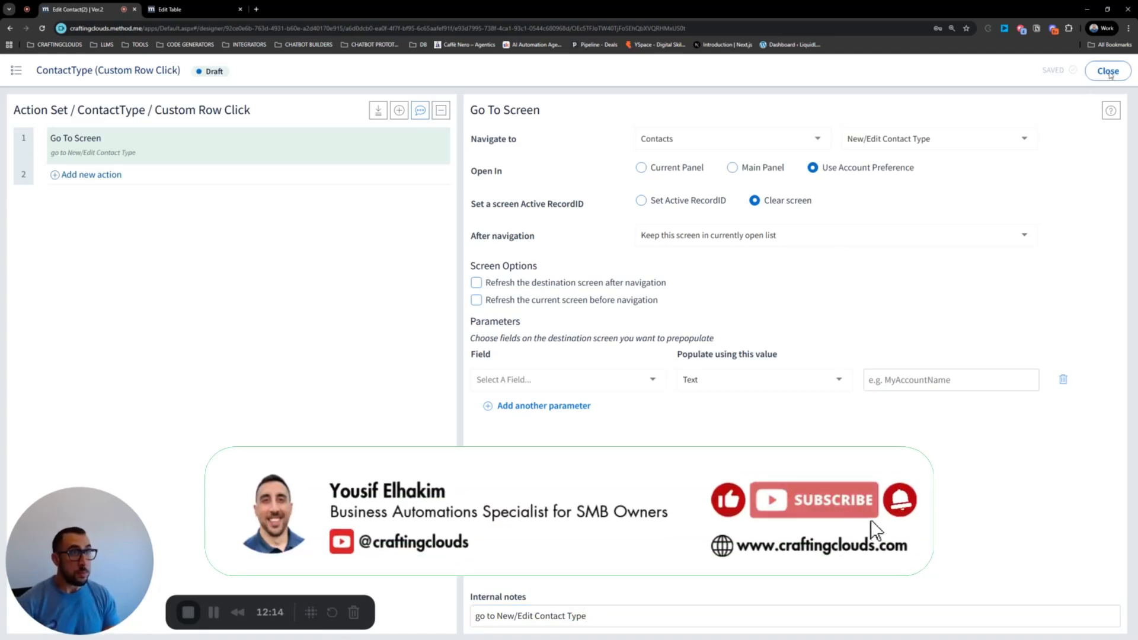
left_click(1108, 71)
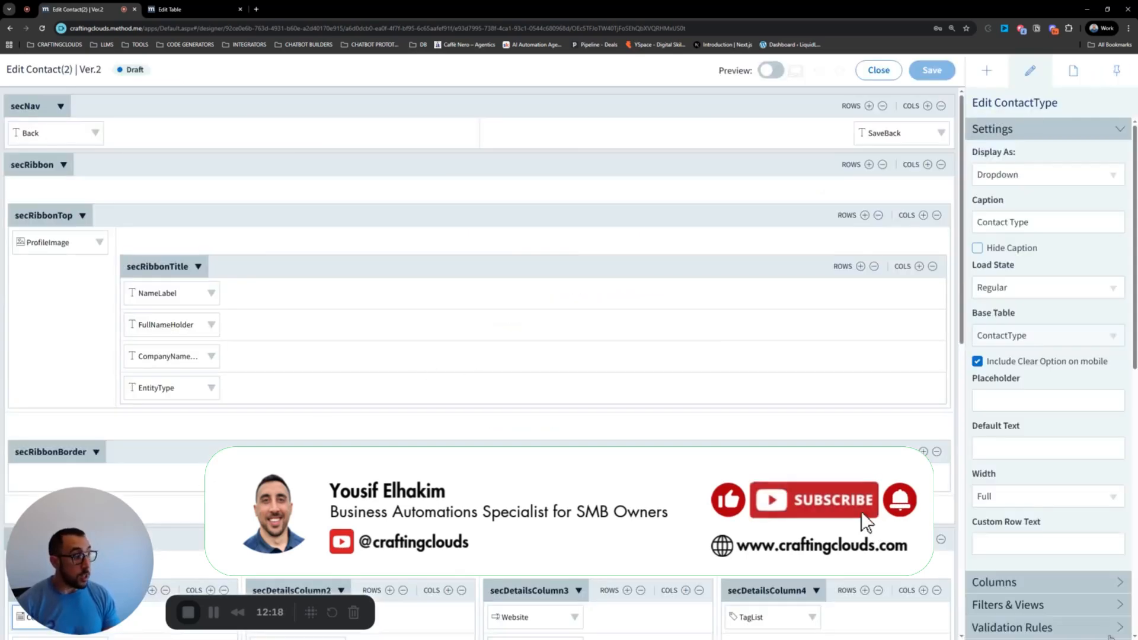
- Locate the ContactType dropdown's Custom Row Text setting and review its Custom Row Click action set
left_click_drag(974, 526, 1047, 529)
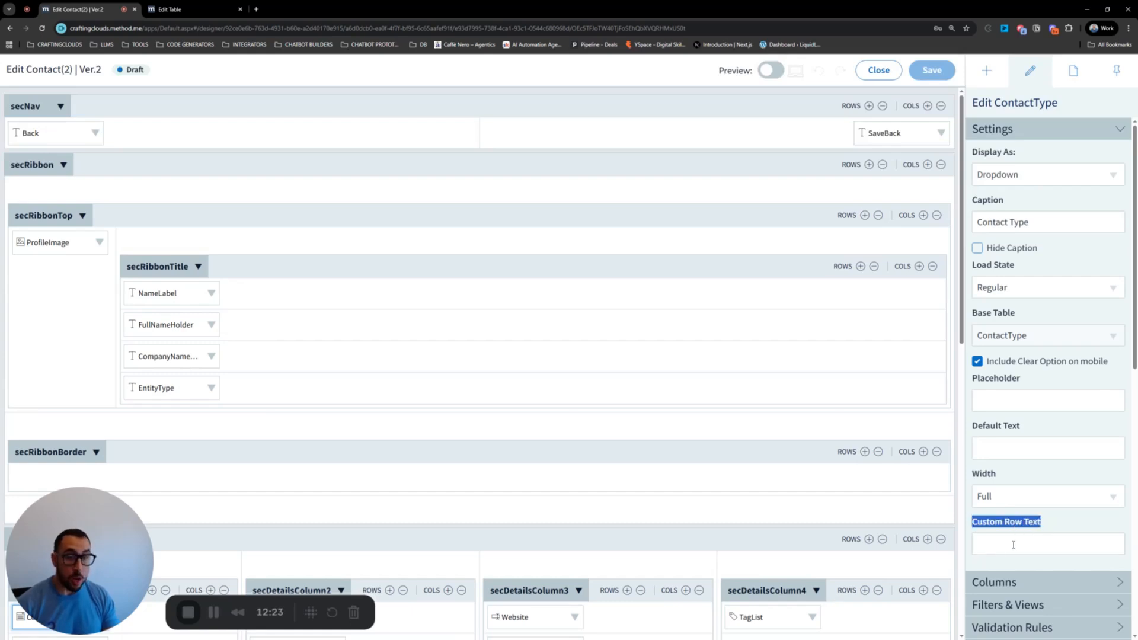
scroll(236, 427, "down", 5)
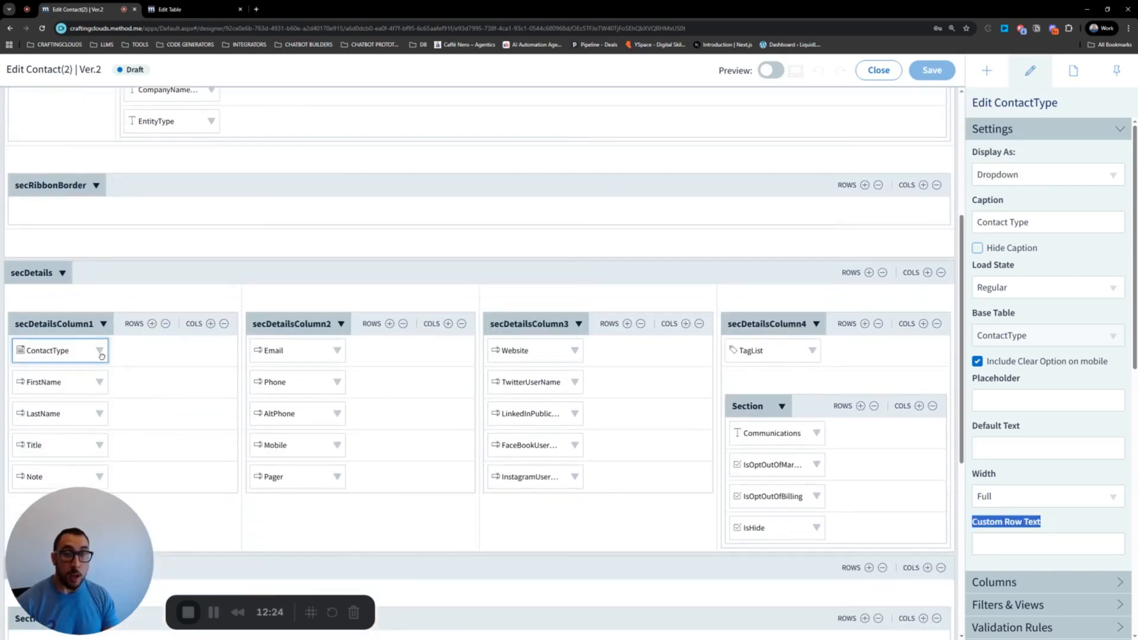
left_click(100, 351)
left_click(76, 476)
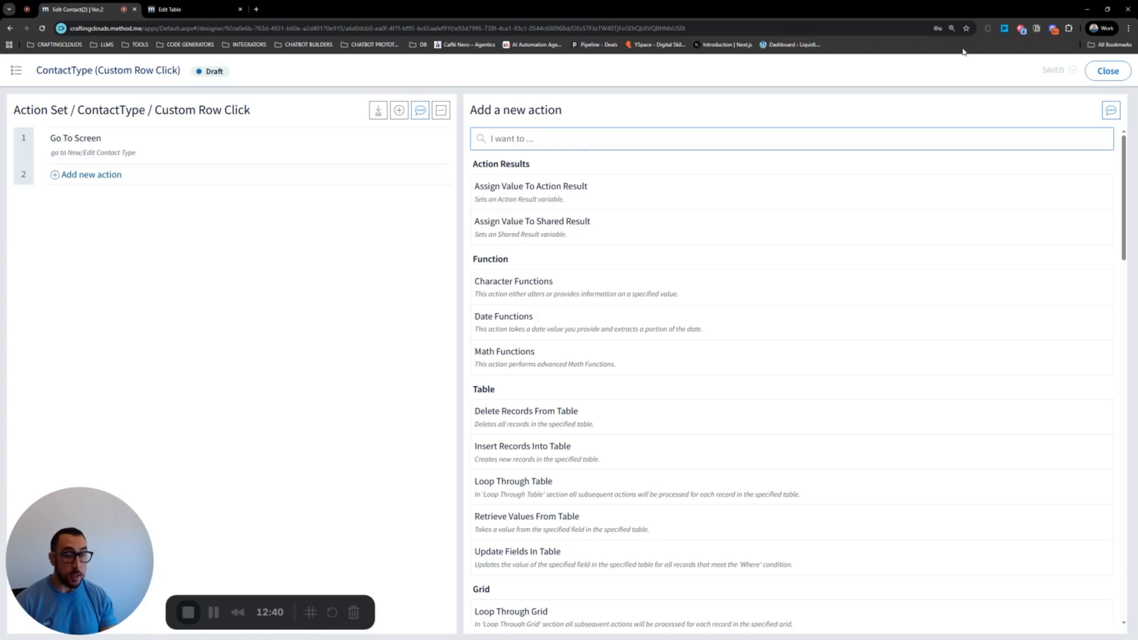
left_click(1109, 70)
- Set the ContactType dropdown's Custom Row Text to "New/Edit Contact Type", and save and close the Edit Contact(2) screen
scroll(872, 365, "down", 5)
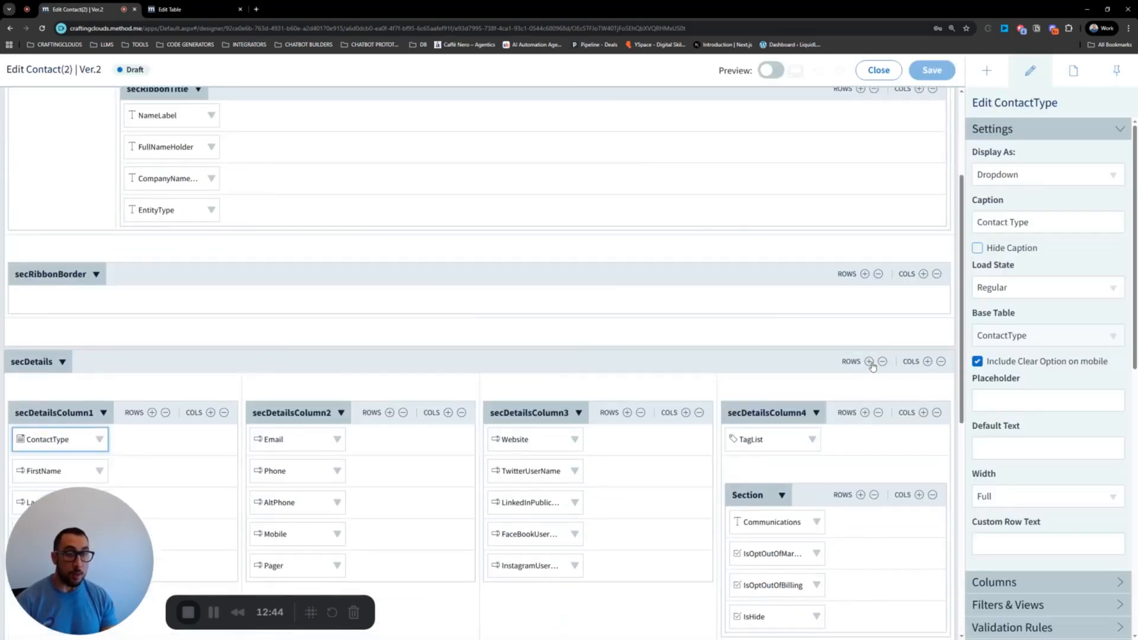
left_click(1006, 540)
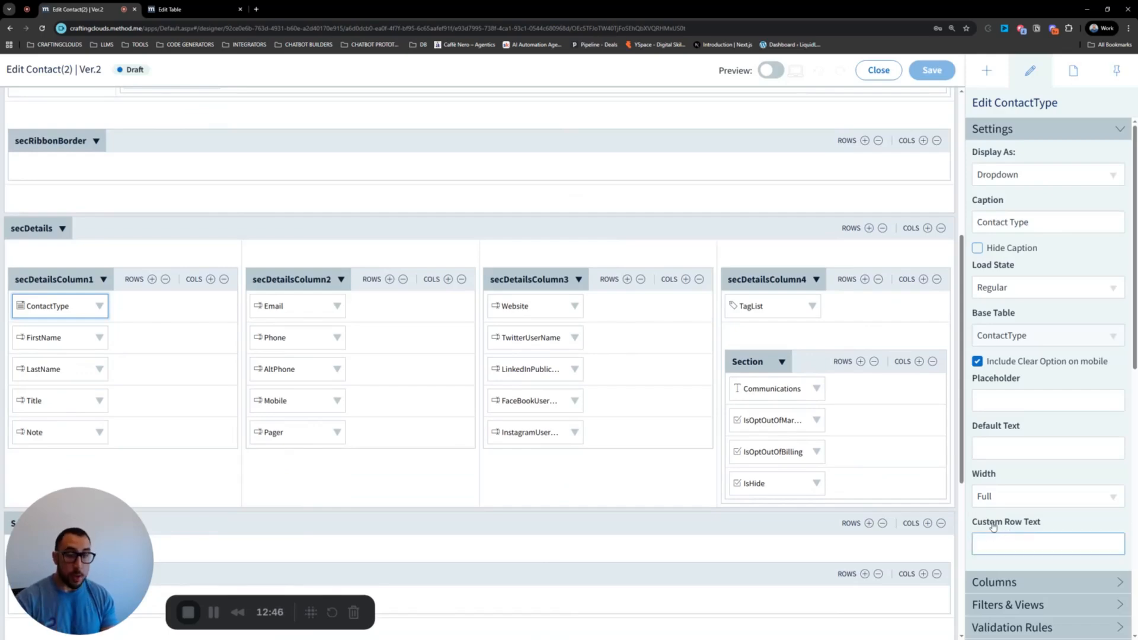
type("New")
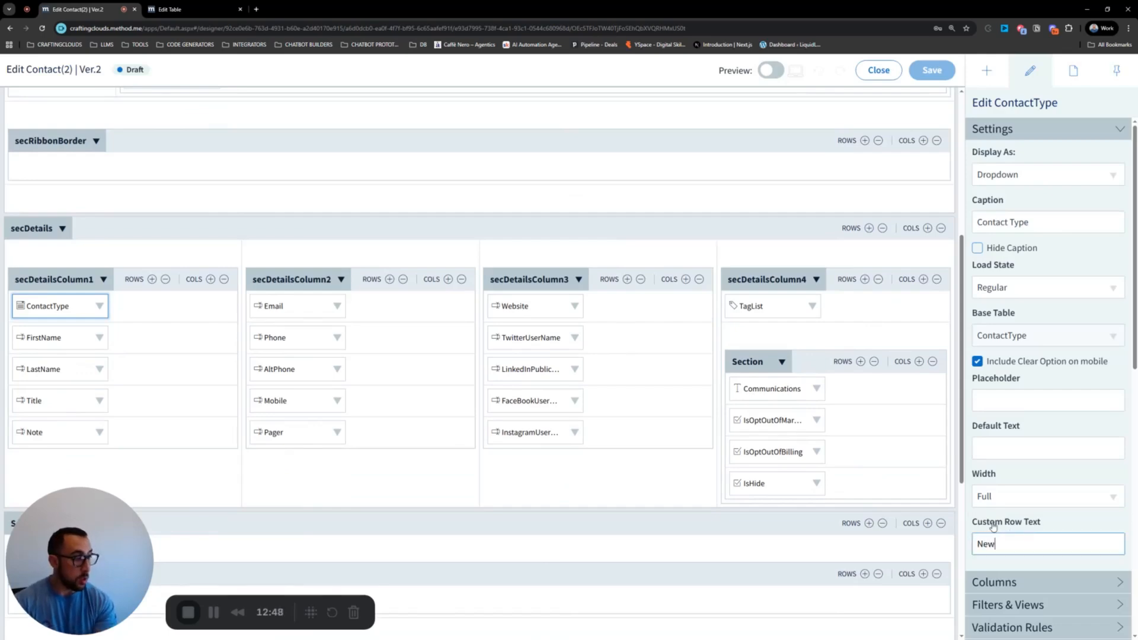
type("/Edit Contact ")
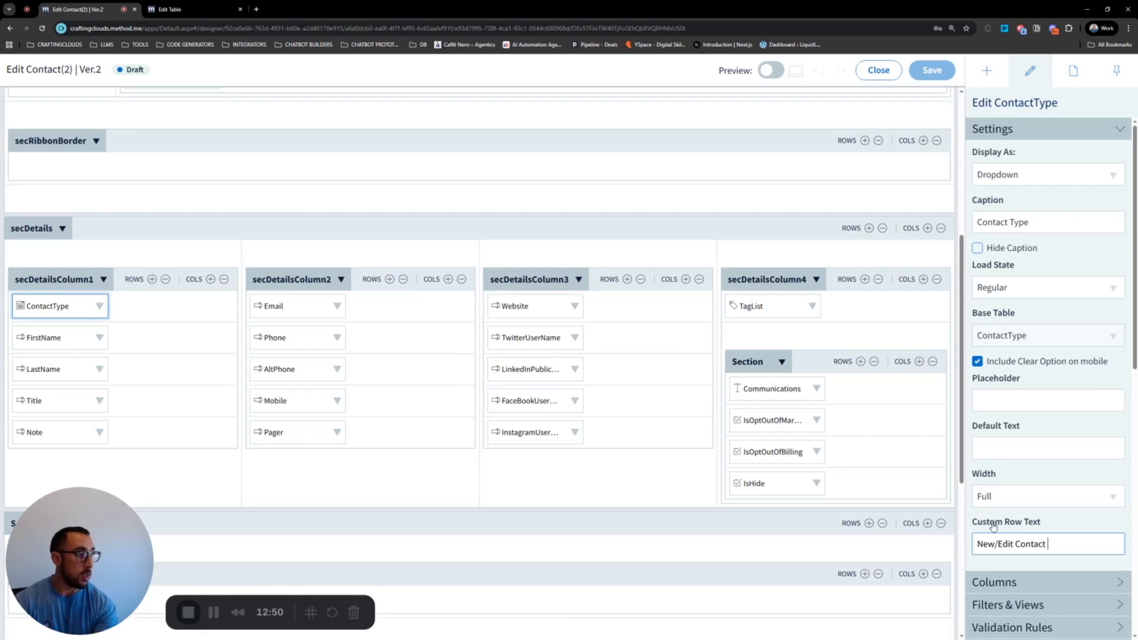
type("Typ")
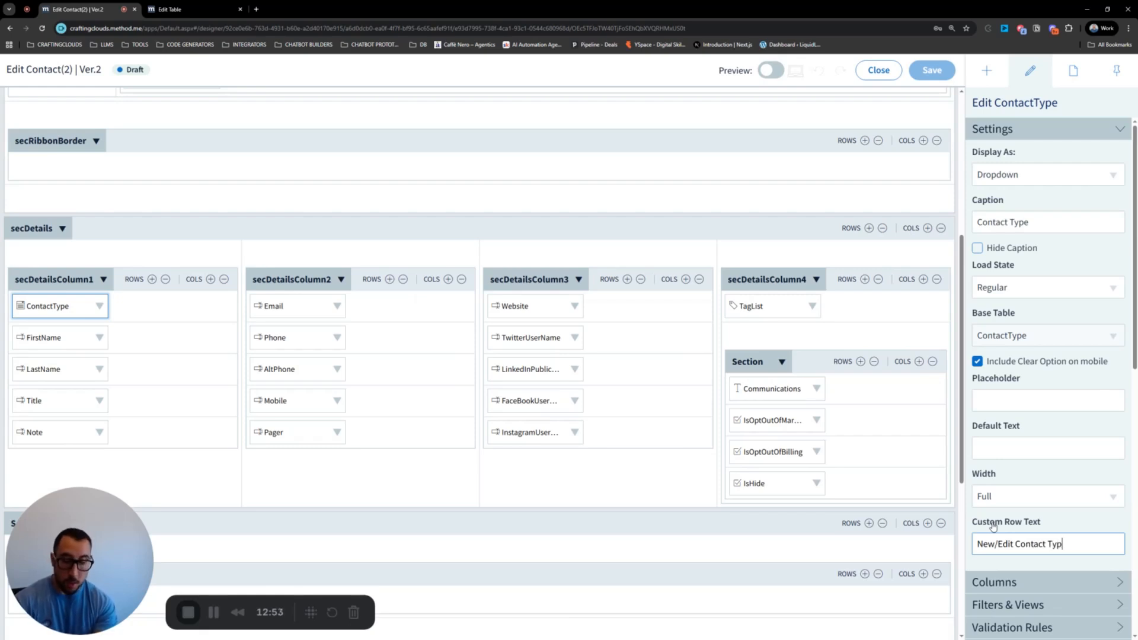
type("e")
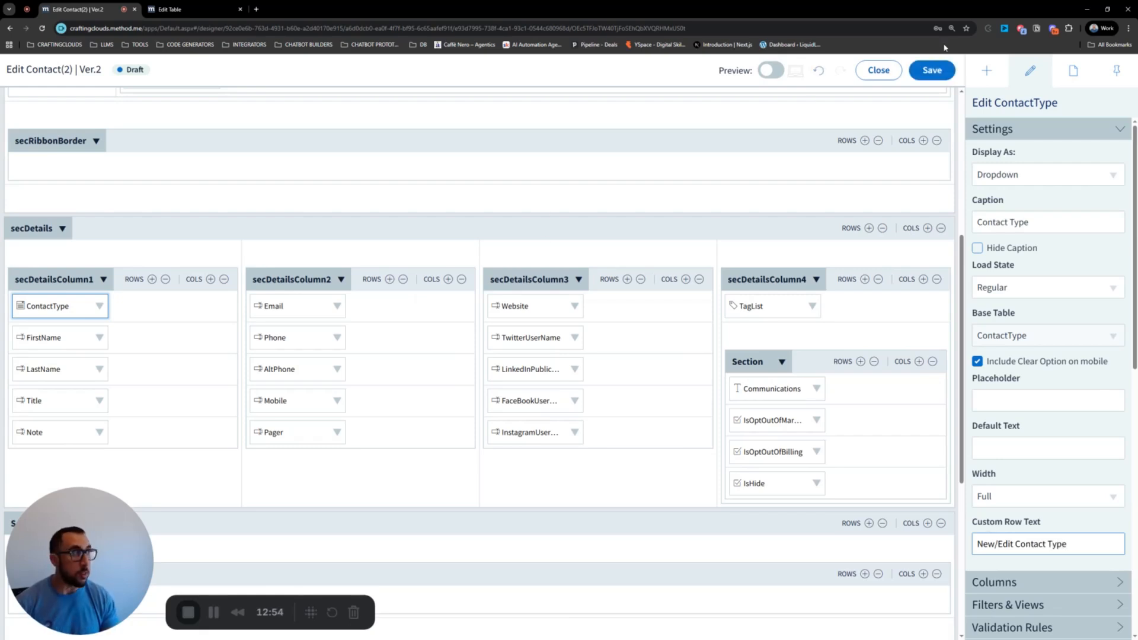
left_click(937, 74)
left_click(879, 70)
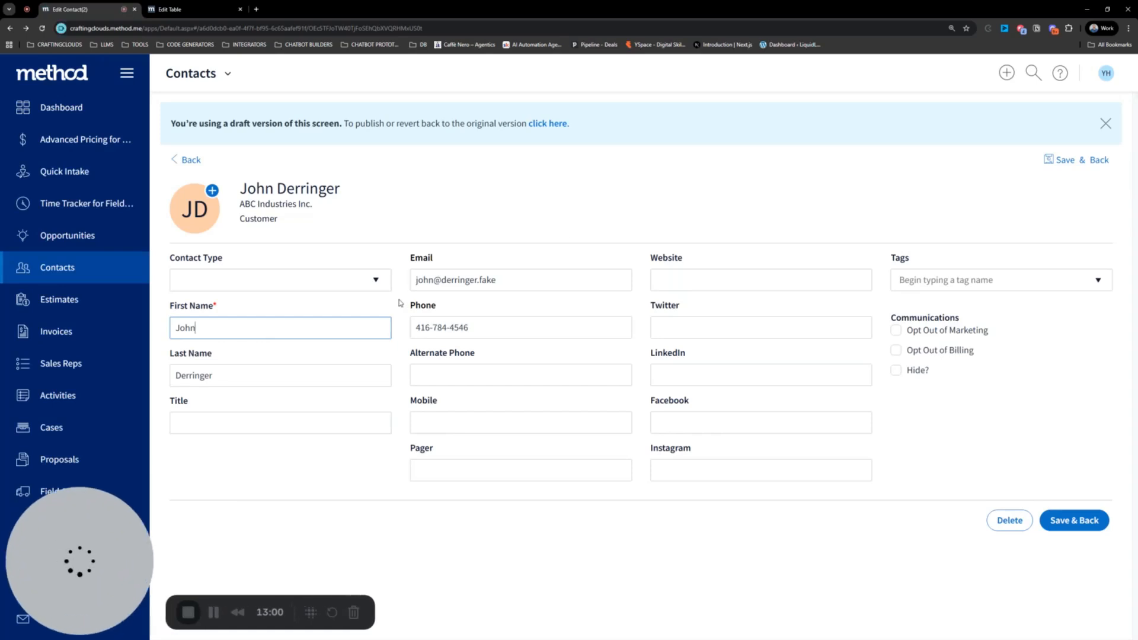
- Open New/Edit Contact Type from the contact's Contact Type dropdown, mark Accounting, HR and Operations as active, and save back to the contact
left_click(376, 279)
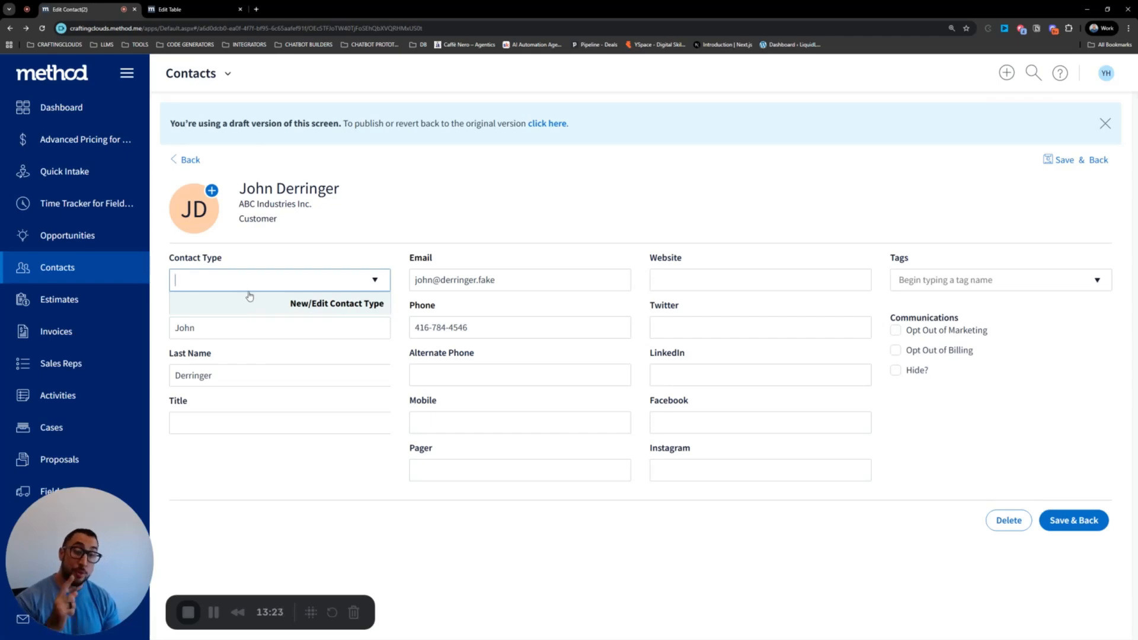
left_click(307, 303)
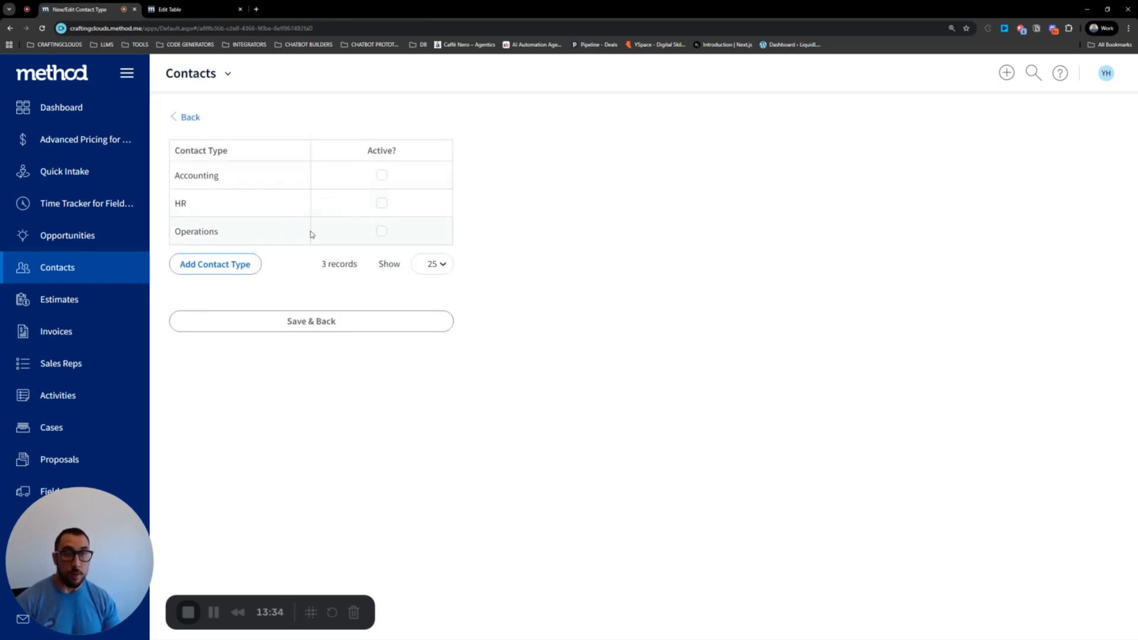
left_click(381, 176)
left_click(381, 203)
left_click(381, 231)
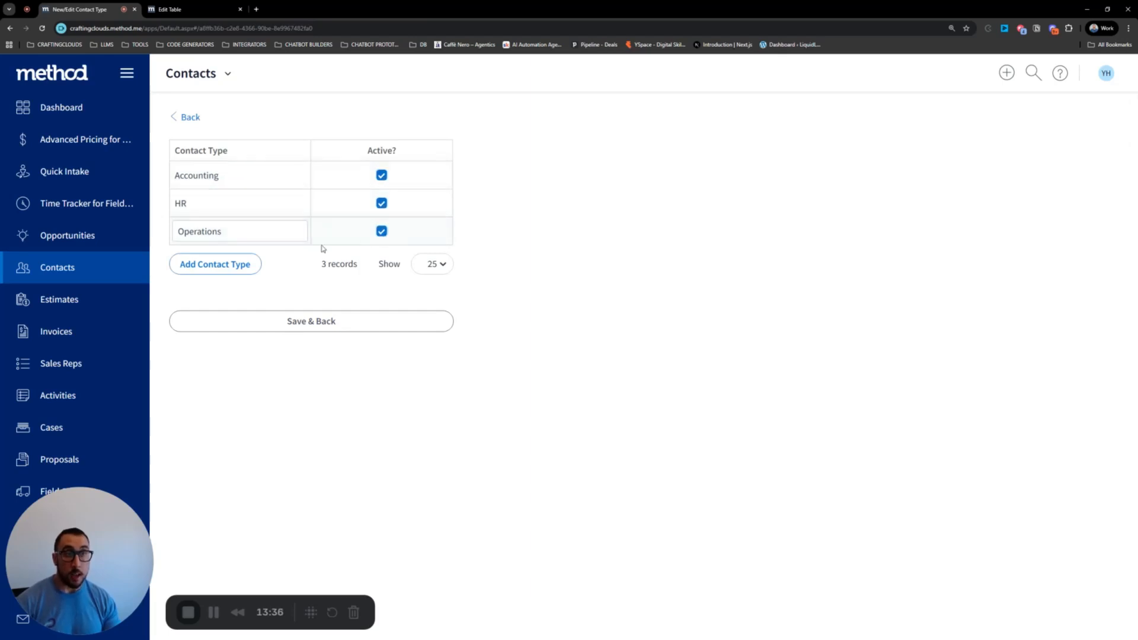
left_click(279, 326)
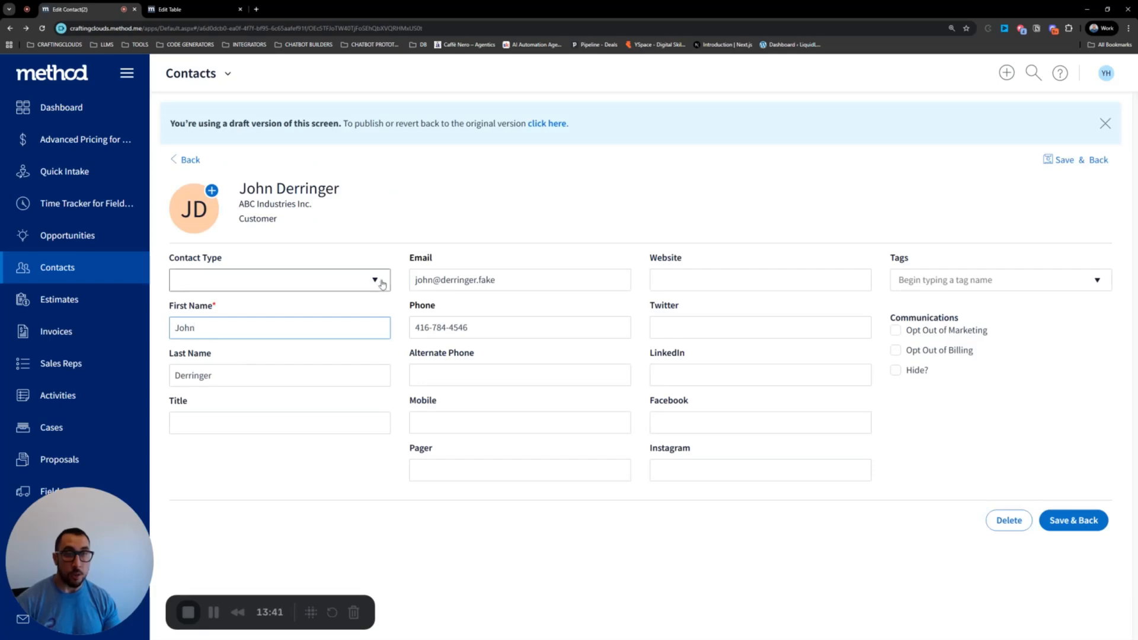
- Open New/Edit Contact Type from the contact's Contact Type dropdown and add a blank contact type row
left_click(374, 280)
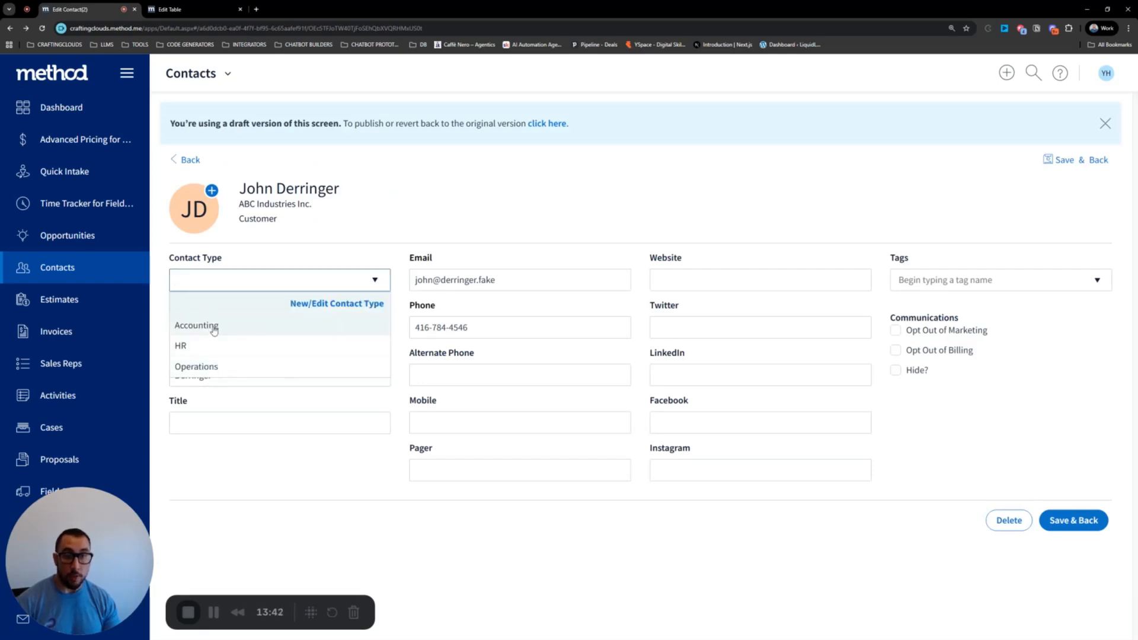
left_click(336, 304)
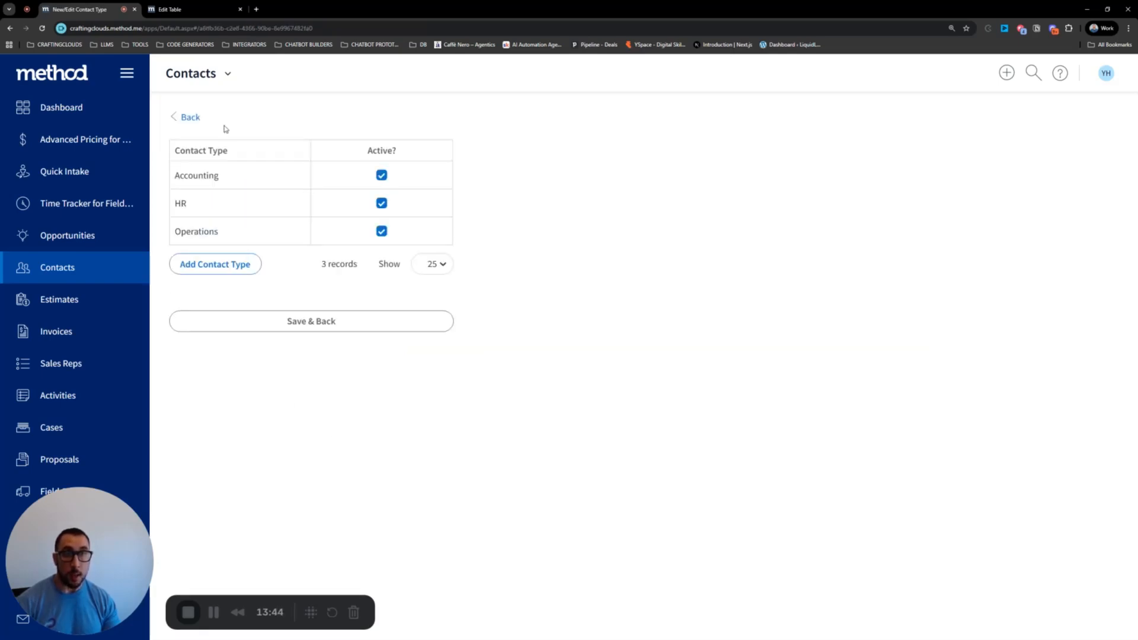
left_click(233, 266)
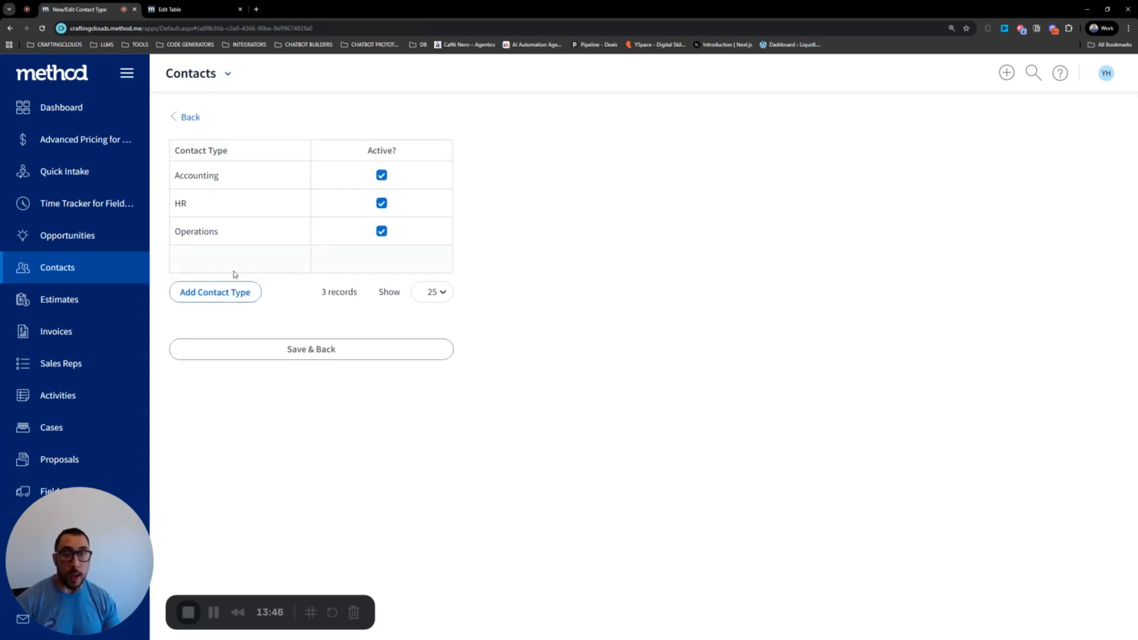
left_click(241, 254)
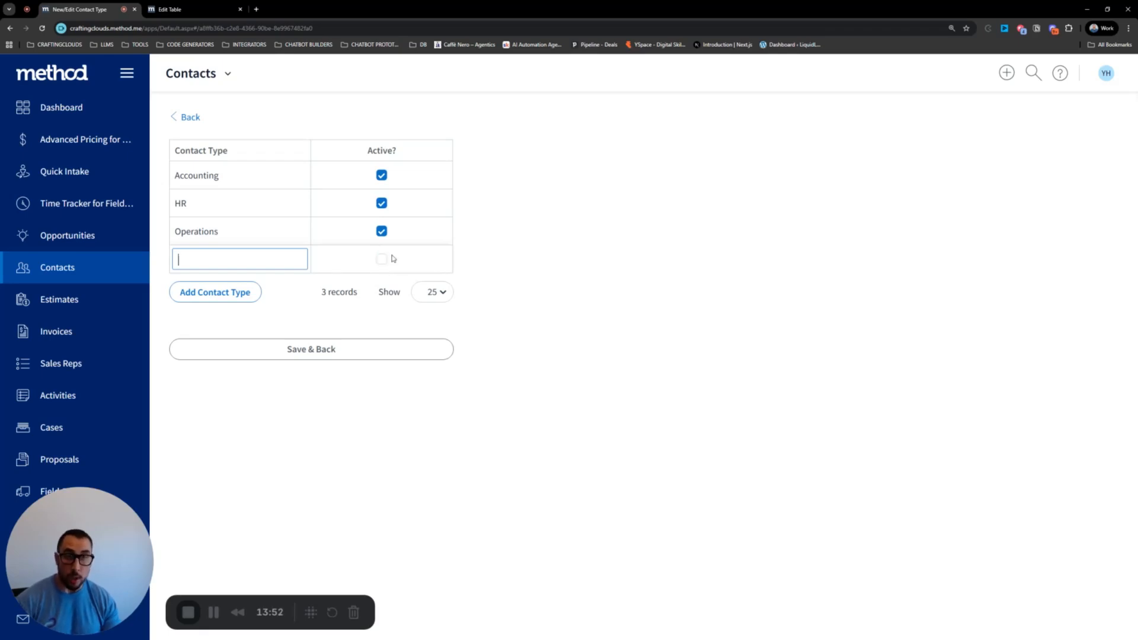
- Customize the New/Edit Contact Type screen and open the Active? column's settings in the ContactTypes grid
left_click(227, 73)
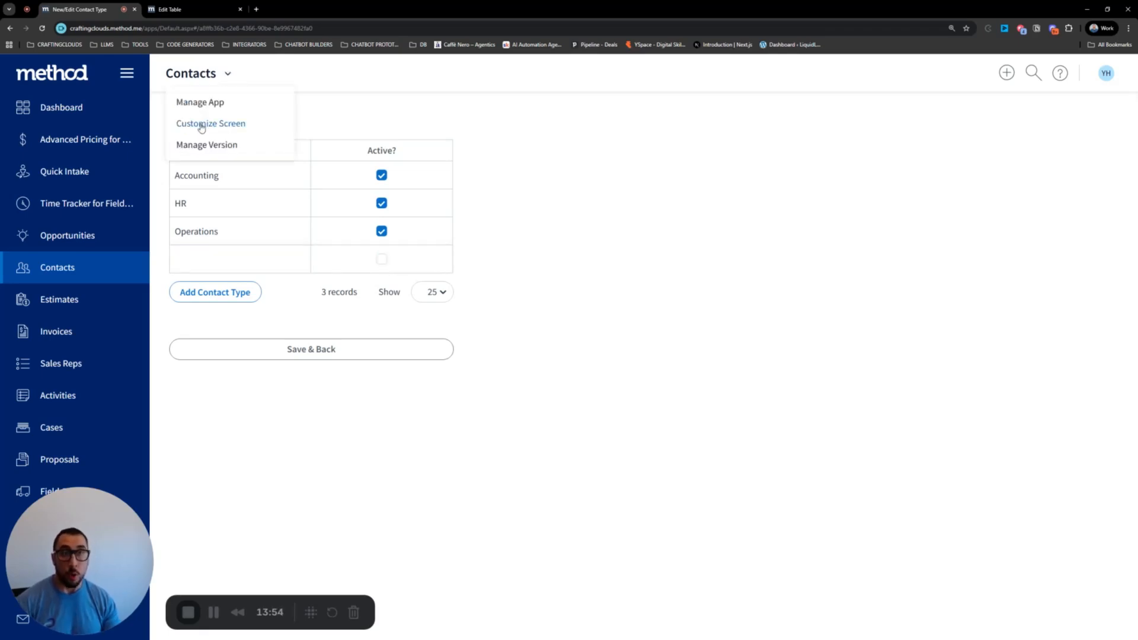
left_click(201, 123)
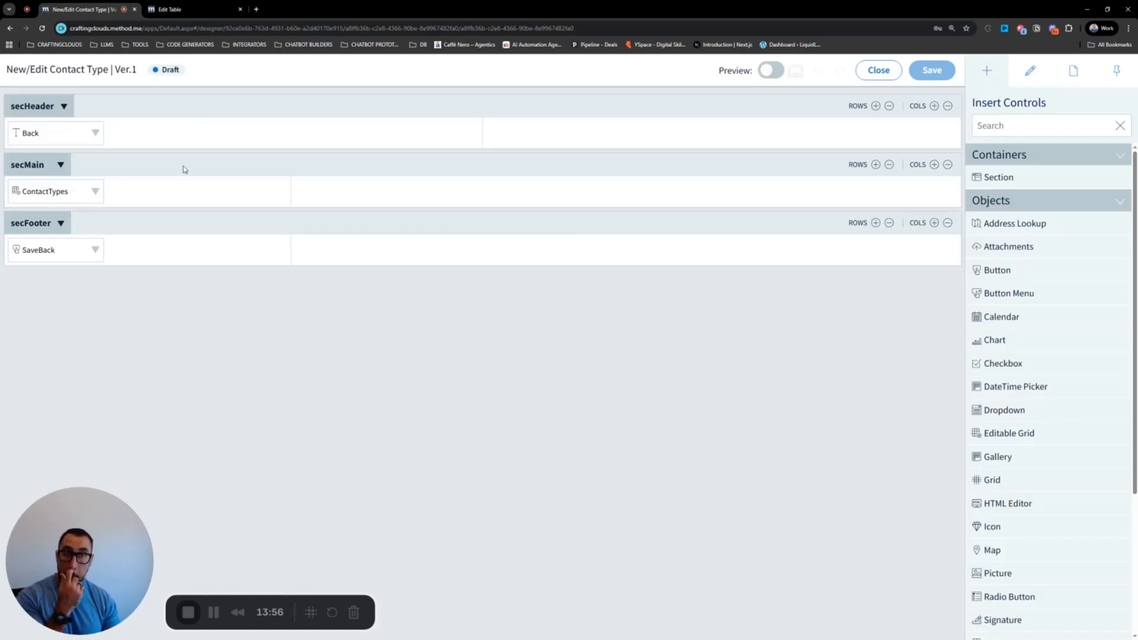
left_click(94, 192)
left_click(74, 218)
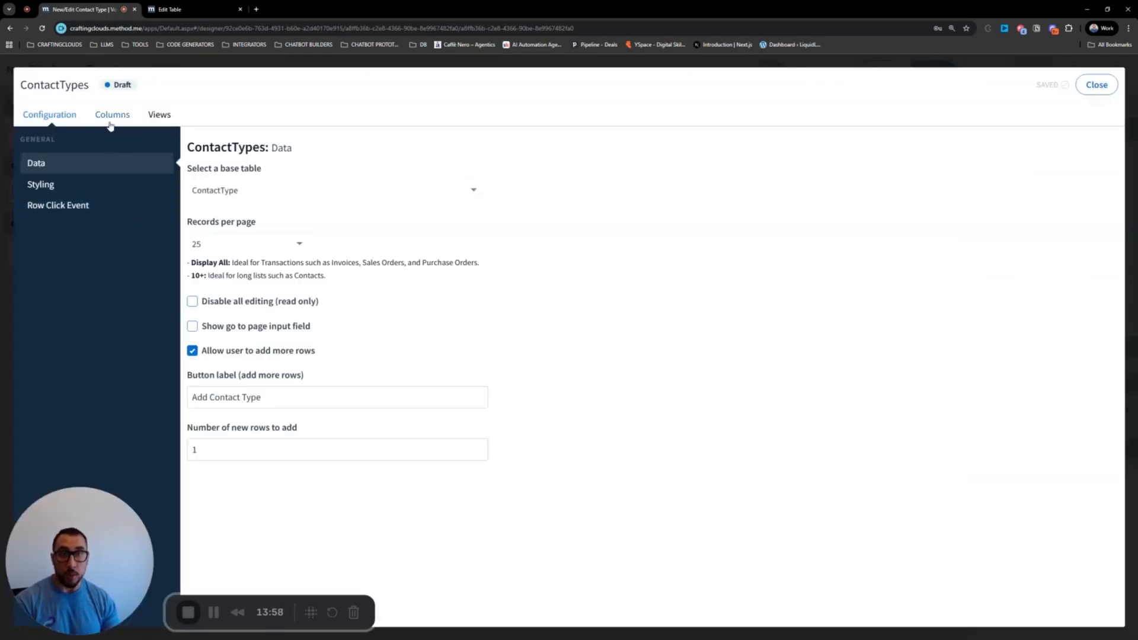
left_click(111, 115)
left_click(58, 234)
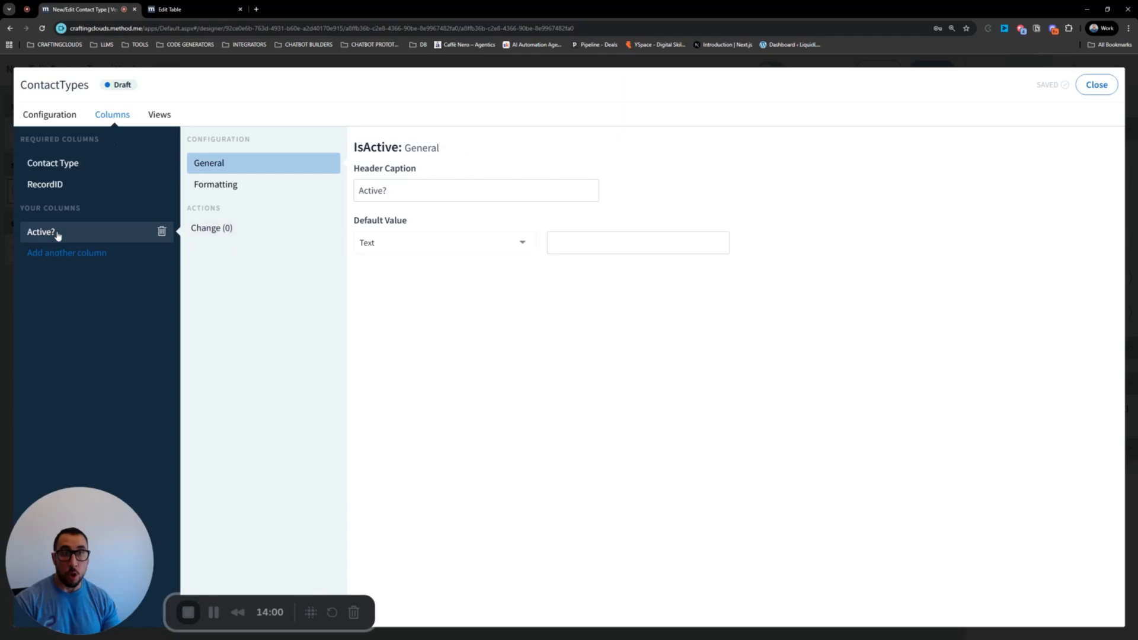
- Set the Active? column's default value to Yes/No with Yes chosen, and close the grid settings and the screen designer
left_click(229, 189)
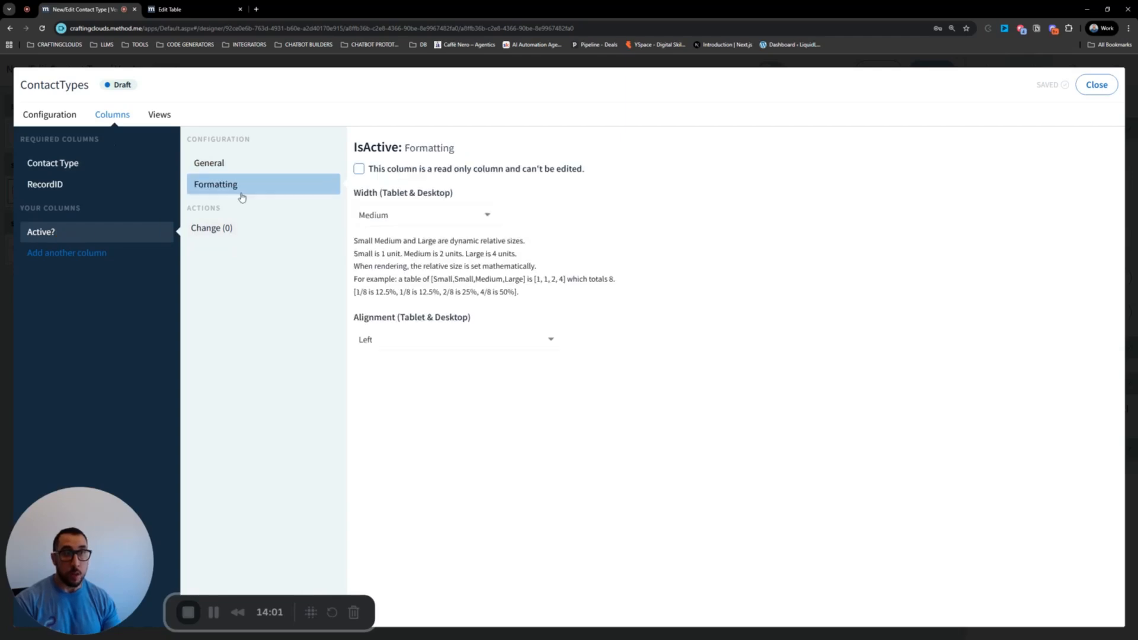
left_click(209, 163)
left_click(390, 243)
left_click(396, 339)
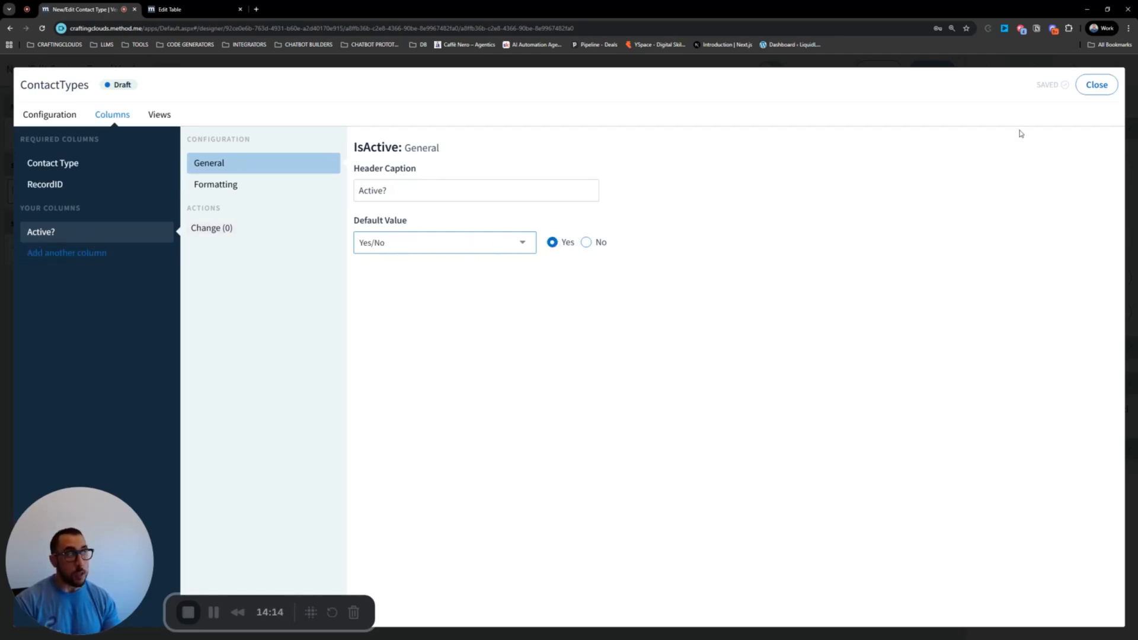
left_click(1084, 89)
left_click(879, 70)
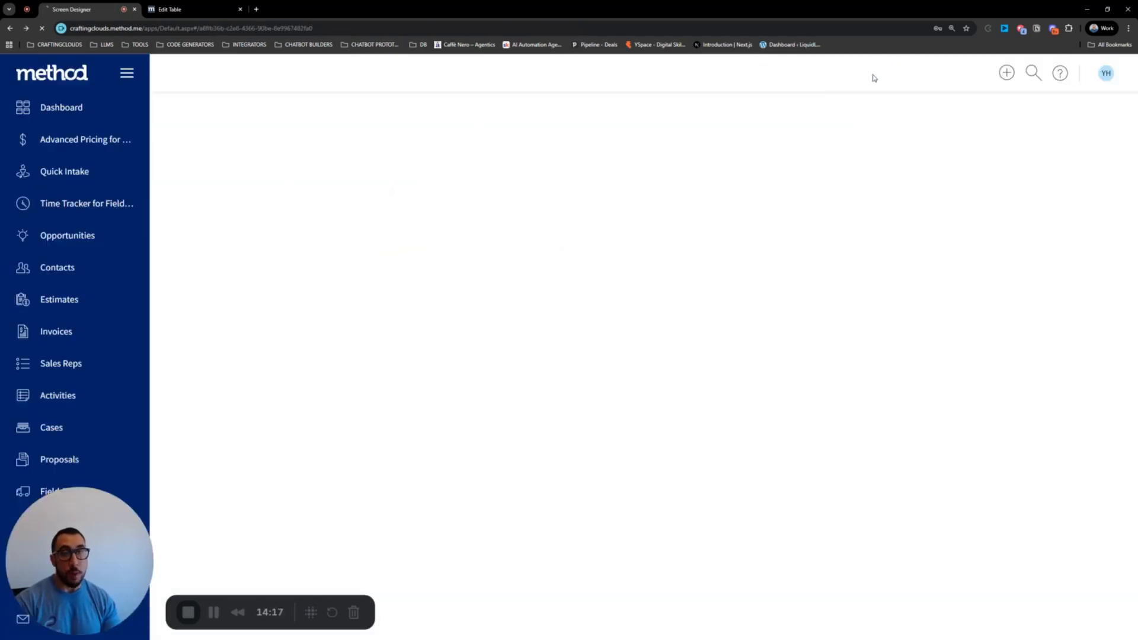
left_click(356, 315)
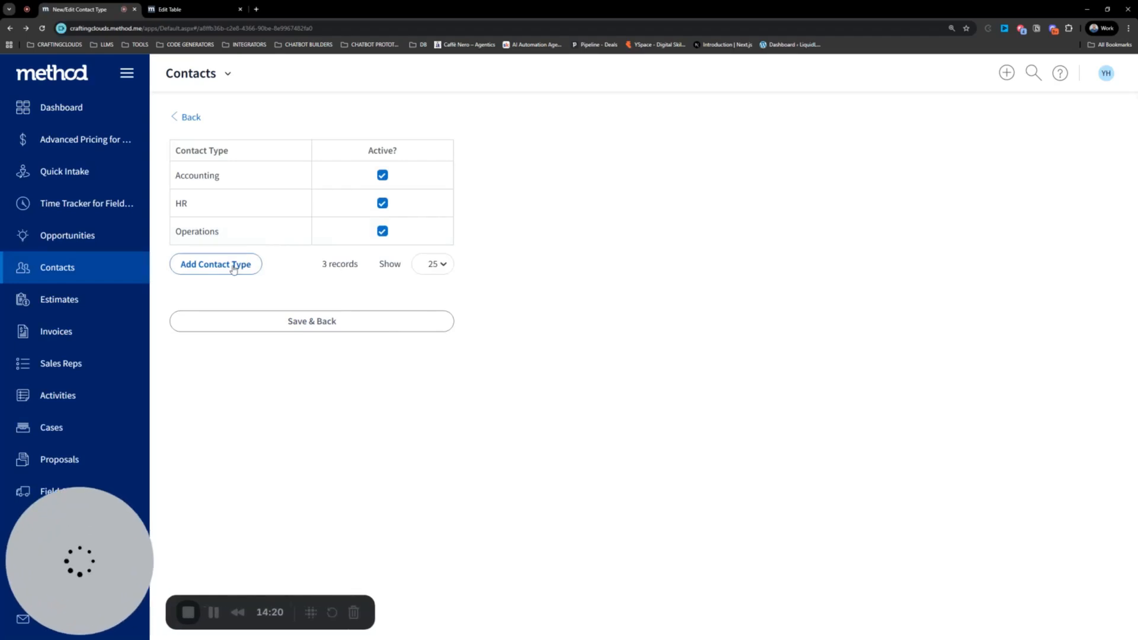
- Add the contact types Owner, Sales Rep and Service Coordinator, and save back to the contact
left_click(236, 268)
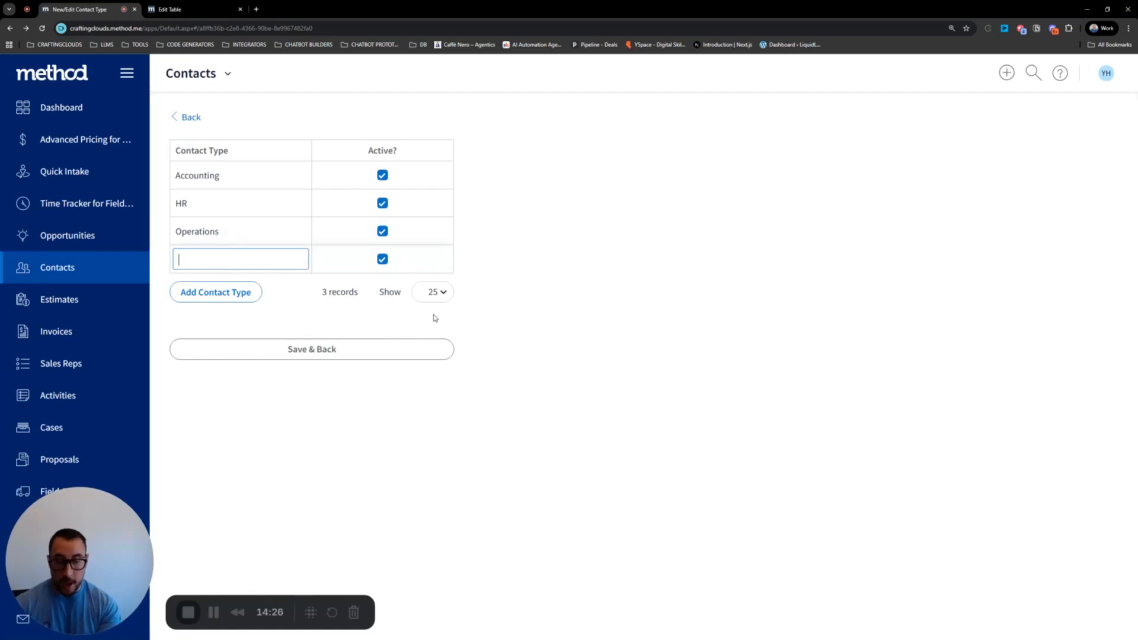
type("Owner")
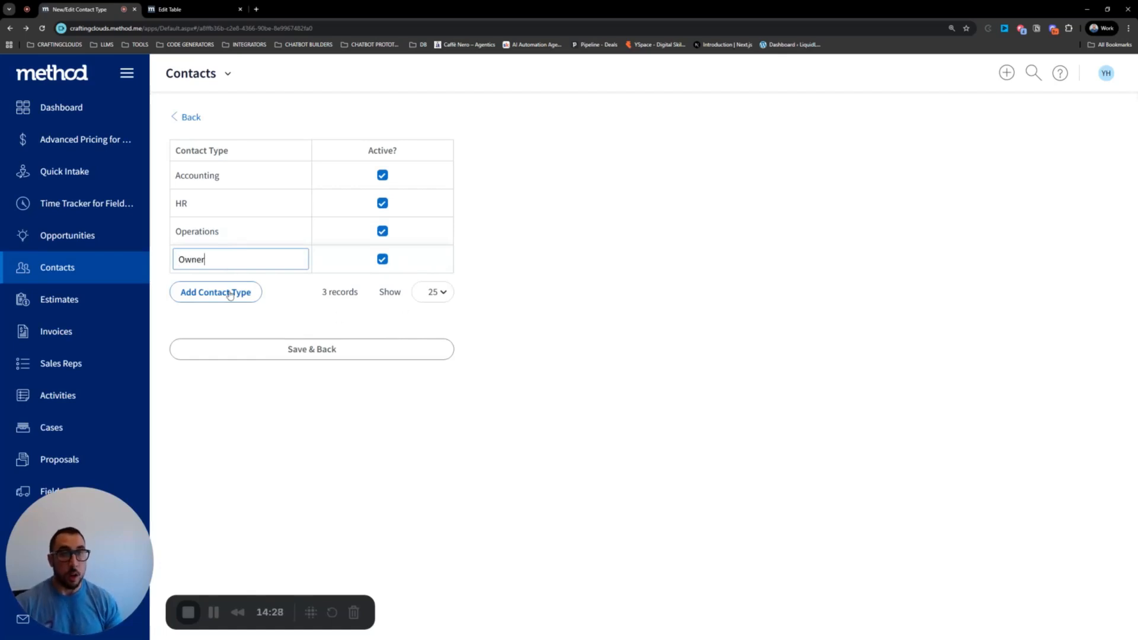
left_click(230, 293)
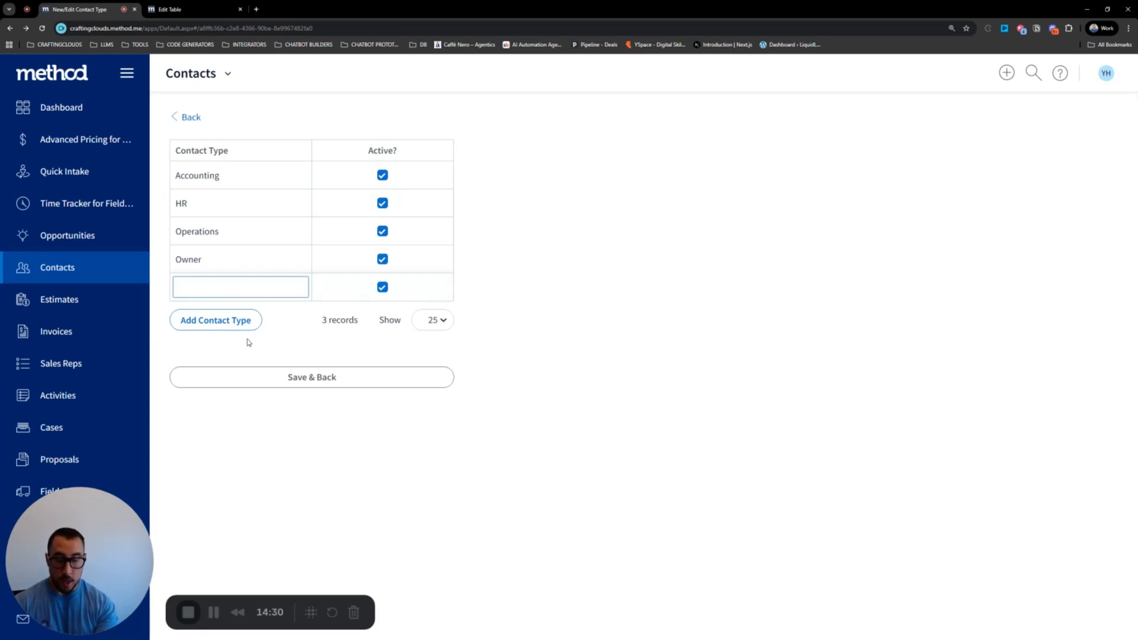
type("Sales Rep")
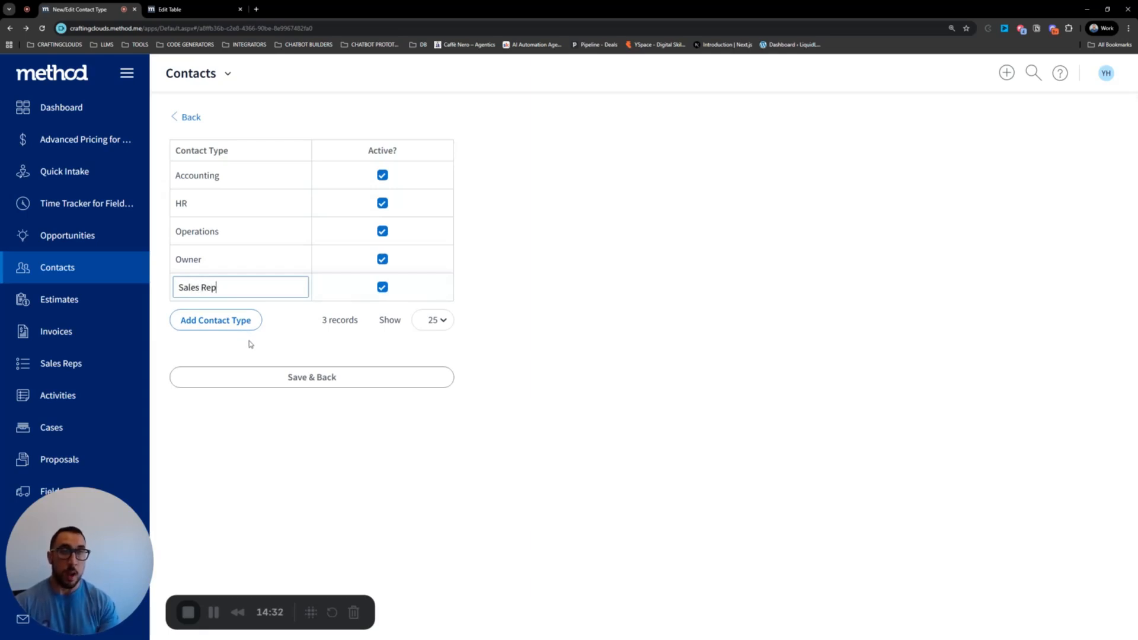
left_click(205, 326)
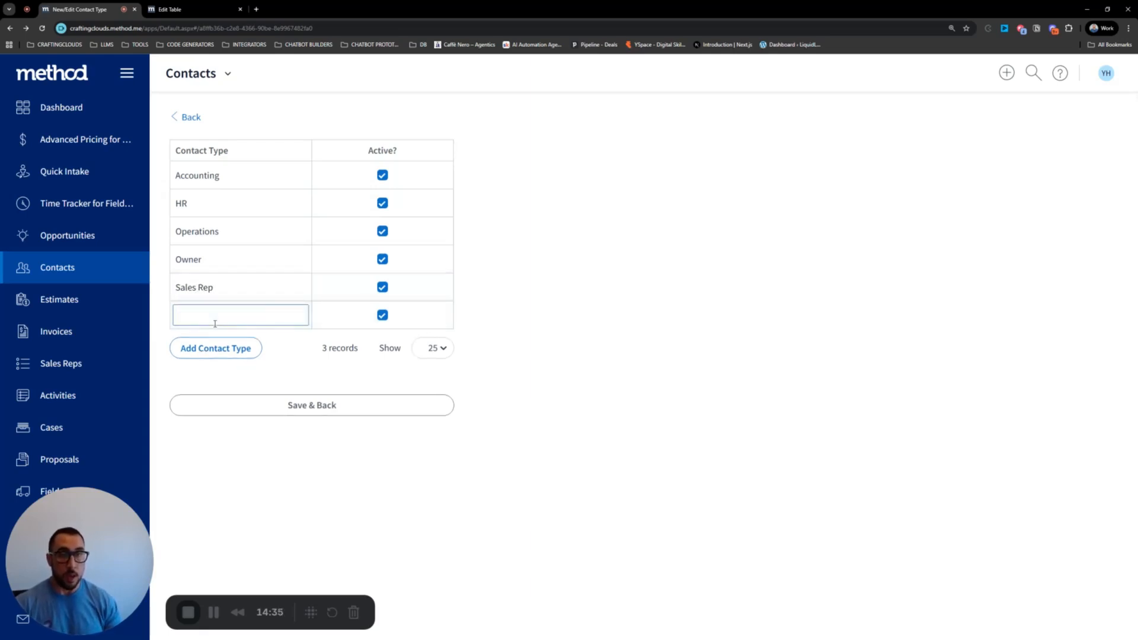
type("Service")
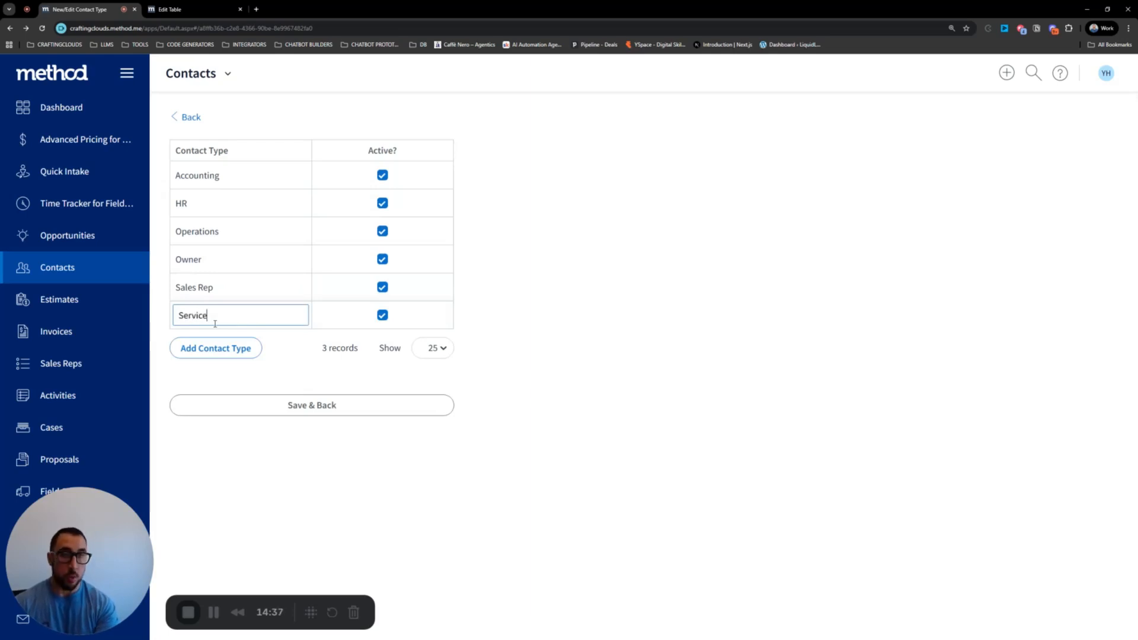
type(" Coordinator")
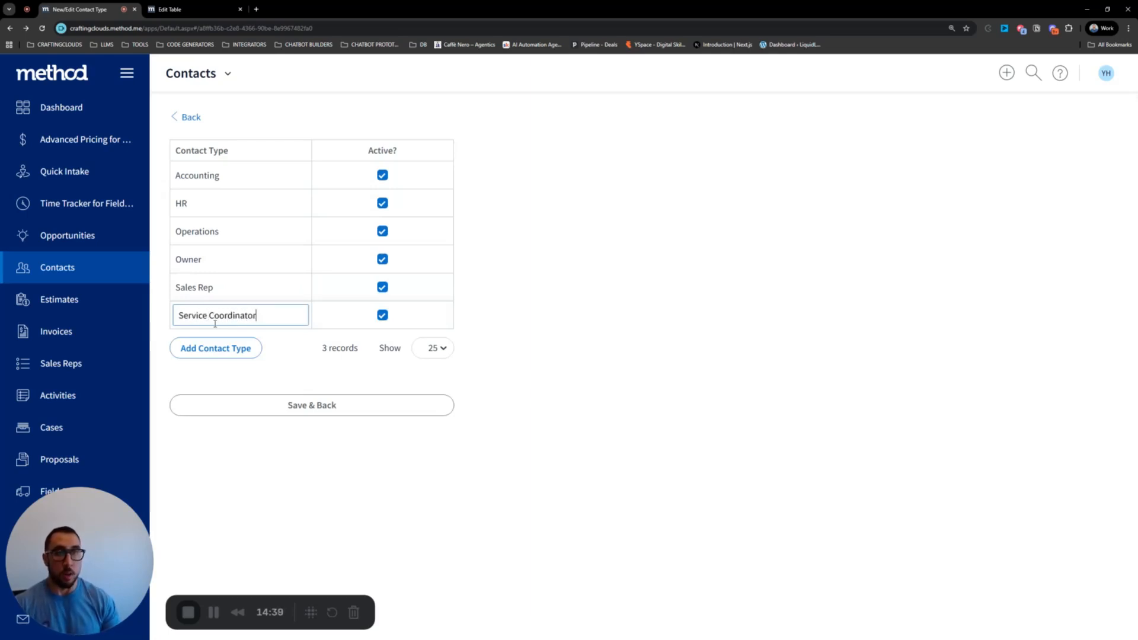
left_click(642, 316)
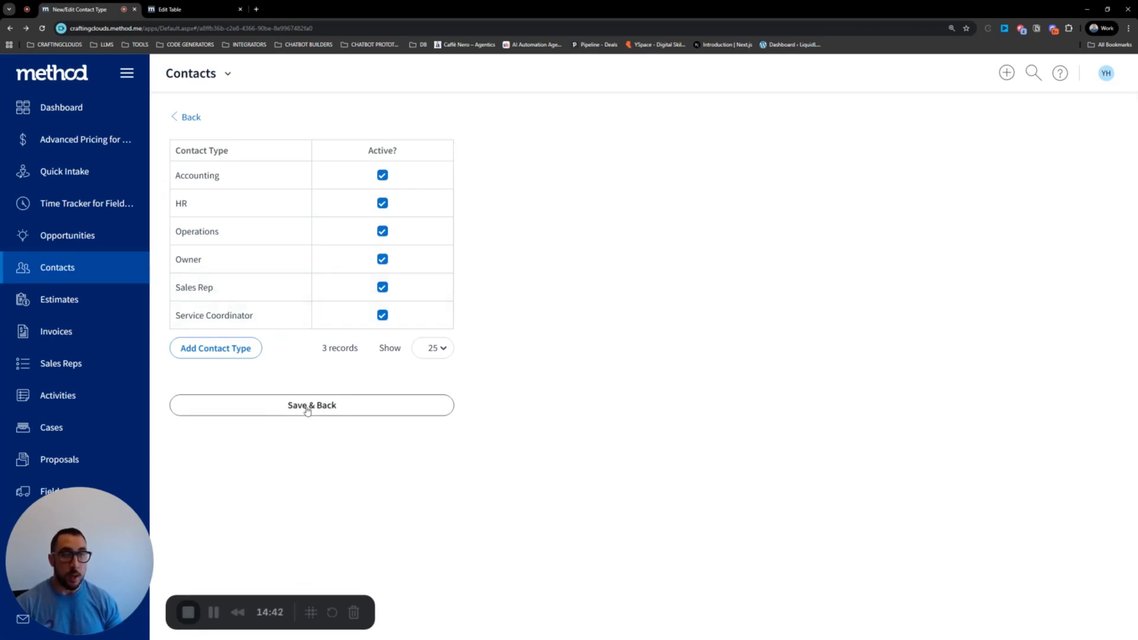
left_click(350, 412)
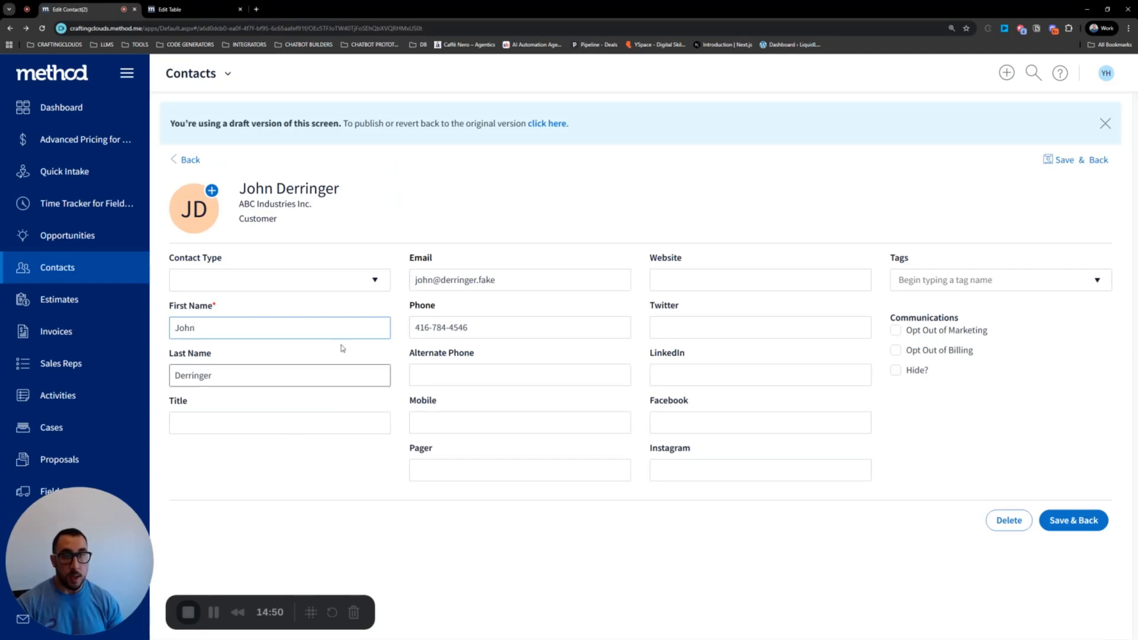
- Reopen New/Edit Contact Type from the Contact Type dropdown and mark Service Coordinator, Sales Rep, Owner, Operations and HR as inactive
left_click(376, 282)
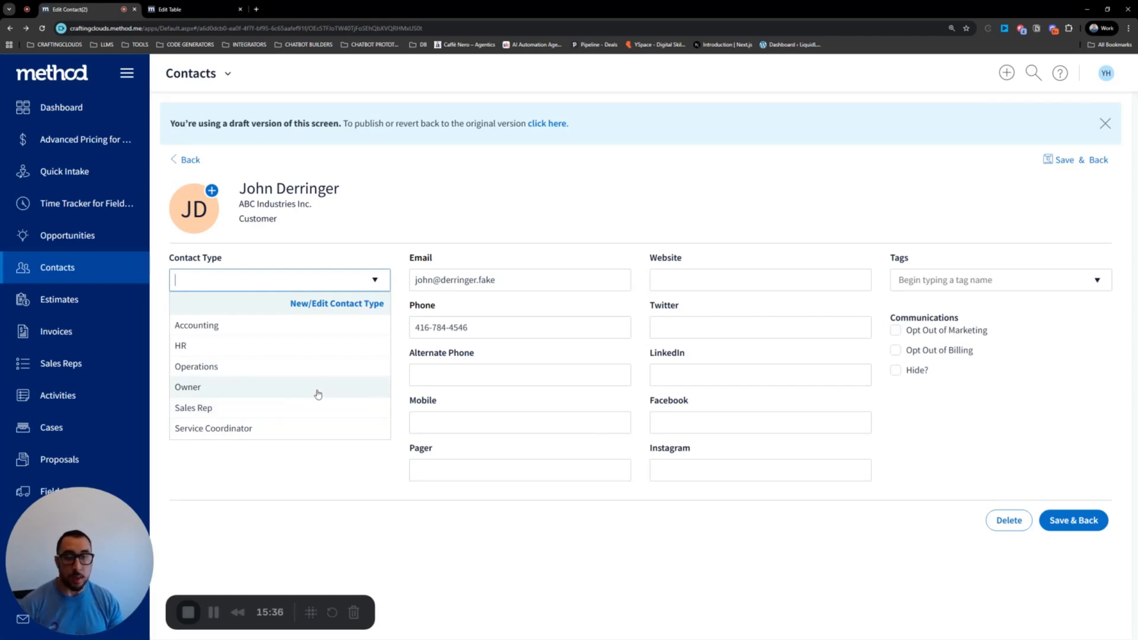
left_click(356, 313)
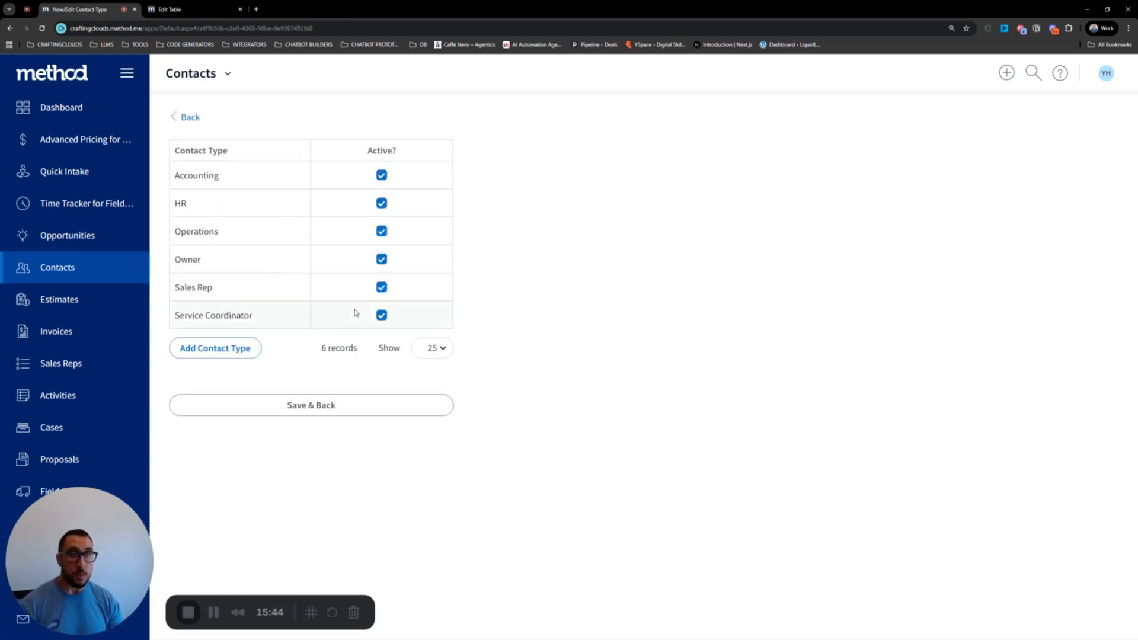
left_click(381, 315)
left_click(381, 287)
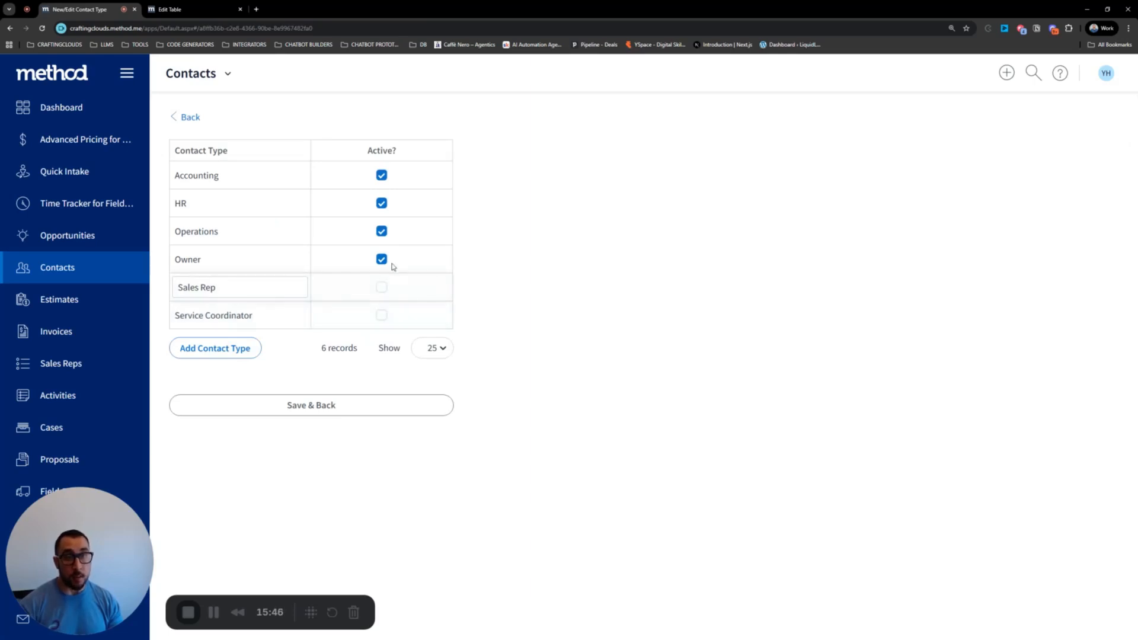
left_click(382, 259)
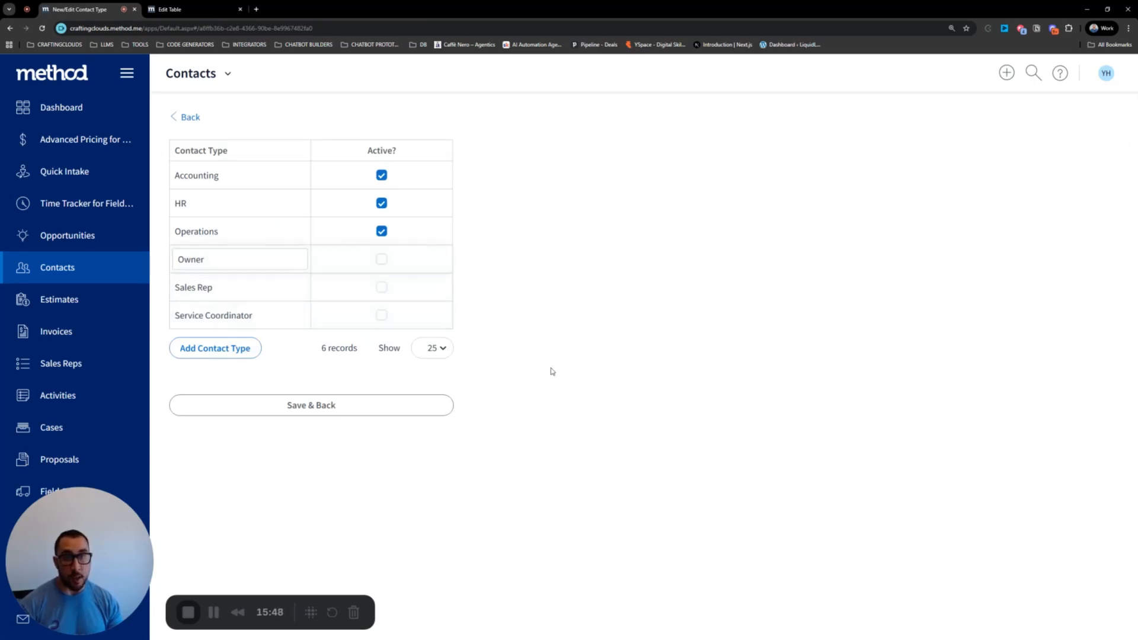
left_click(382, 232)
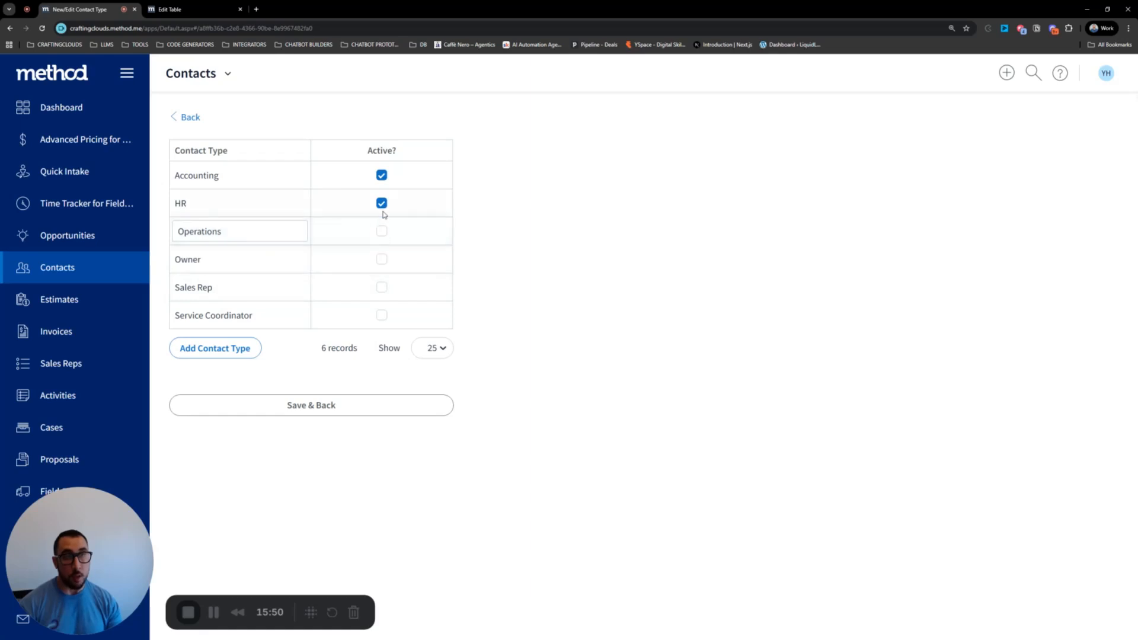
left_click(381, 203)
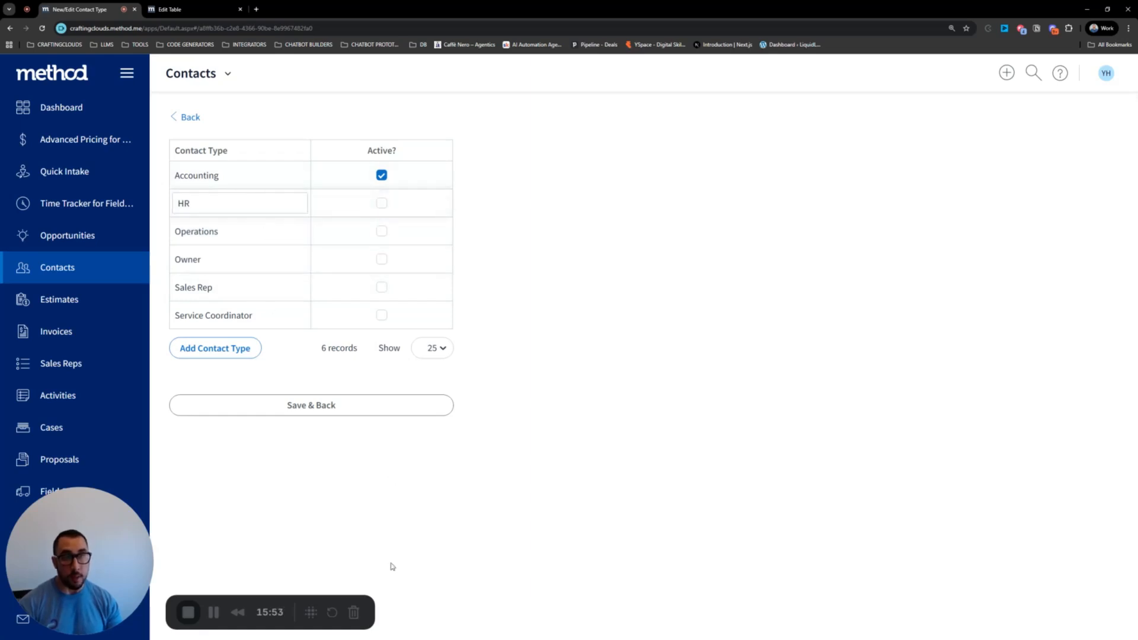
- Save the contact type changes back to the contact and check the options in the Contact Type dropdown
left_click(319, 413)
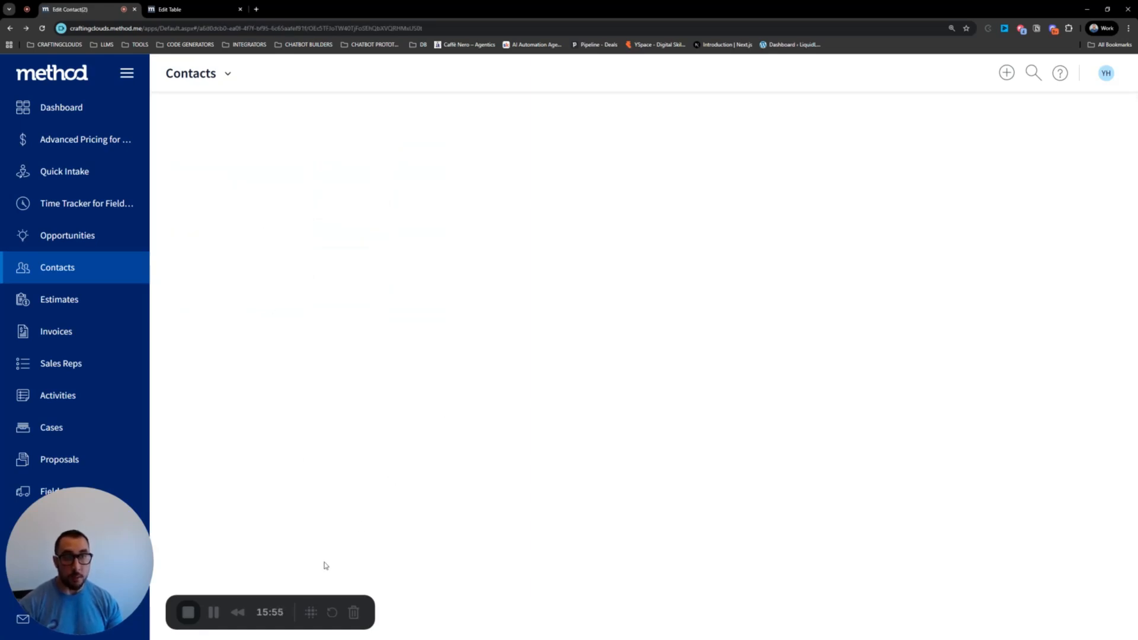
left_click(376, 281)
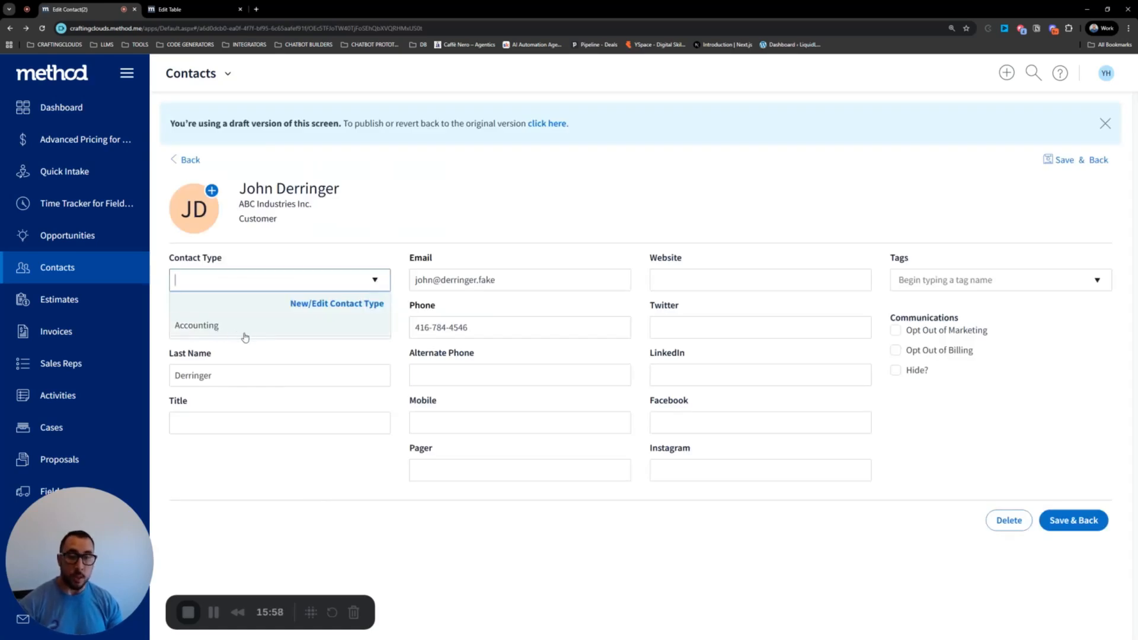
left_click(526, 542)
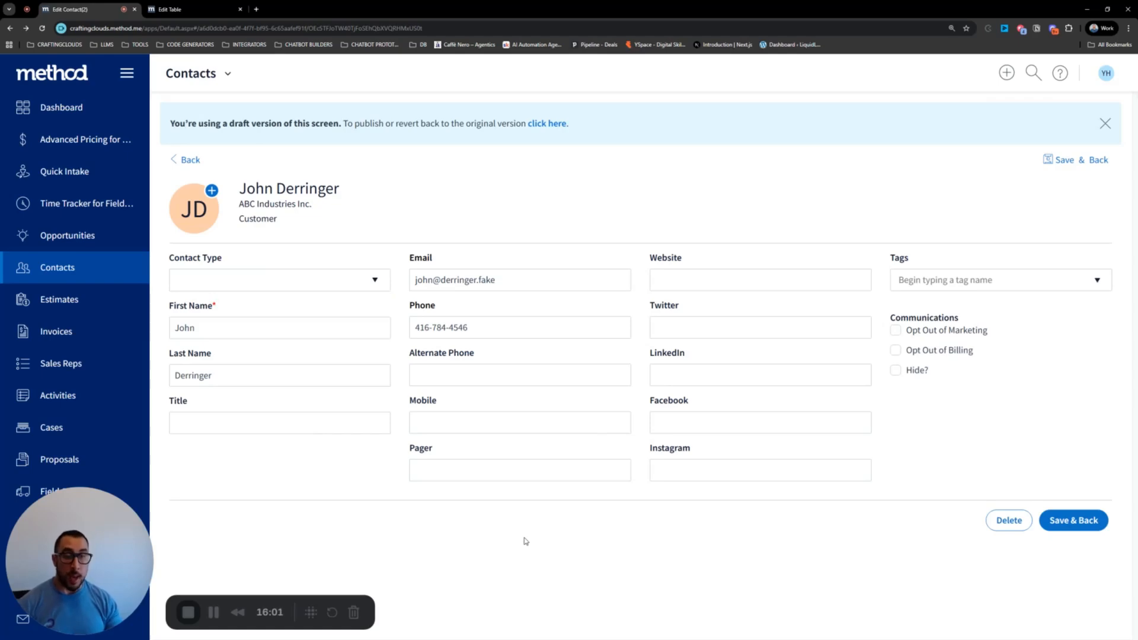